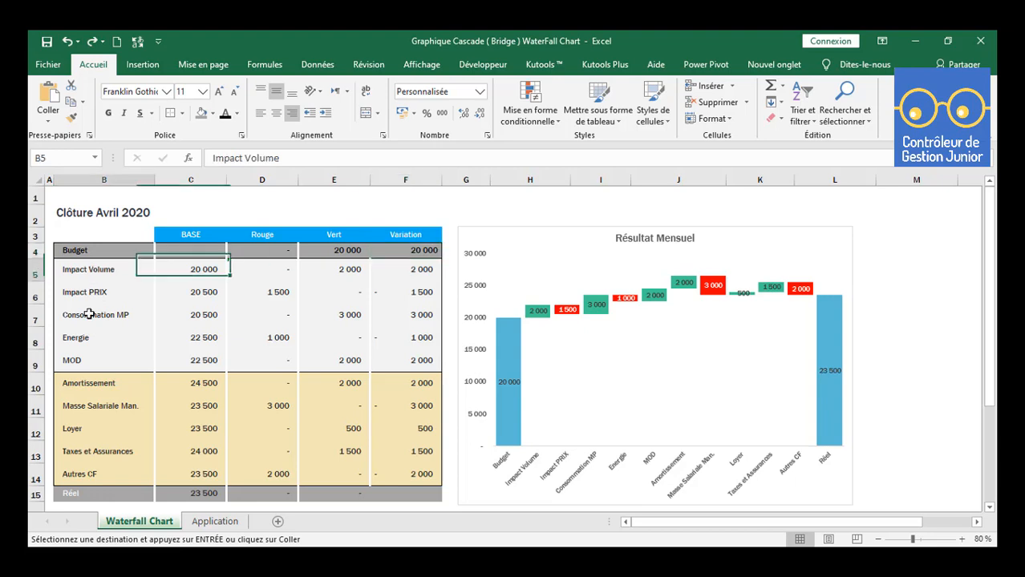
Examine the completed example table's cost items, the Variation amounts, the Budget value and the Réel BASE formula
left_click_drag(95, 271, 106, 474)
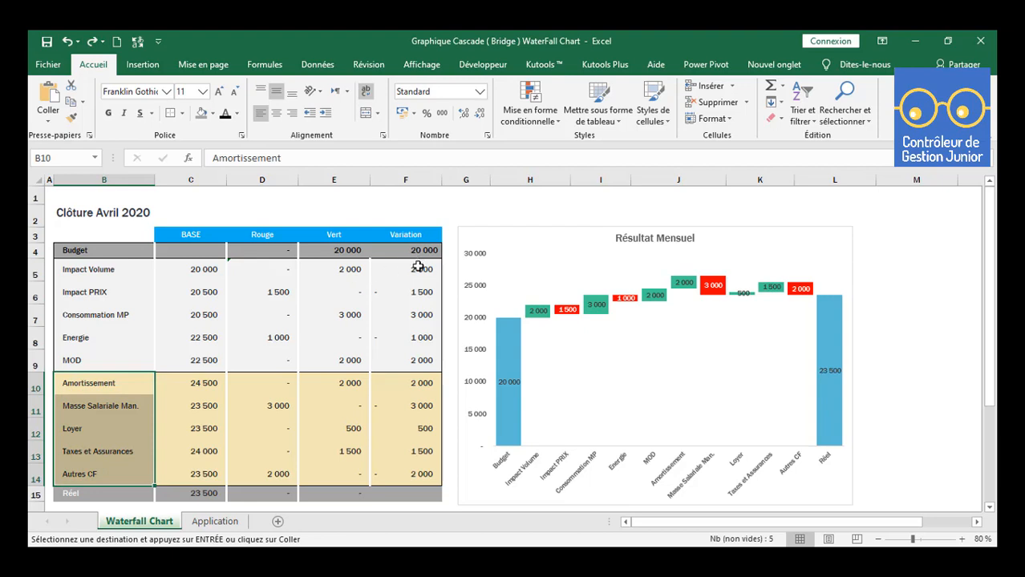
left_click_drag(418, 267, 422, 474)
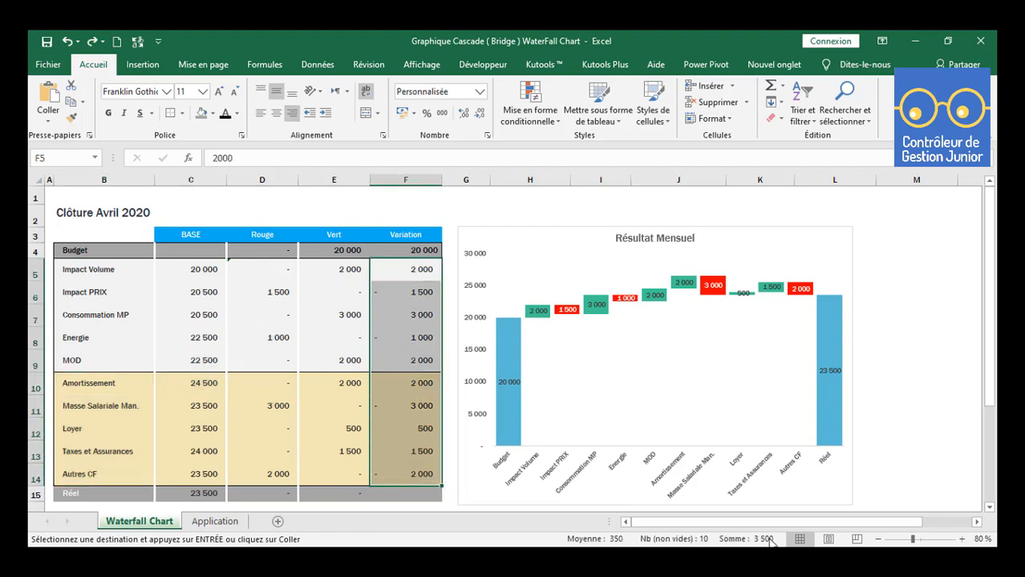
left_click(429, 248)
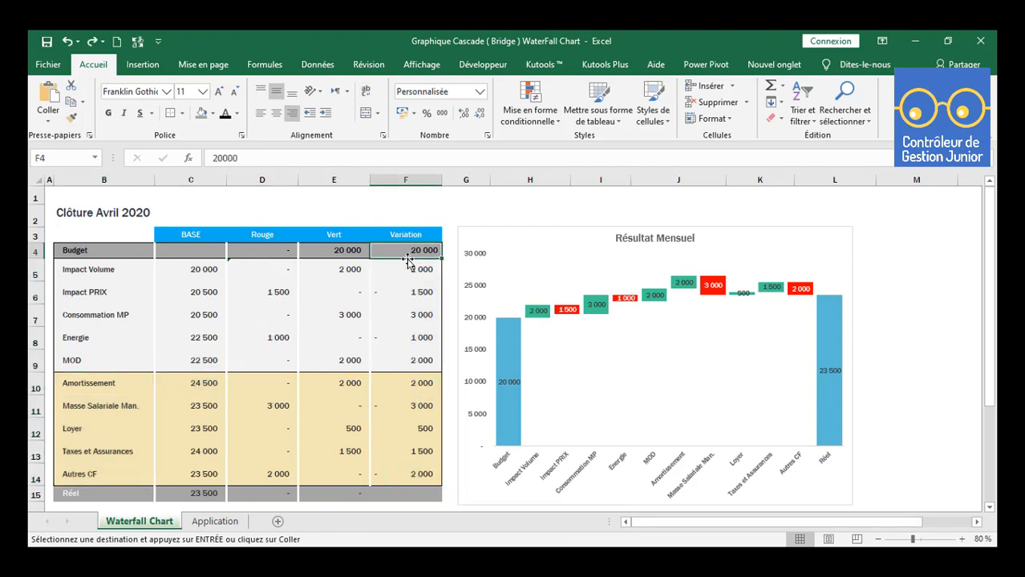
left_click_drag(412, 268, 421, 474)
left_click(207, 495)
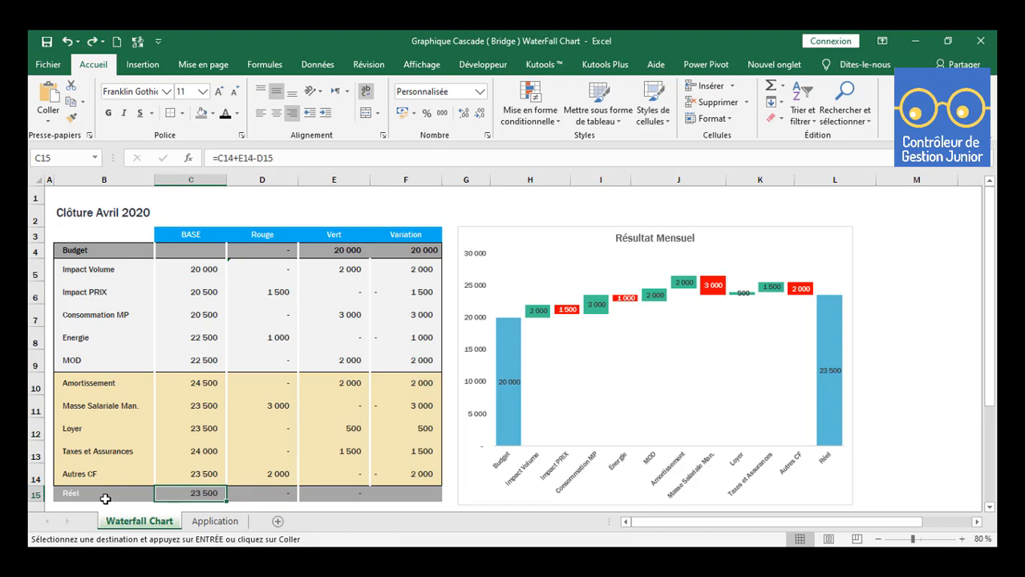
Examine the Résultat Mensuel chart's source ranges, its BASE and Vert series, and the green and red data labels
left_click(568, 230)
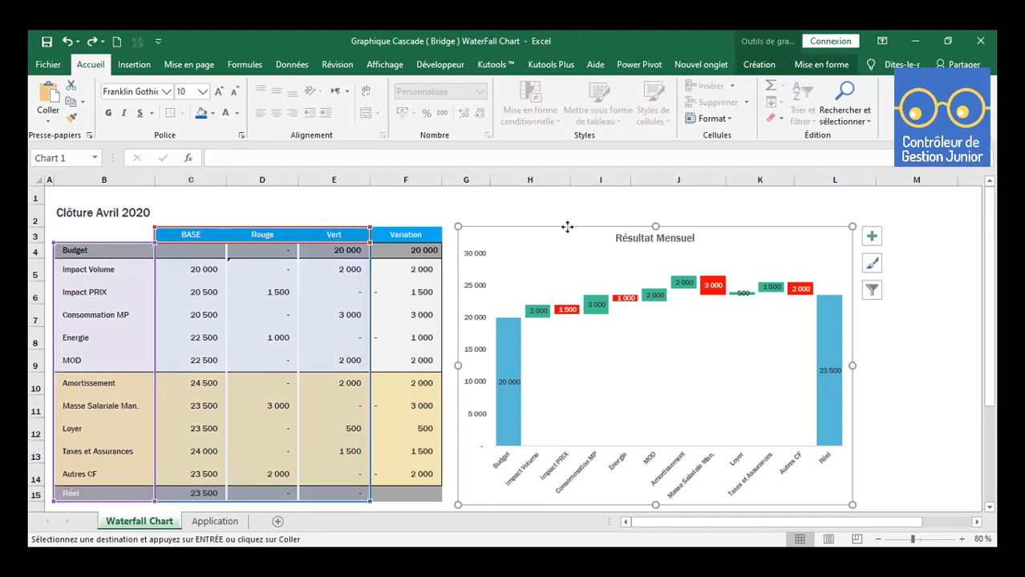
left_click(510, 377)
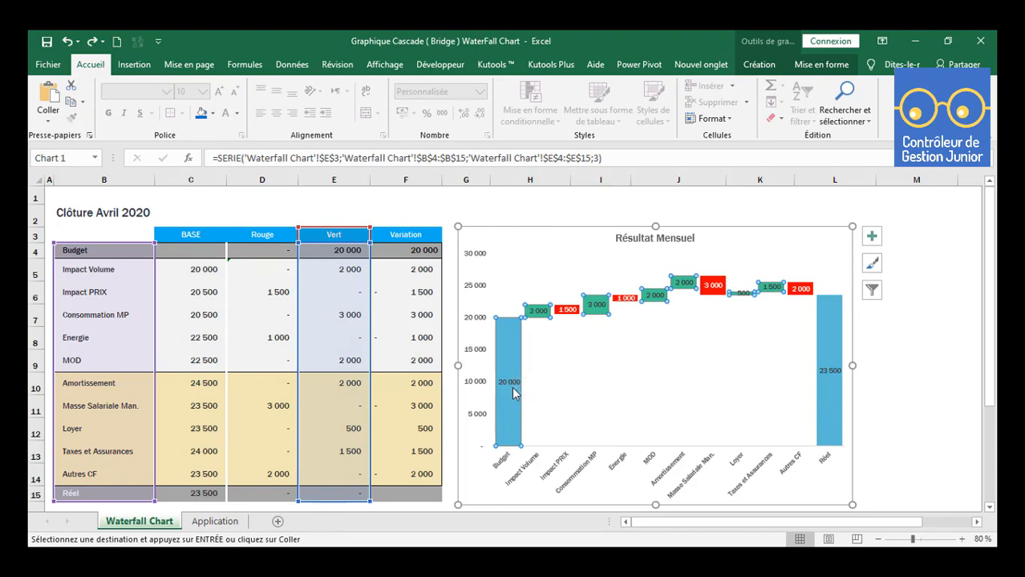
left_click(833, 389)
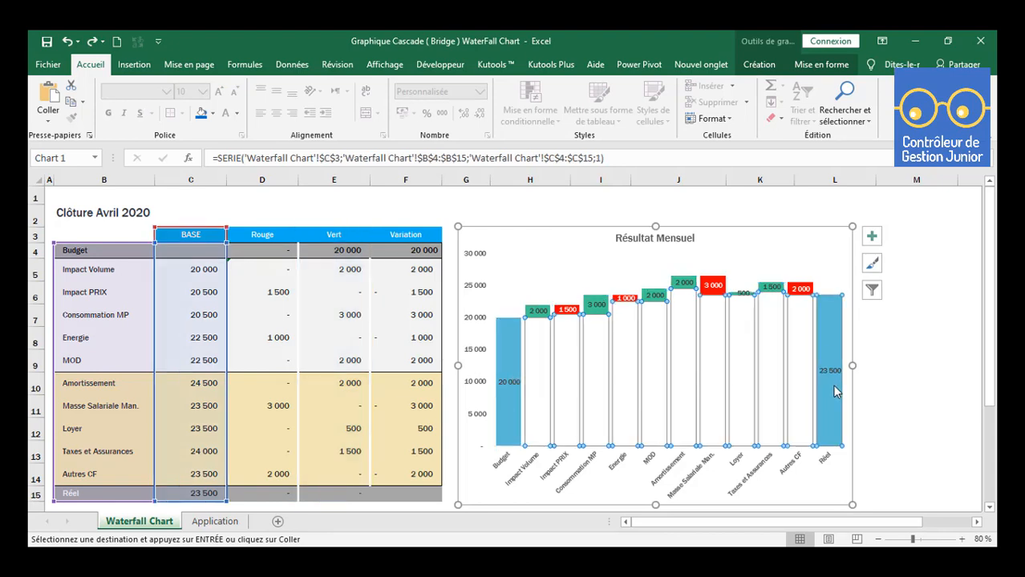
left_click(540, 311)
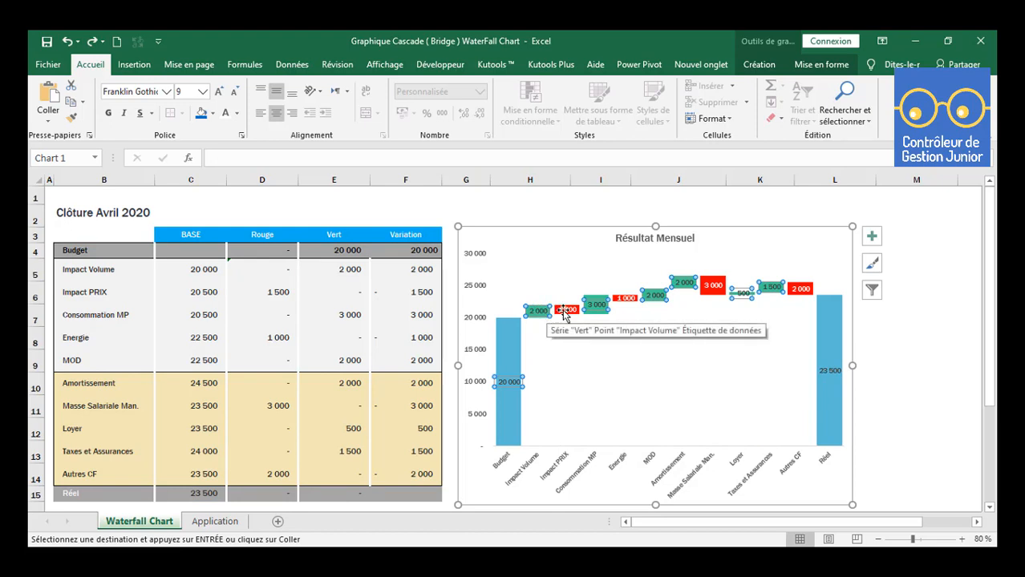
left_click(568, 308)
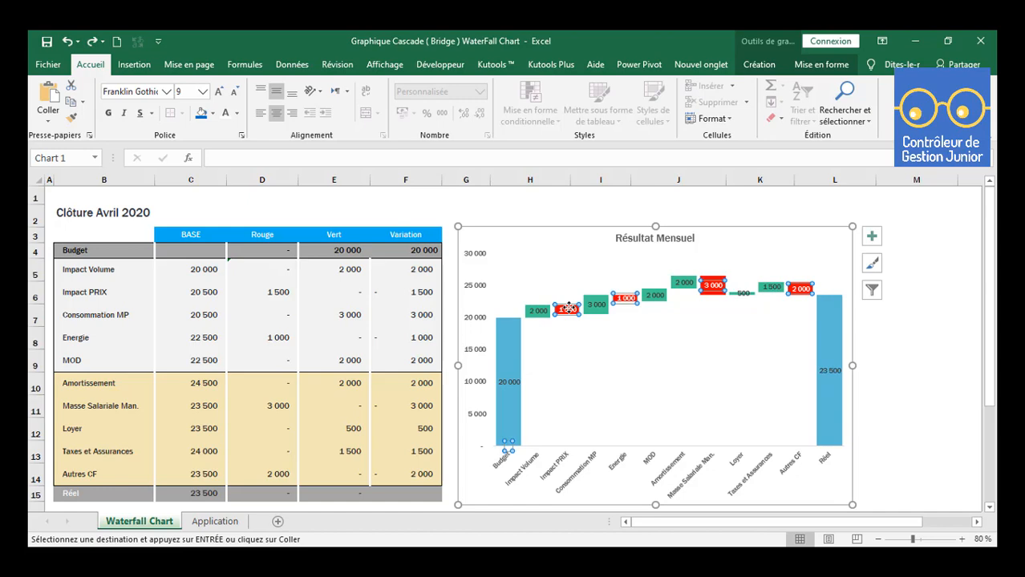
left_click(464, 196)
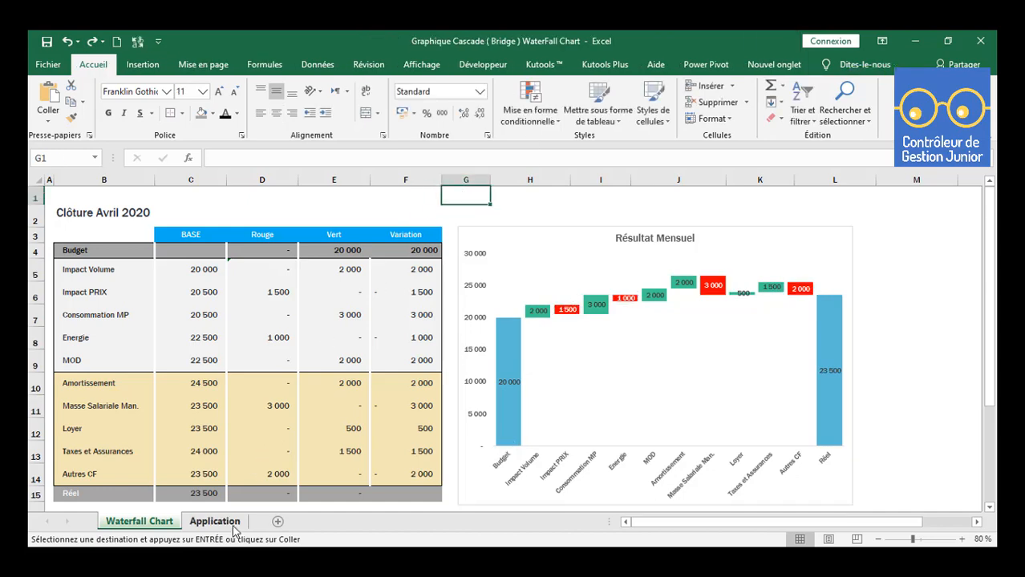
Open the Application sheet and review the Budget amount and the Variation values in F5:F14
left_click(234, 529)
key("Escape")
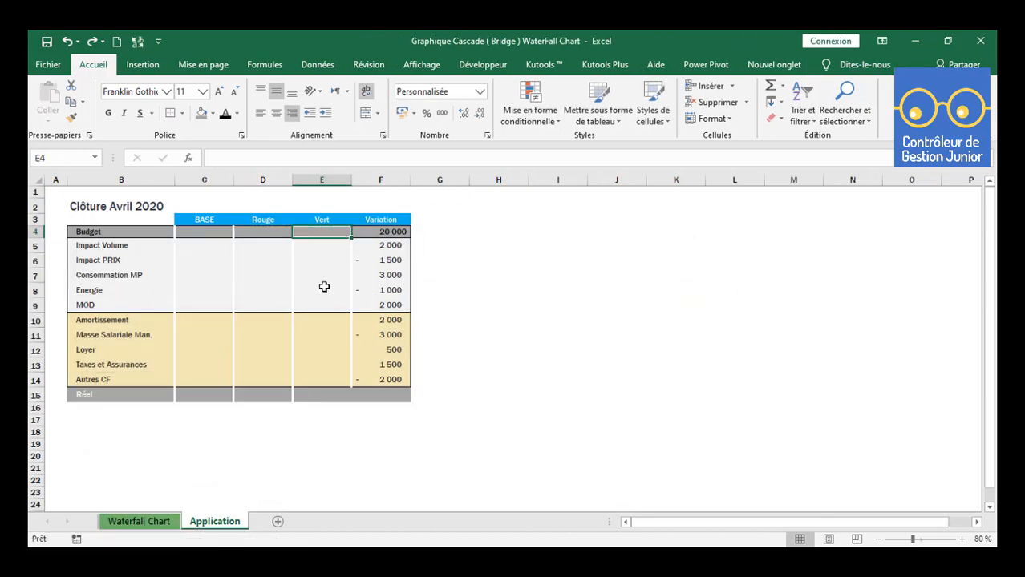
left_click(424, 264)
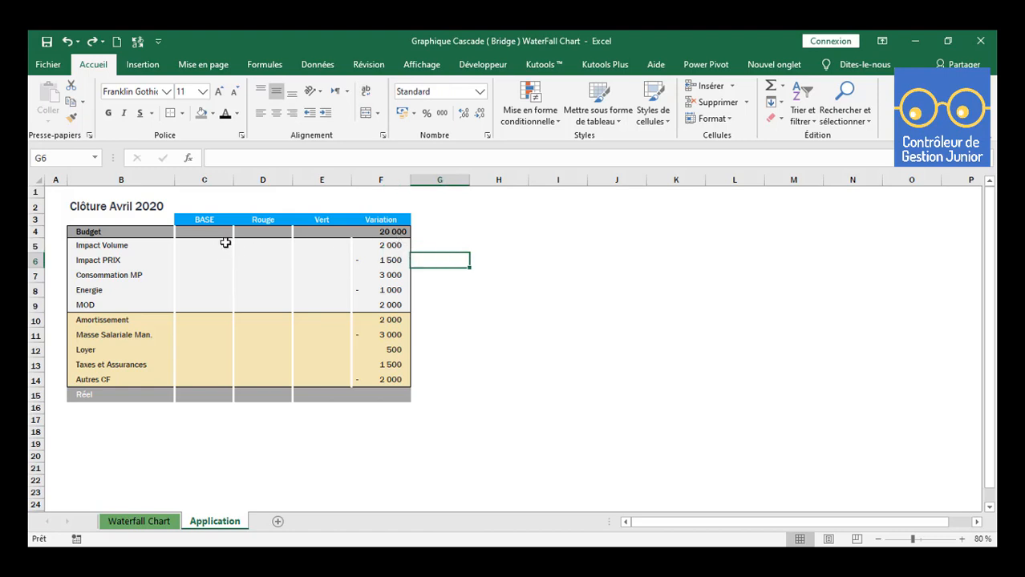
left_click(392, 231)
left_click_drag(392, 246, 397, 381)
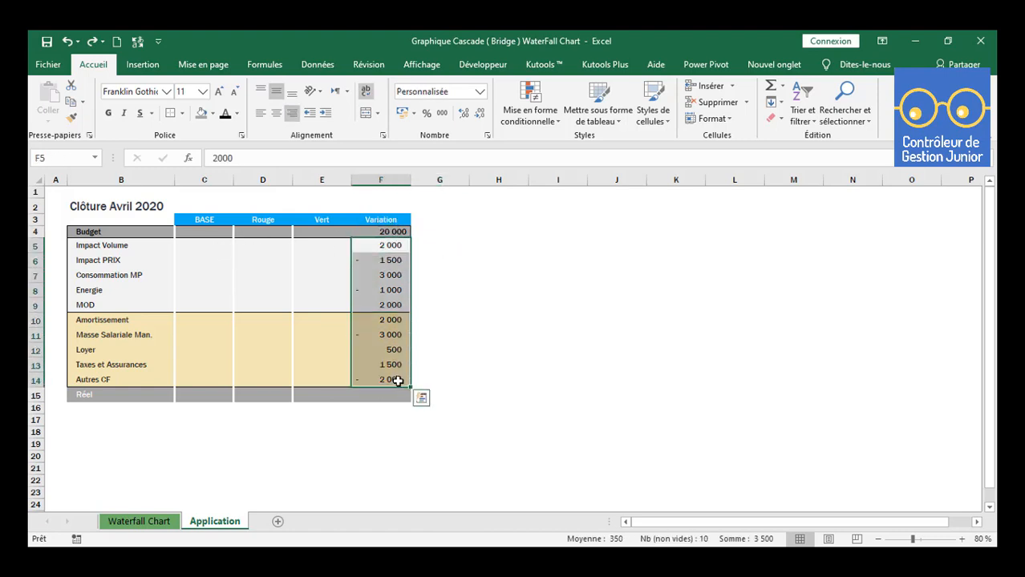
left_click(379, 287)
Enter the formula =SI(F4>0;F4;0) in the Budget row's Vert cell, E4
left_click(252, 229)
left_click(311, 232)
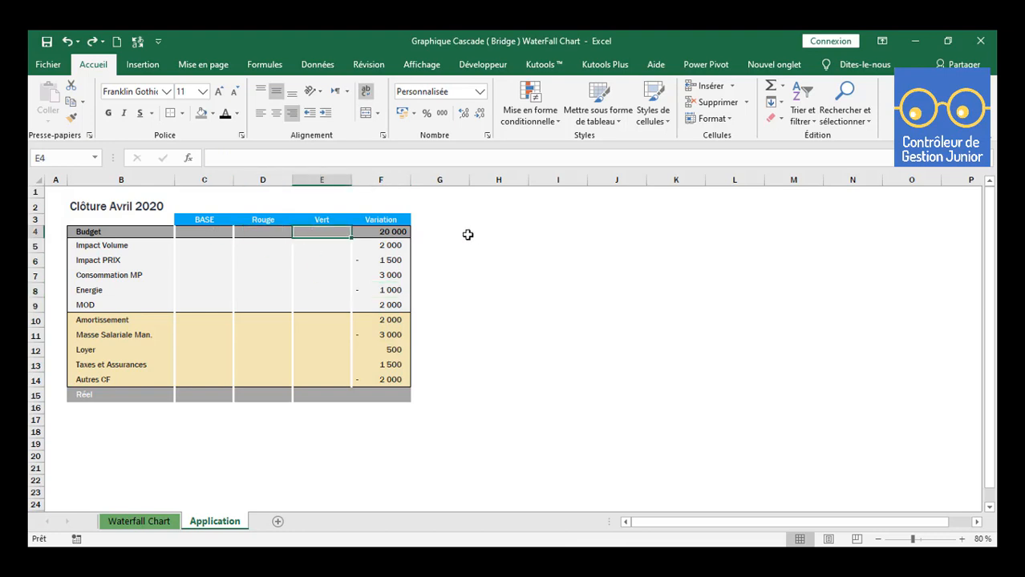
type("=")
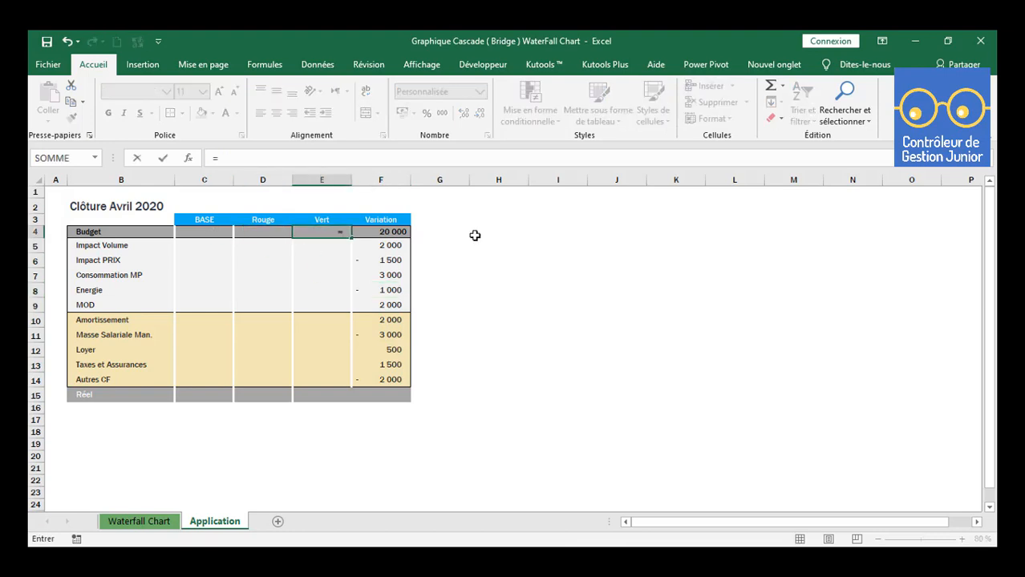
type("SI(")
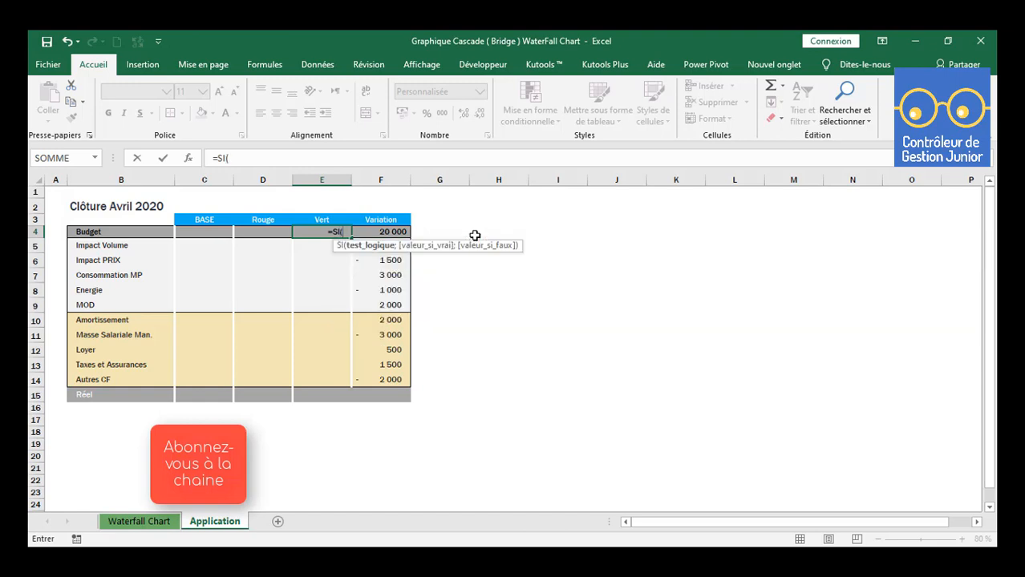
left_click(379, 231)
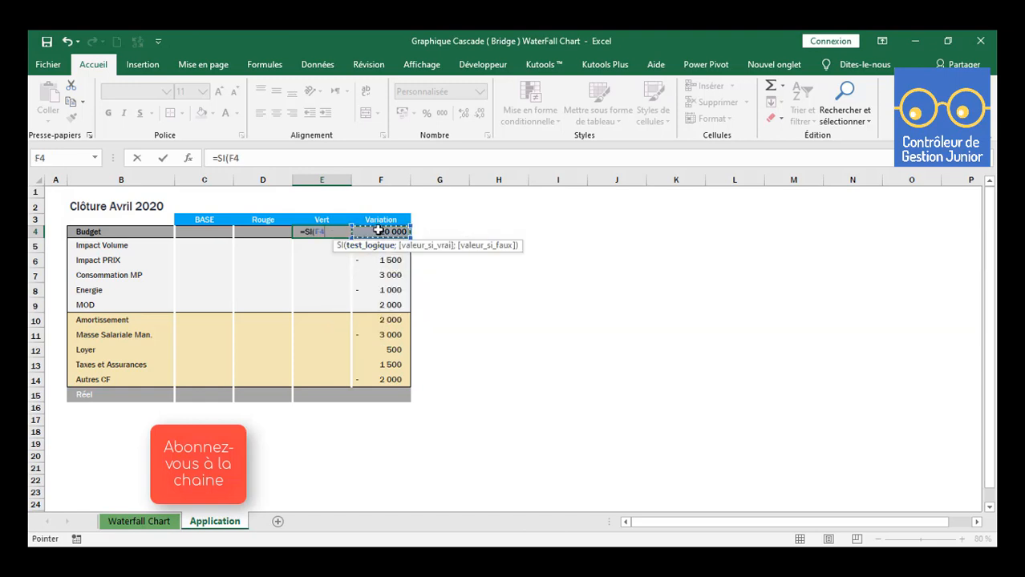
type(">0;")
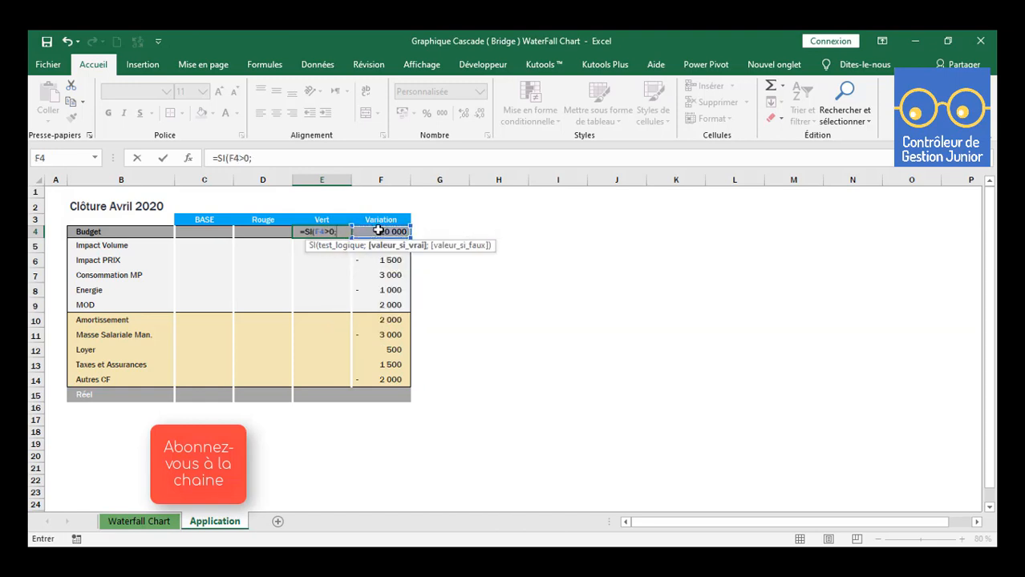
left_click(378, 230)
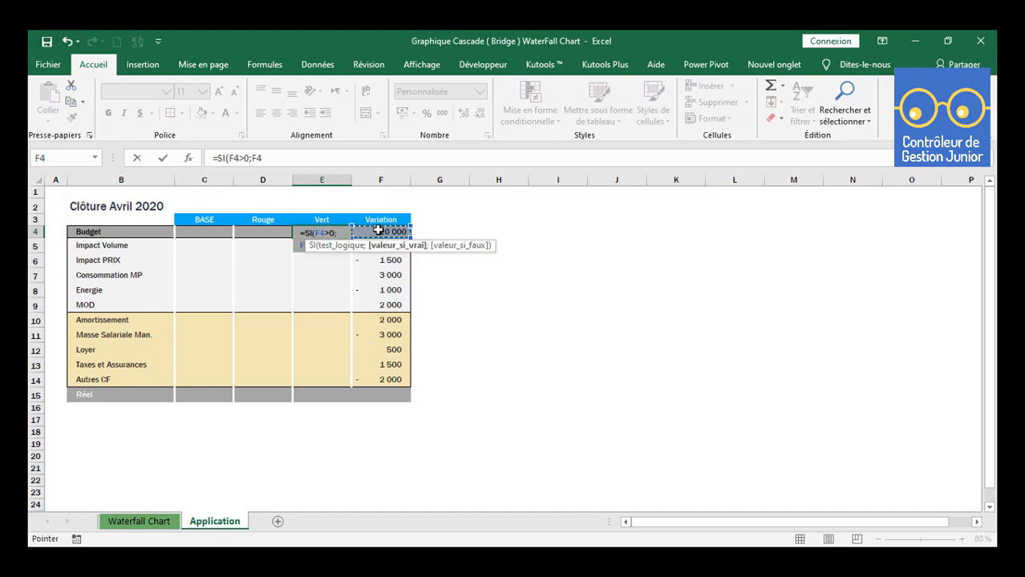
type(";0)")
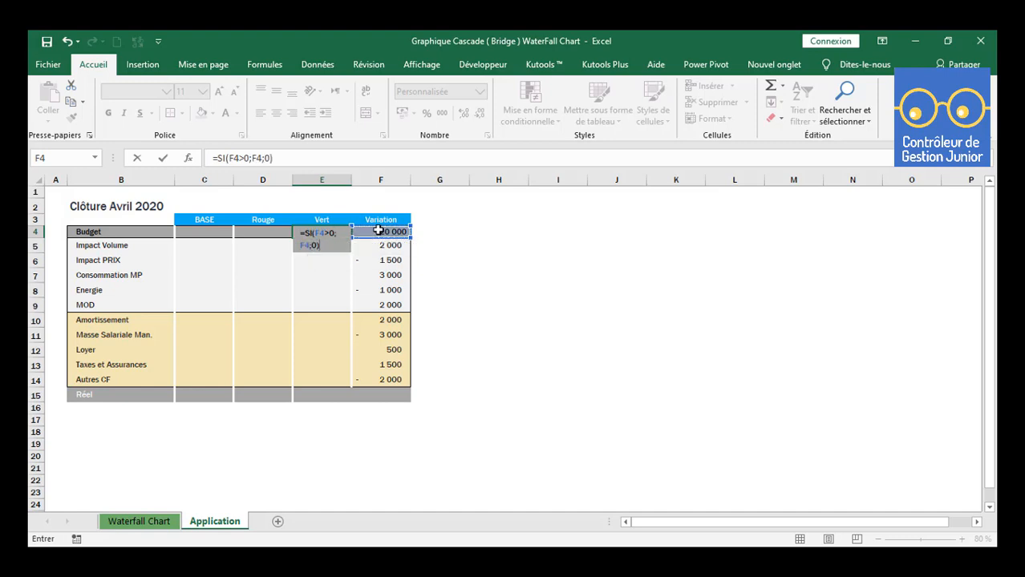
key("Return")
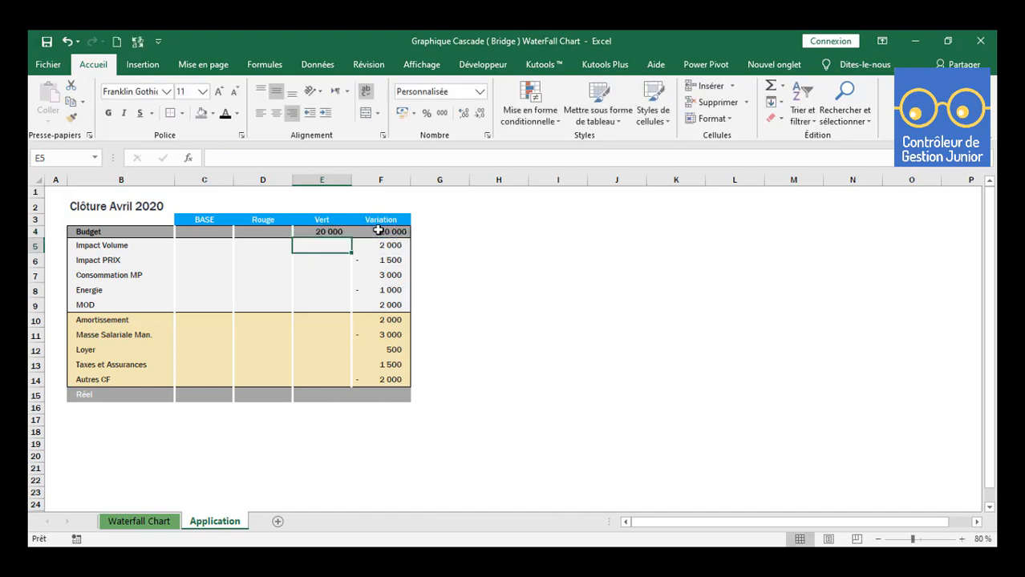
Enter the formula =SI(F4<0;-F4;0) in the Budget row's Rouge cell, D4
left_click(257, 232)
type("=SI")
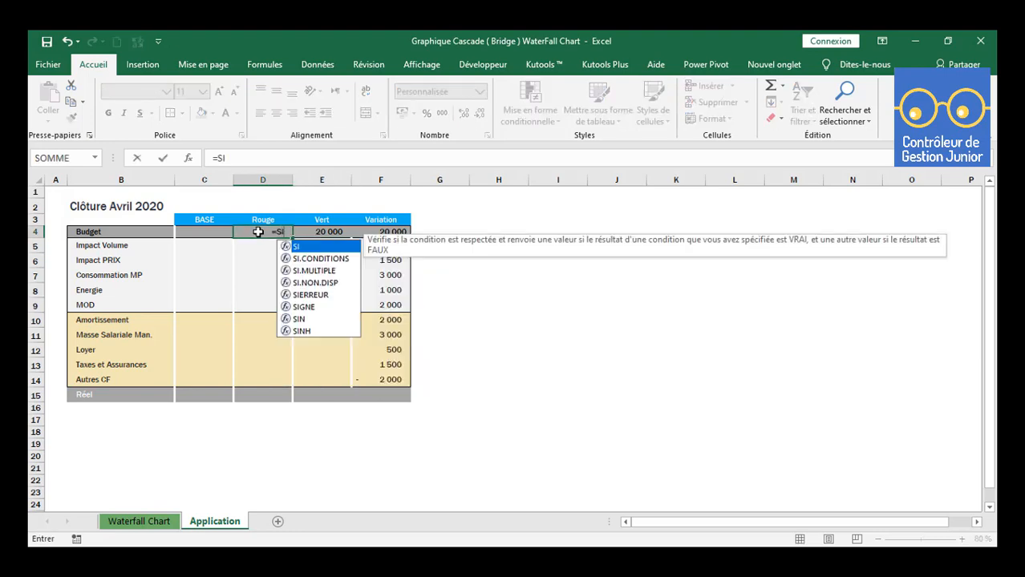
type("(")
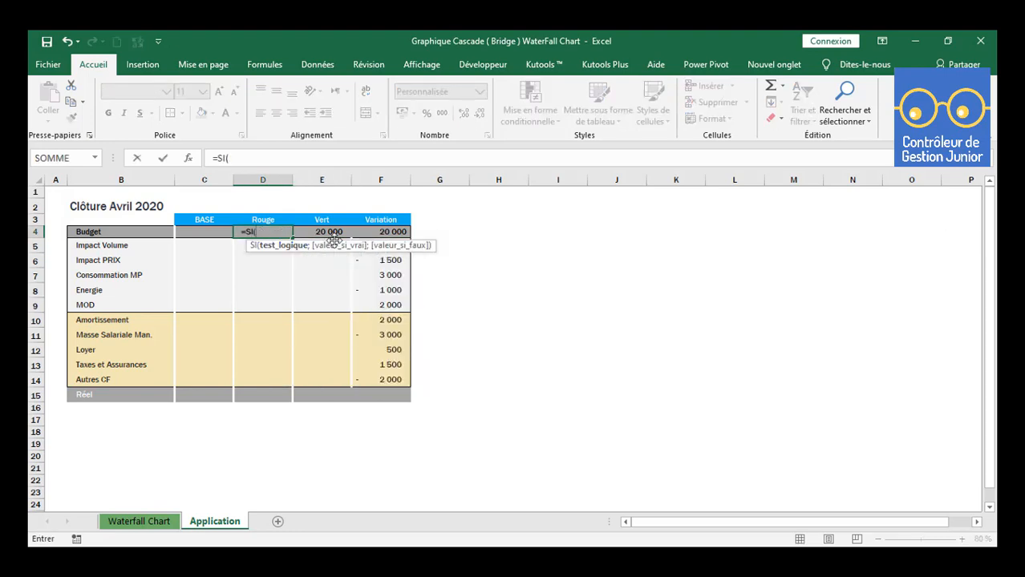
left_click(385, 235)
type("<")
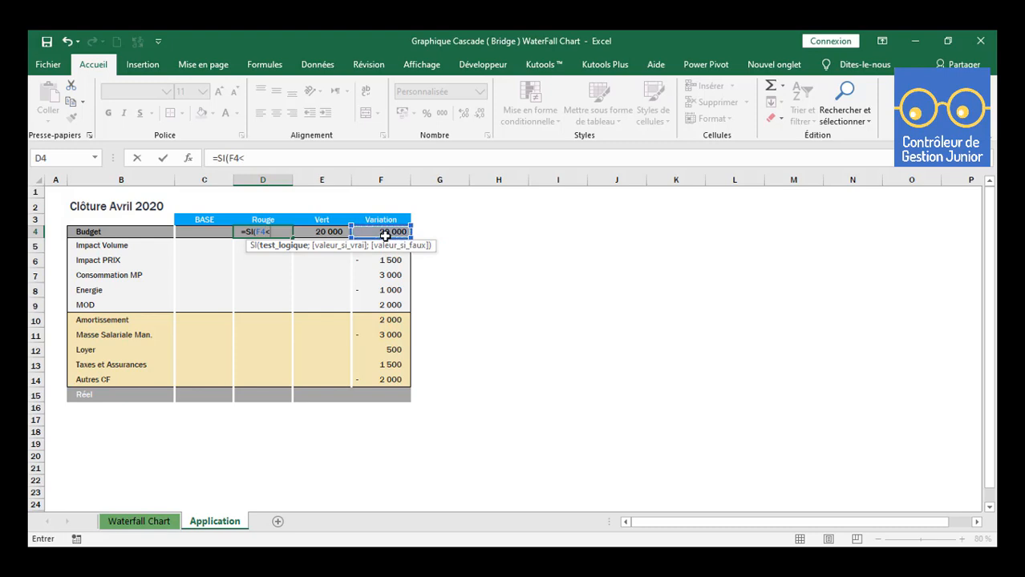
type("0;")
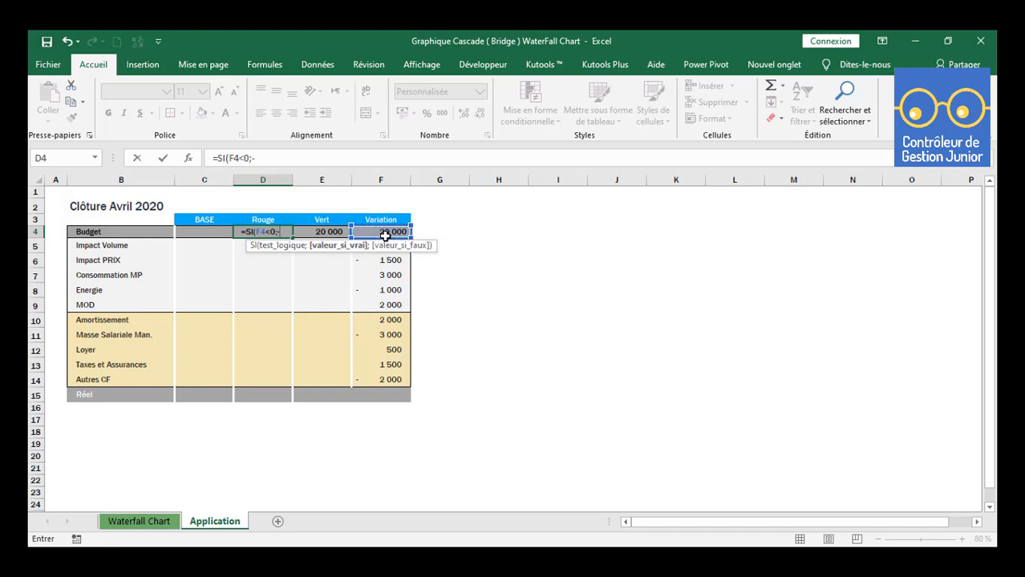
type("-")
left_click(385, 234)
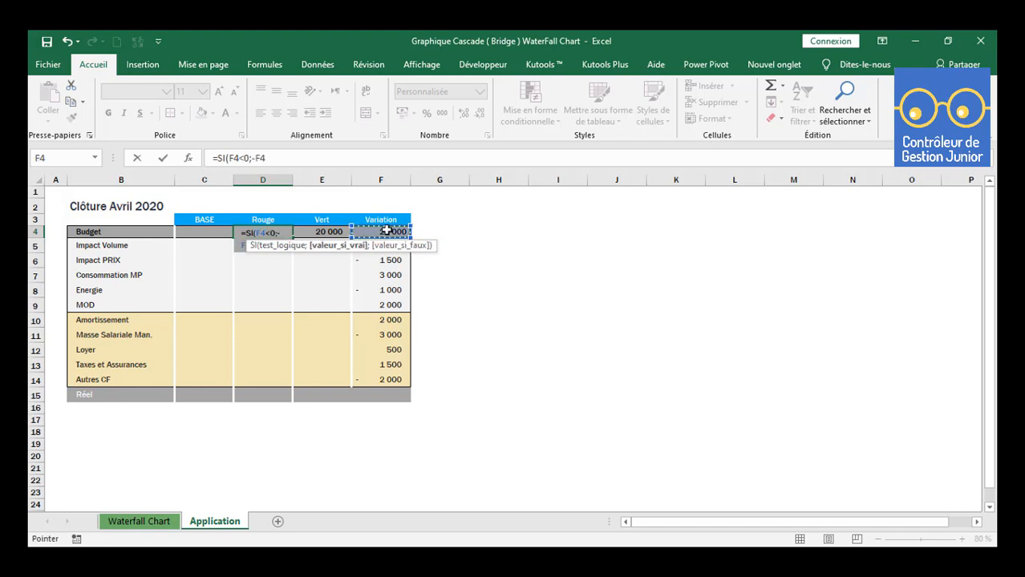
type(";0)")
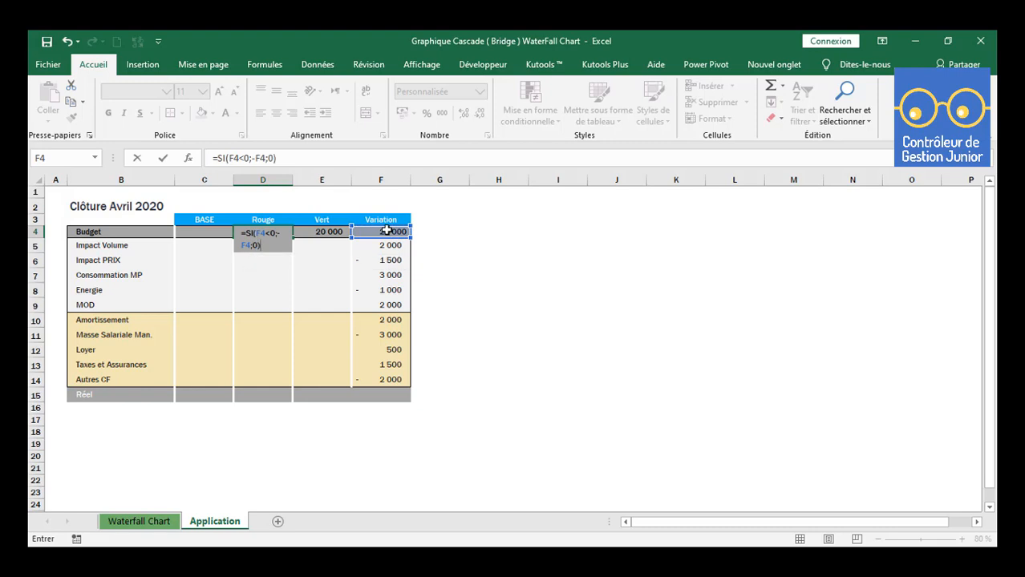
key("Return")
Copy the Rouge and Vert formulas from D4:E4 and paste only the formulas into D5:E15
left_click_drag(278, 228, 350, 228)
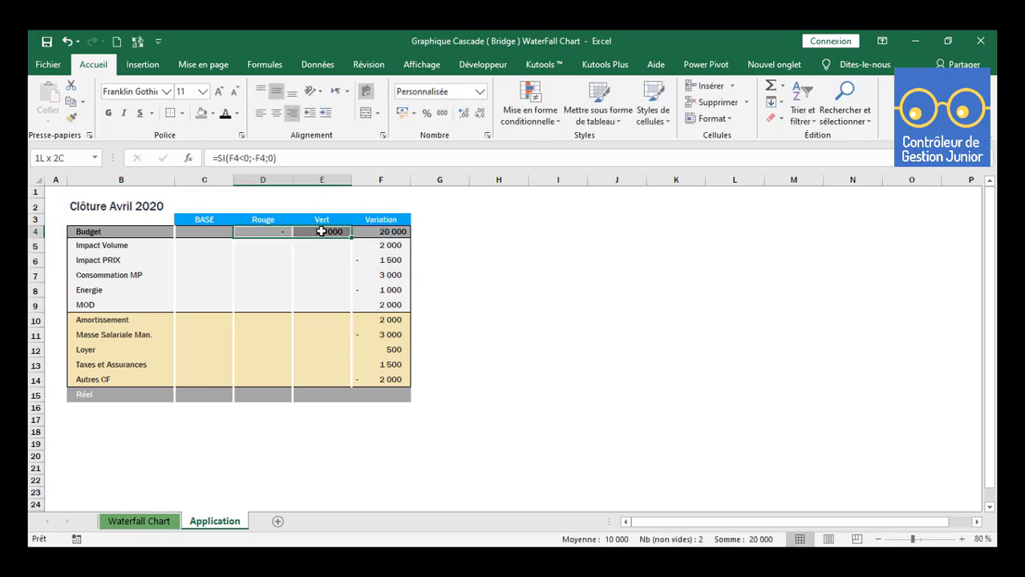
key("ctrl+c")
key("Down")
left_click_drag(263, 245, 327, 389)
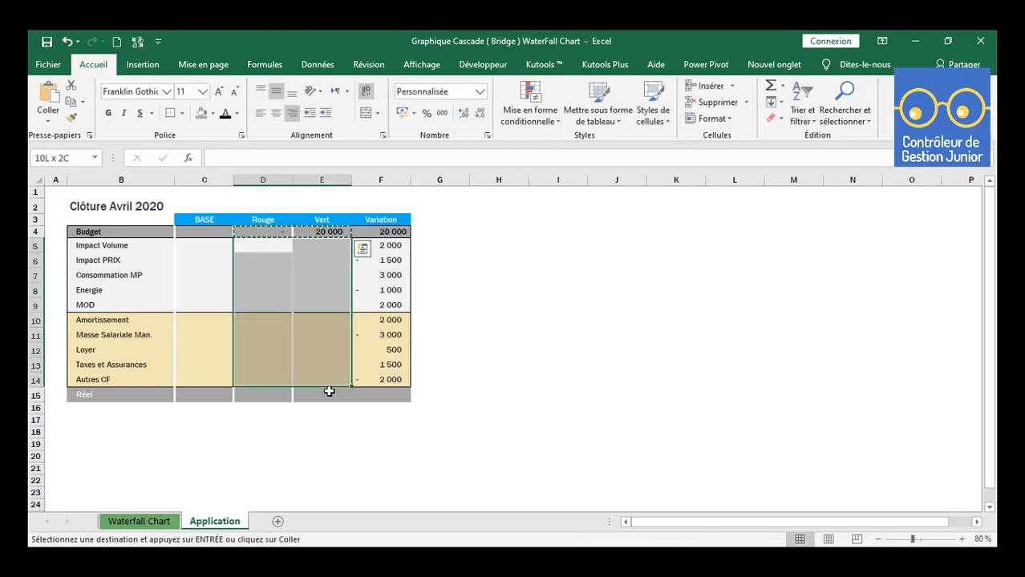
right_click(263, 280)
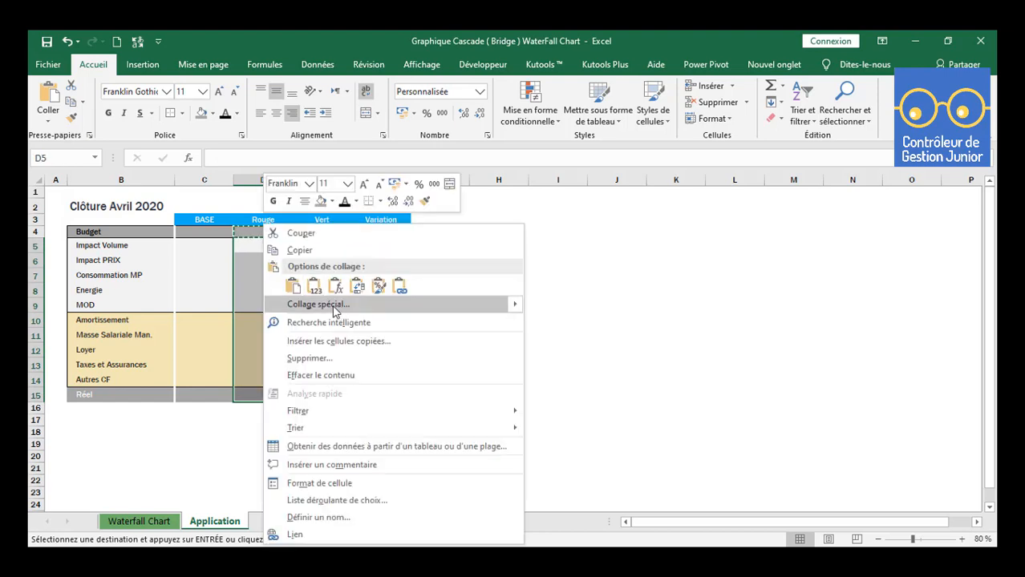
left_click(313, 289)
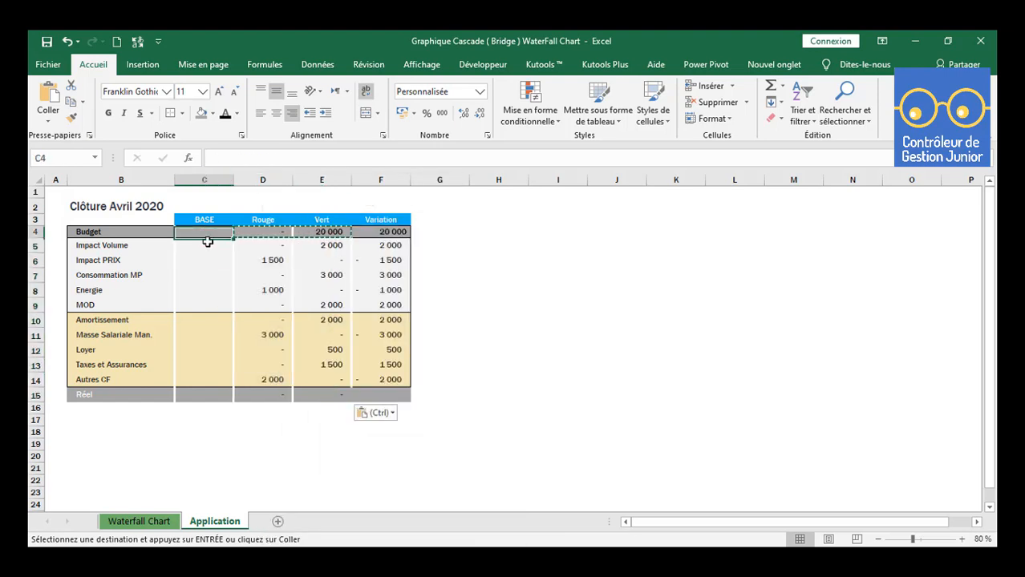
Enter the formula =C4+E4-D5 in the Impact Volume row's BASE cell, C5
left_click(207, 246)
type("=")
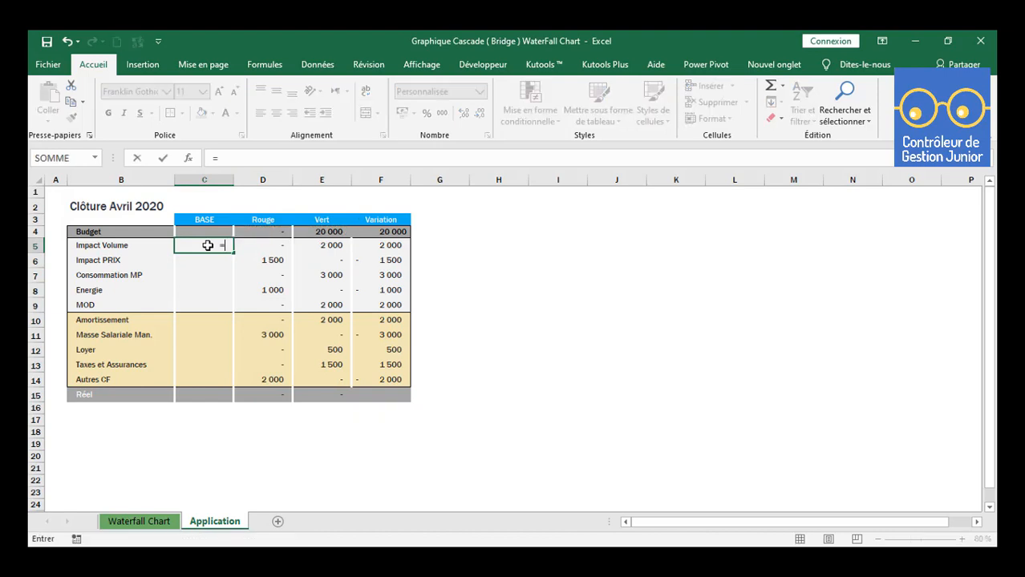
left_click(211, 232)
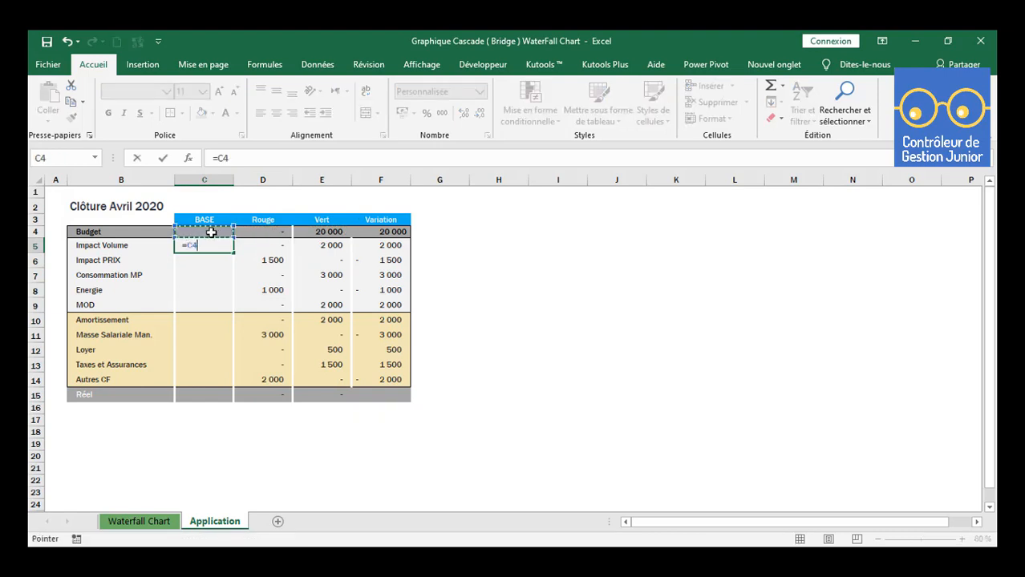
type("+")
left_click(328, 233)
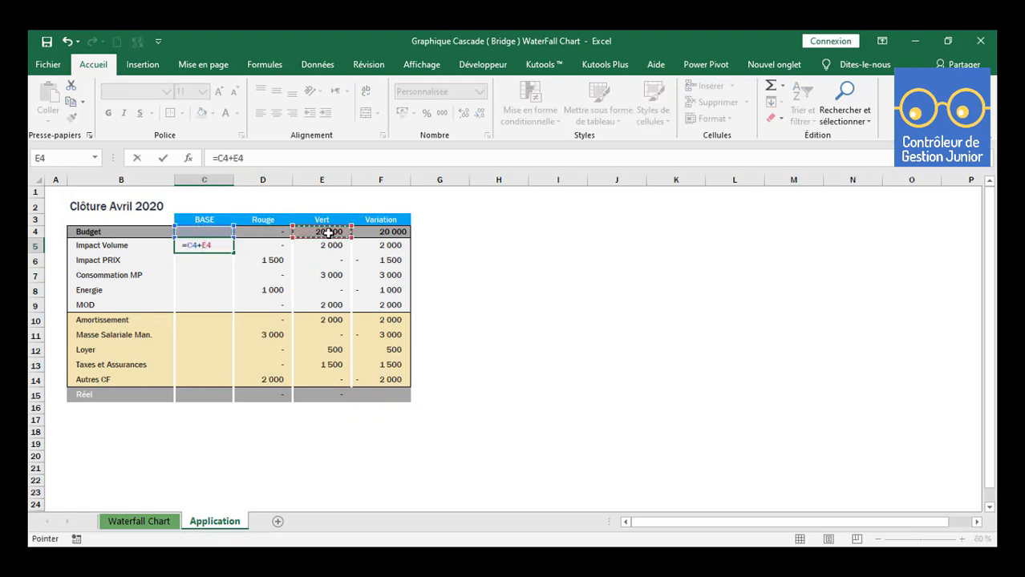
left_click(279, 245)
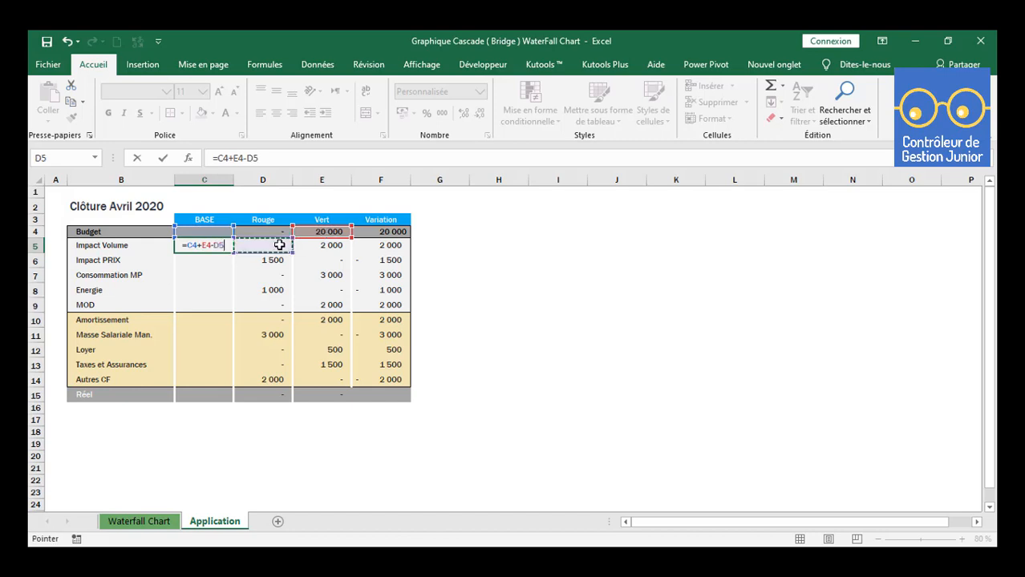
key("Return")
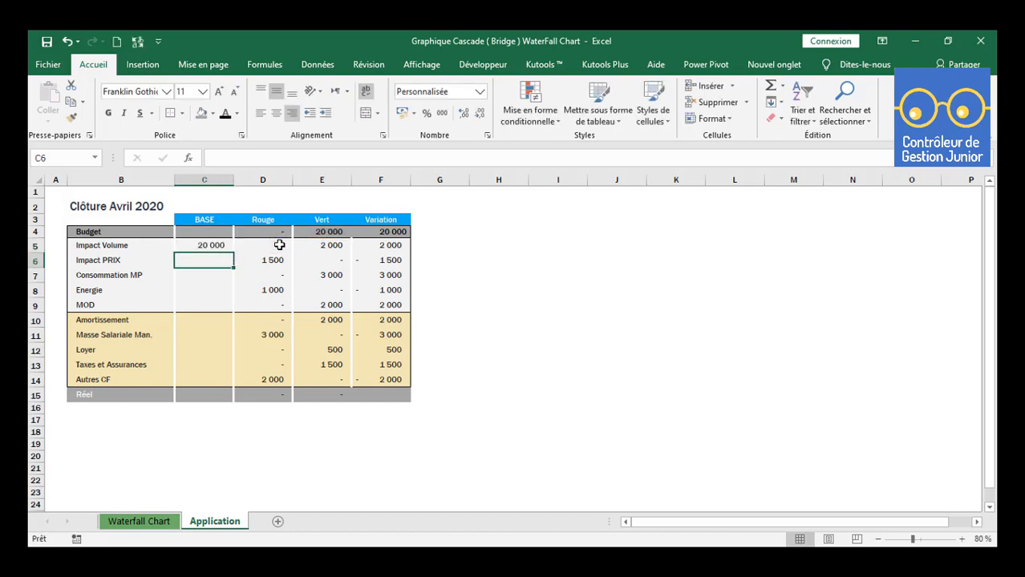
Copy the BASE formula from C5 and paste only the formula into C6:C15
left_click(208, 244)
key("ctrl+c")
left_click_drag(205, 260, 213, 394)
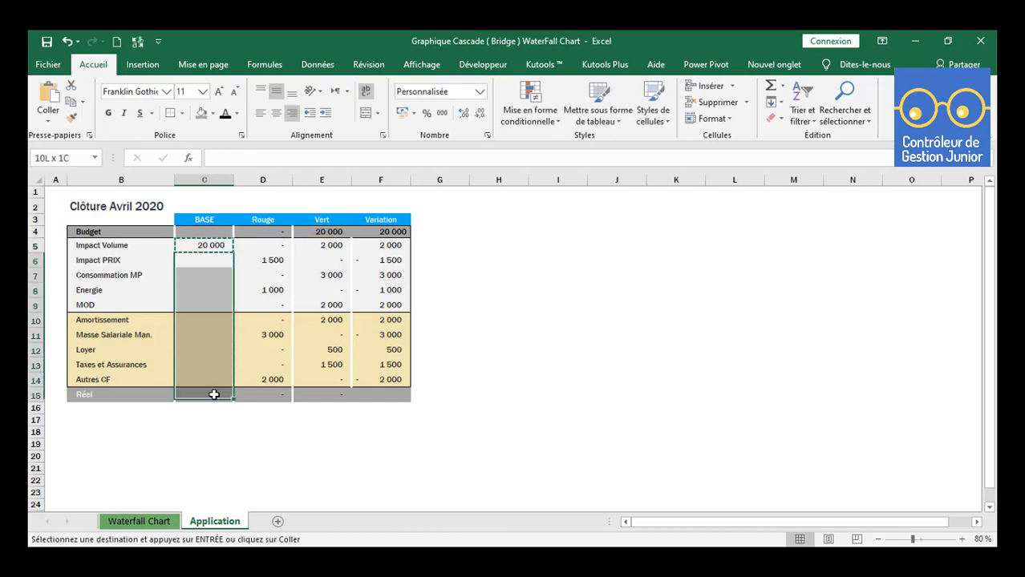
right_click(212, 357)
left_click(293, 108)
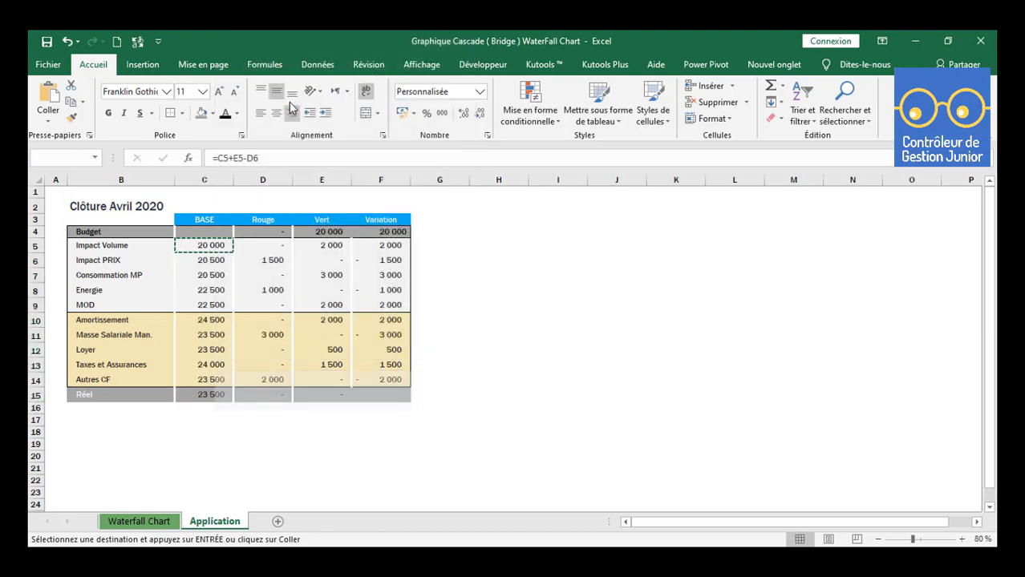
Check the Réel row's BASE result in C15 against the sum of F4:F14, and clear the copy selection
left_click(212, 396)
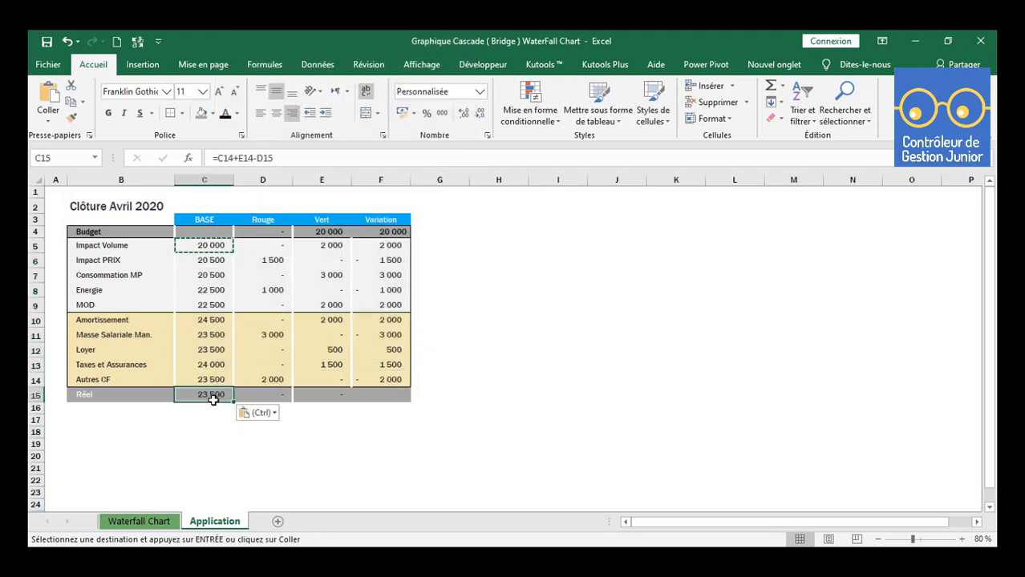
left_click_drag(384, 232, 387, 381)
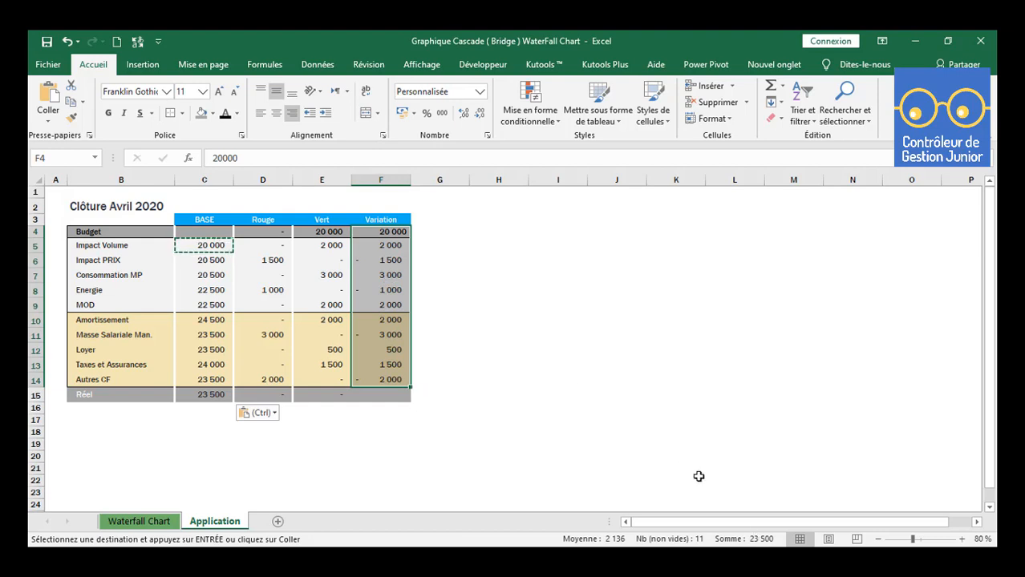
left_click(535, 303)
key("Escape")
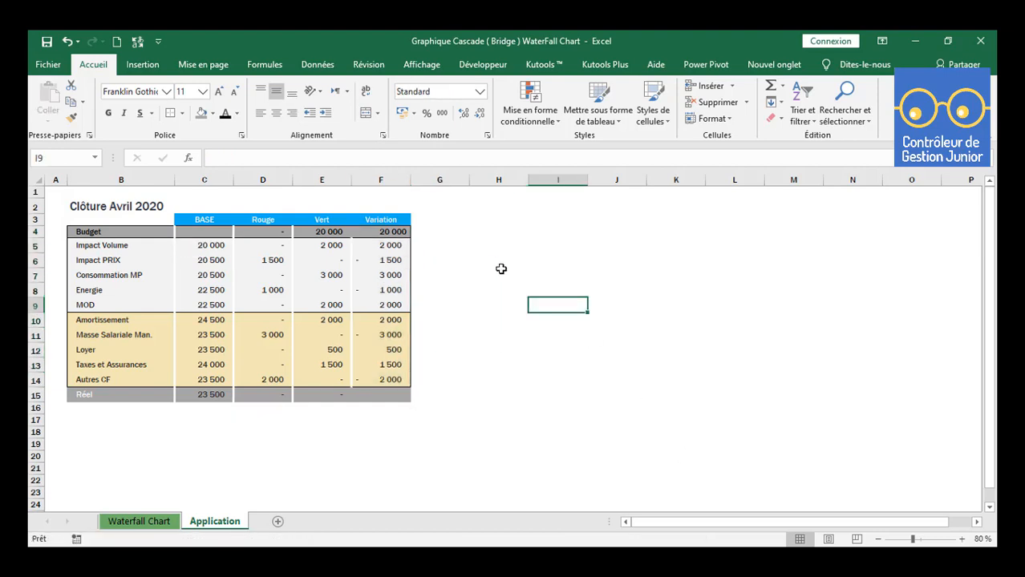
Insert an empty 2D stacked column chart from a blank cell and place it beside the table, starting around column H
left_click(494, 272)
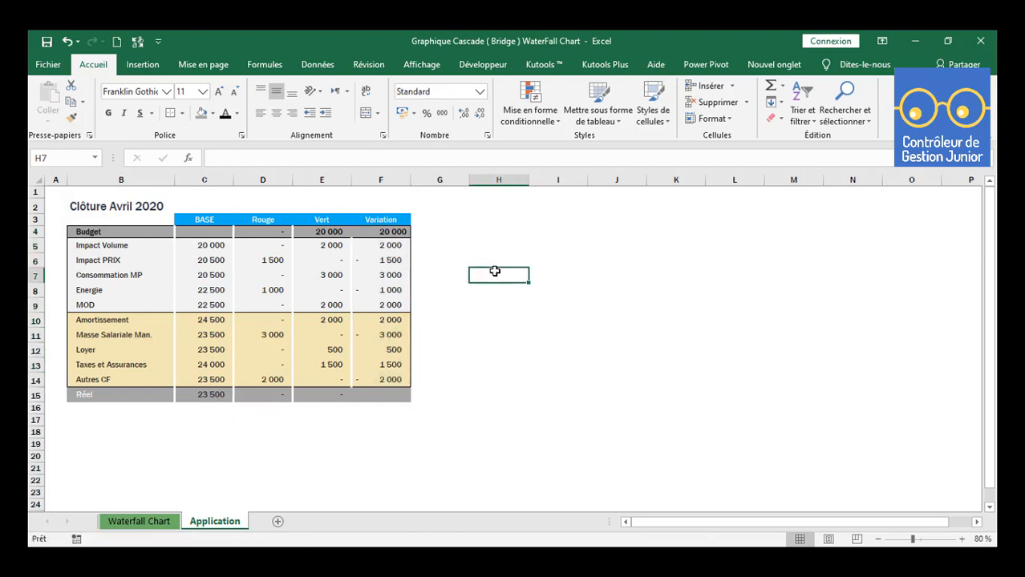
left_click(142, 64)
left_click(383, 85)
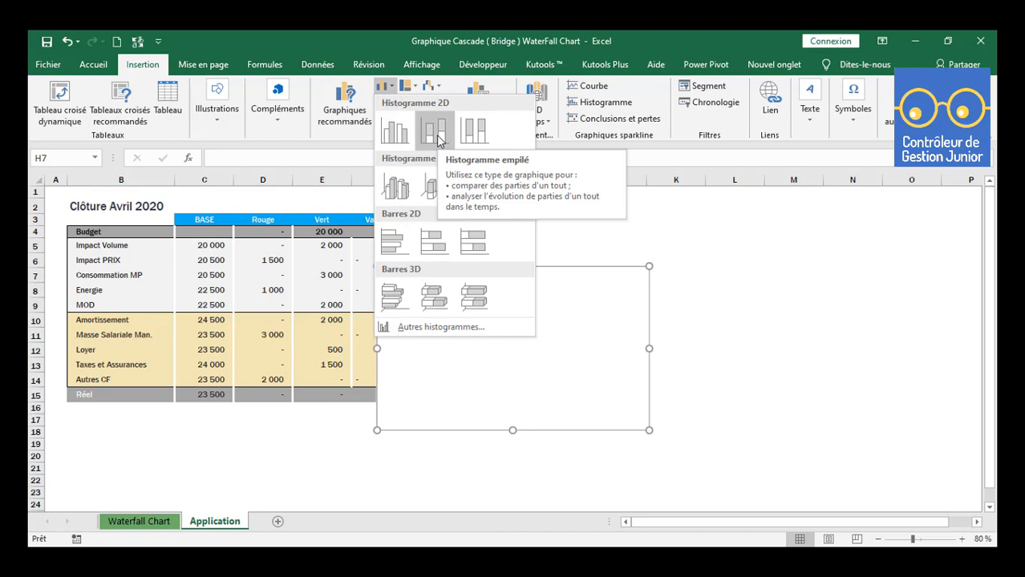
left_click(438, 141)
left_click_drag(549, 270, 642, 233)
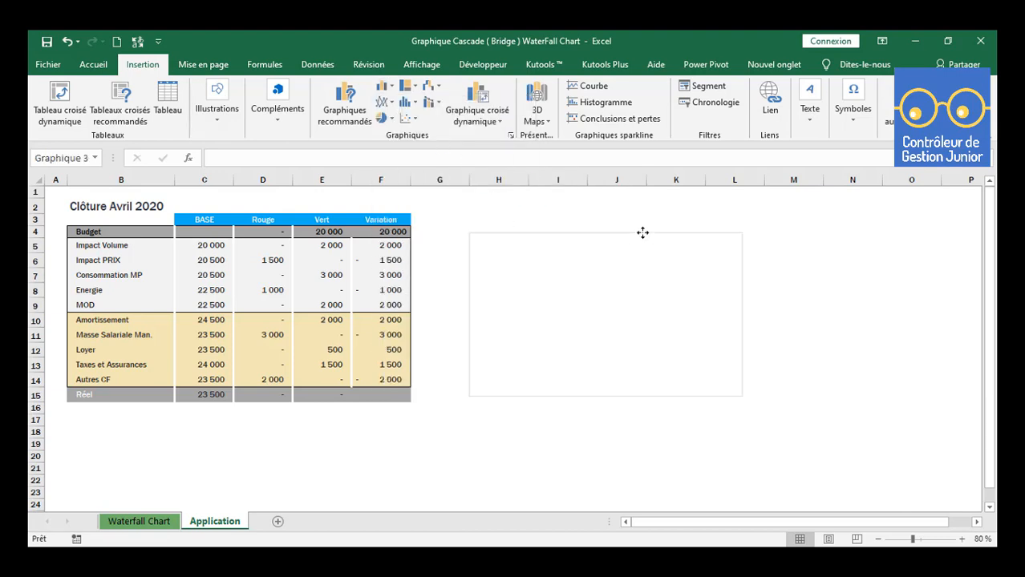
Add a data series to the chart with its name from C3 (BASE) and its values from C4:C15
right_click(643, 232)
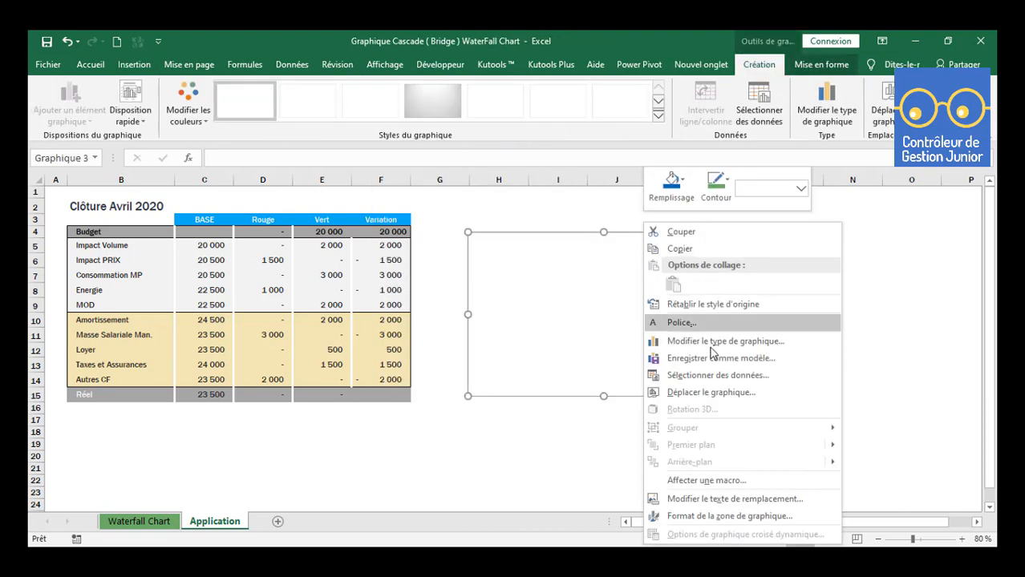
left_click(709, 374)
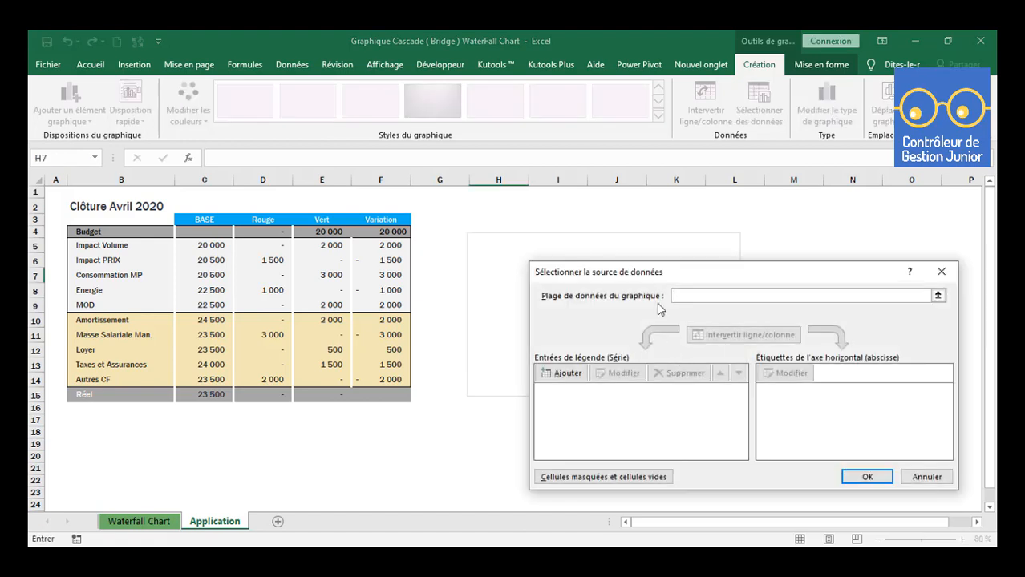
left_click_drag(664, 274, 664, 237)
left_click(552, 331)
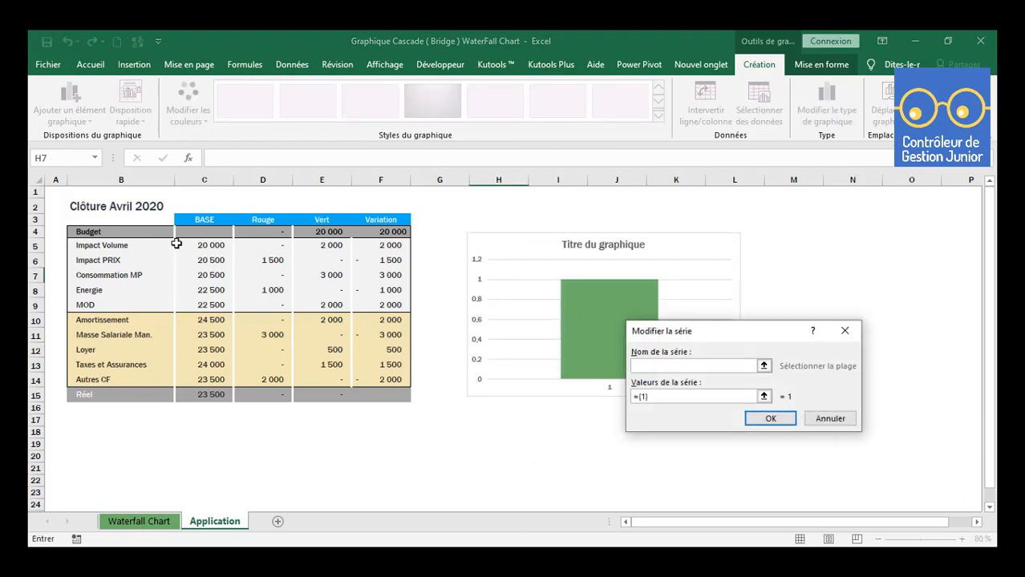
left_click(199, 219)
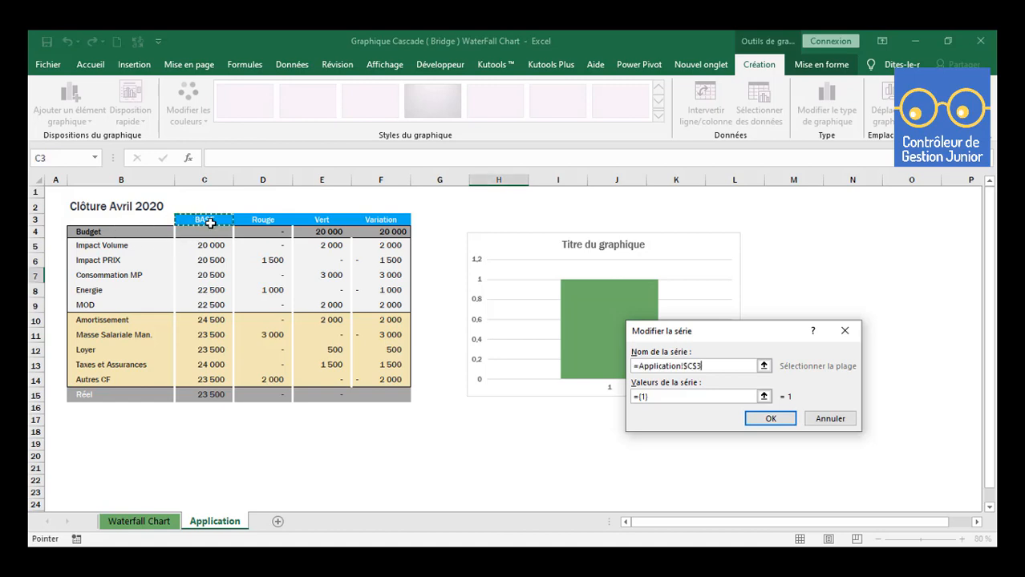
left_click(665, 397)
key("BackSpace")
key("BackSpace")
key("BackSpace")
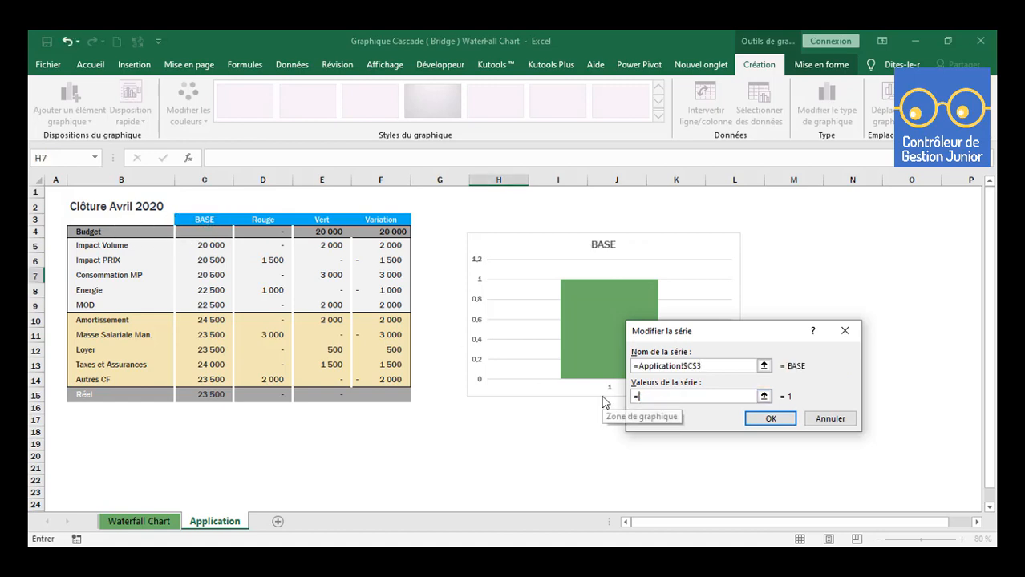
left_click_drag(226, 232, 226, 394)
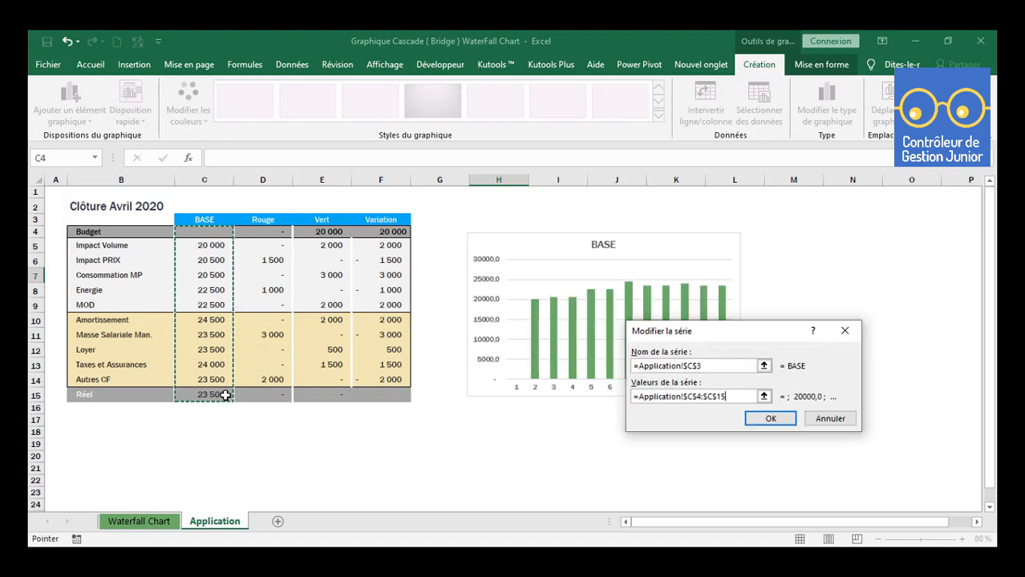
left_click(778, 421)
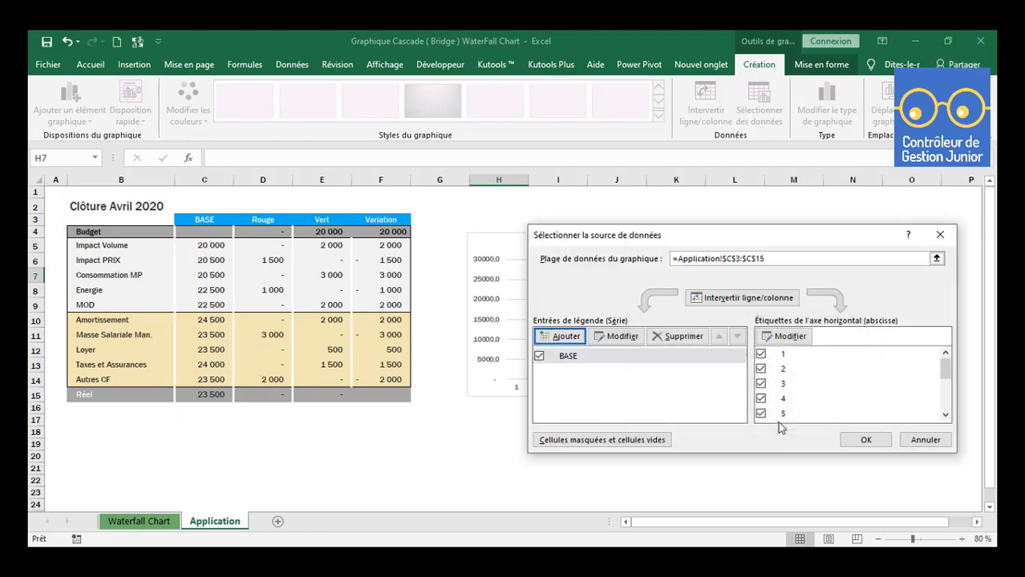
Set the chart's horizontal axis labels to B4:B15 and apply the data source
left_click(781, 336)
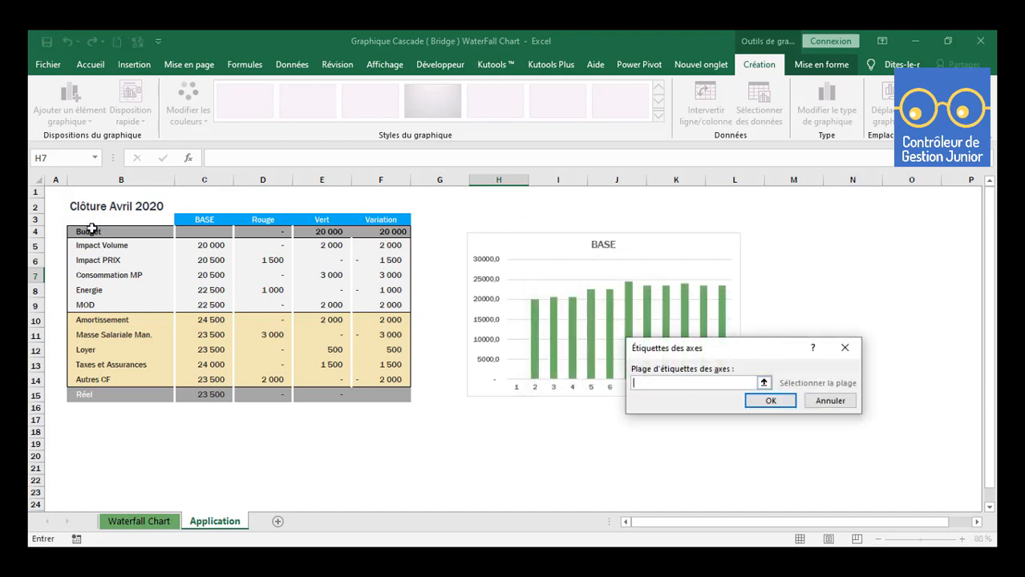
left_click_drag(90, 230, 193, 399)
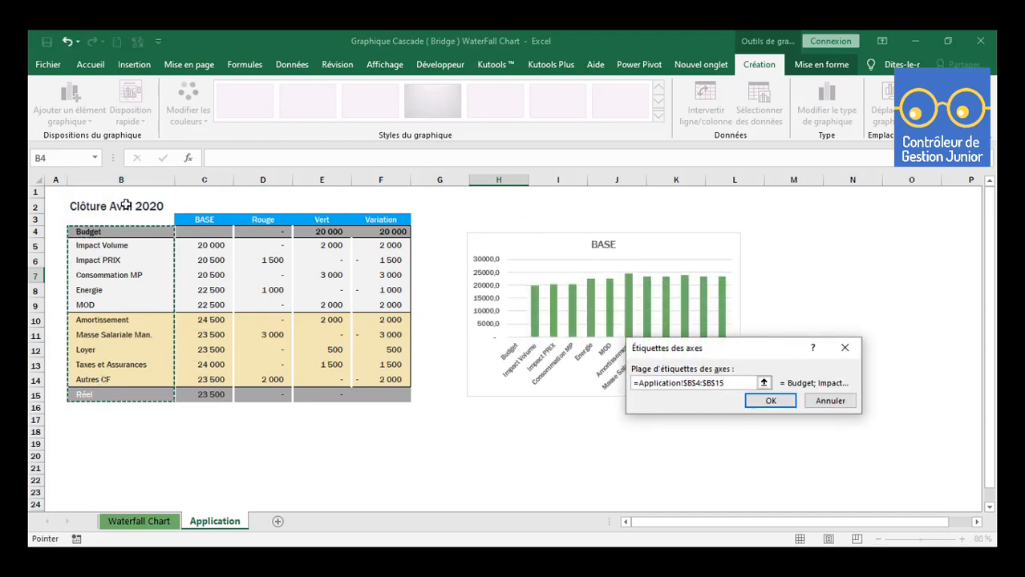
left_click(769, 400)
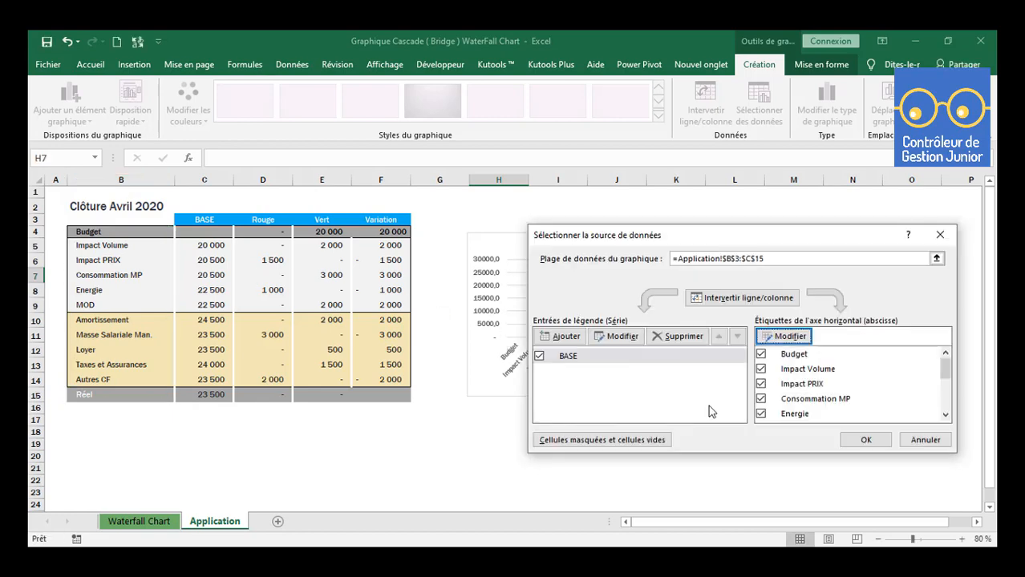
left_click(866, 440)
Change the chart title to "Bridge Résultat Avril 2020"
left_click(600, 244)
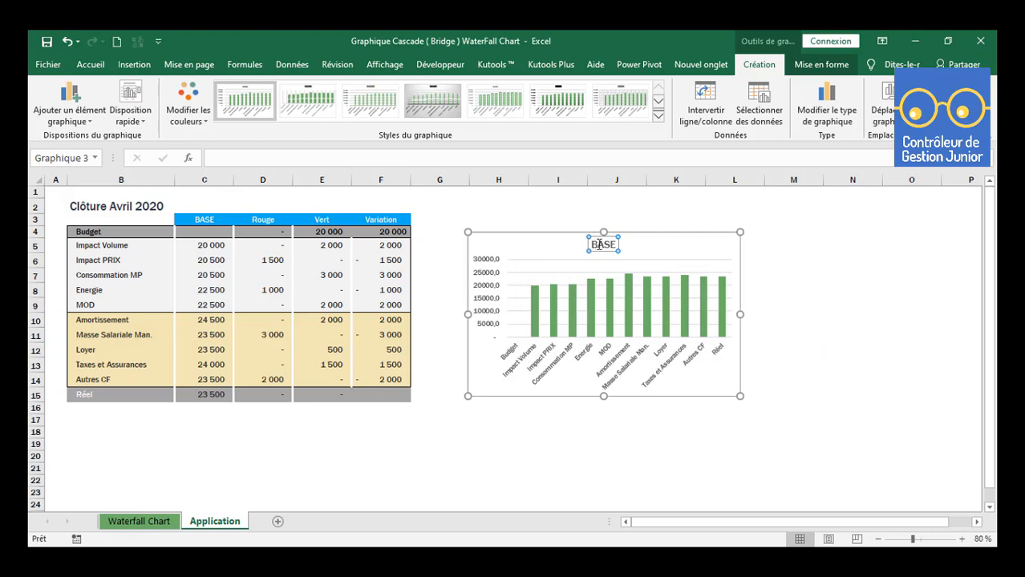
double_click(599, 244)
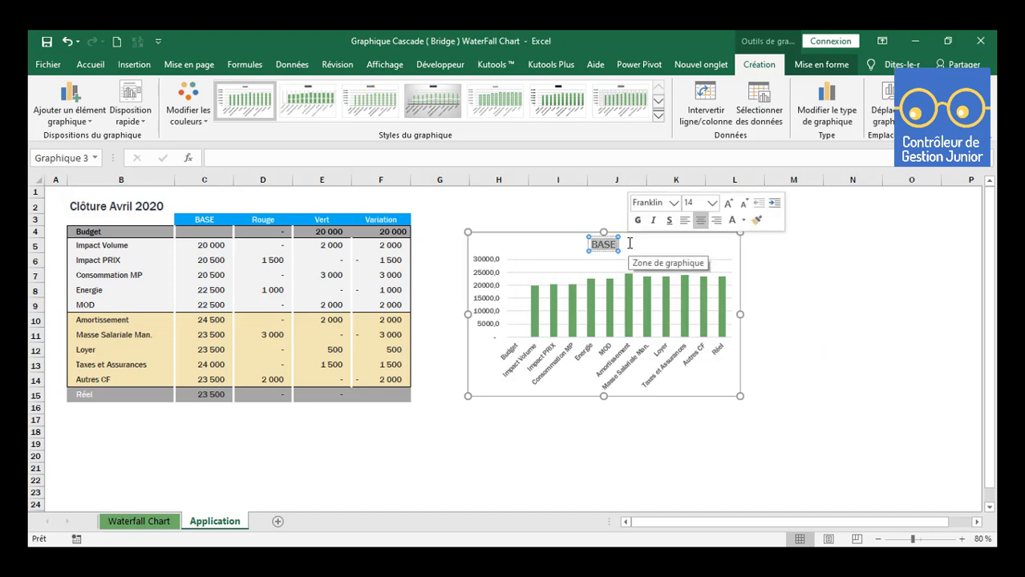
type("Bridge")
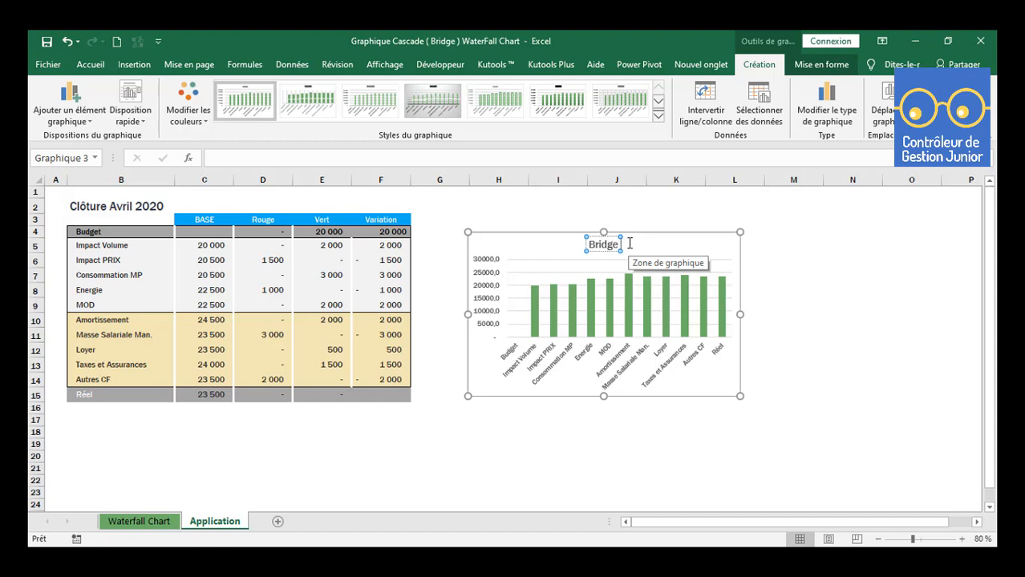
type(" Résult")
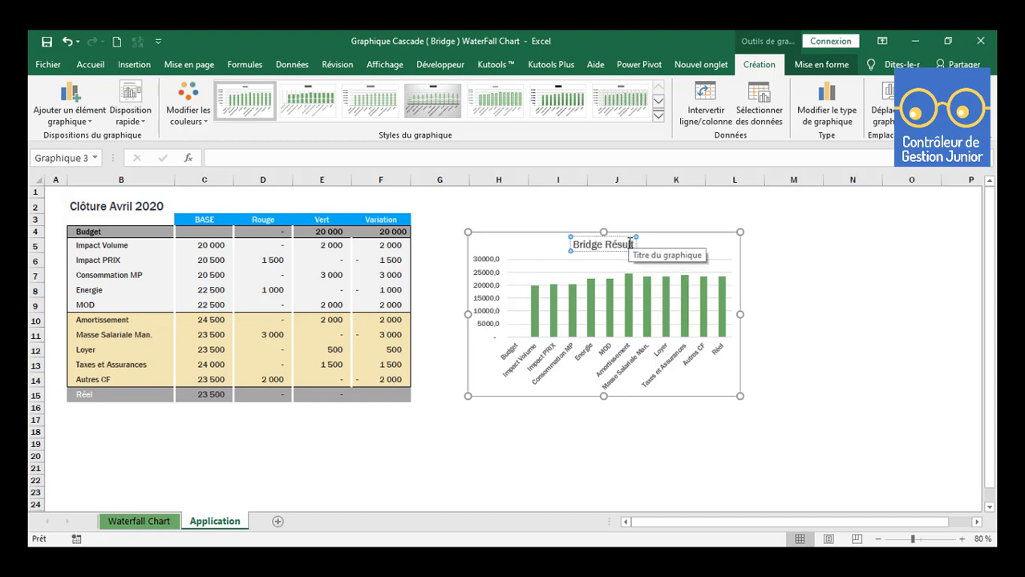
type("at A")
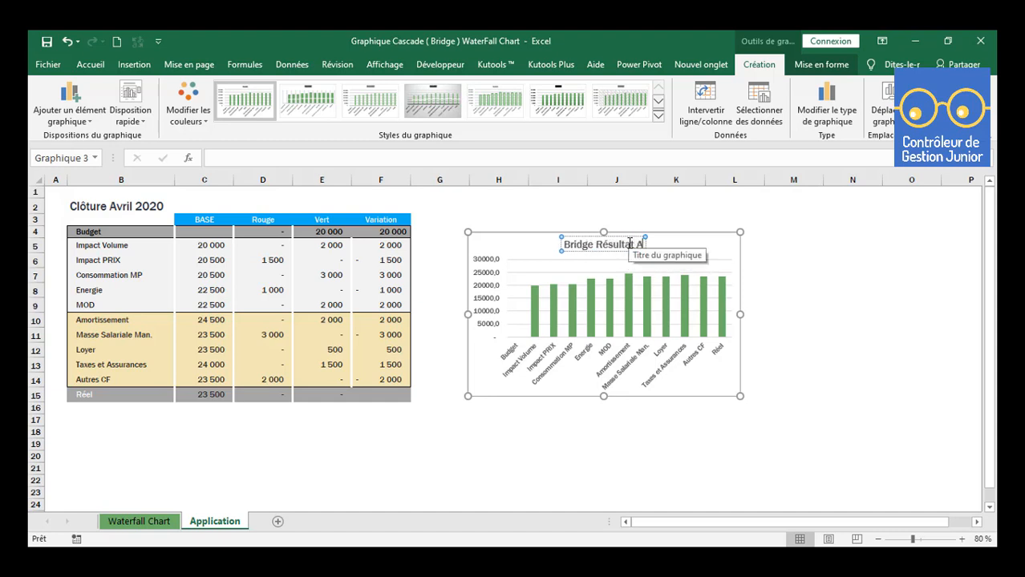
type("vril 2020")
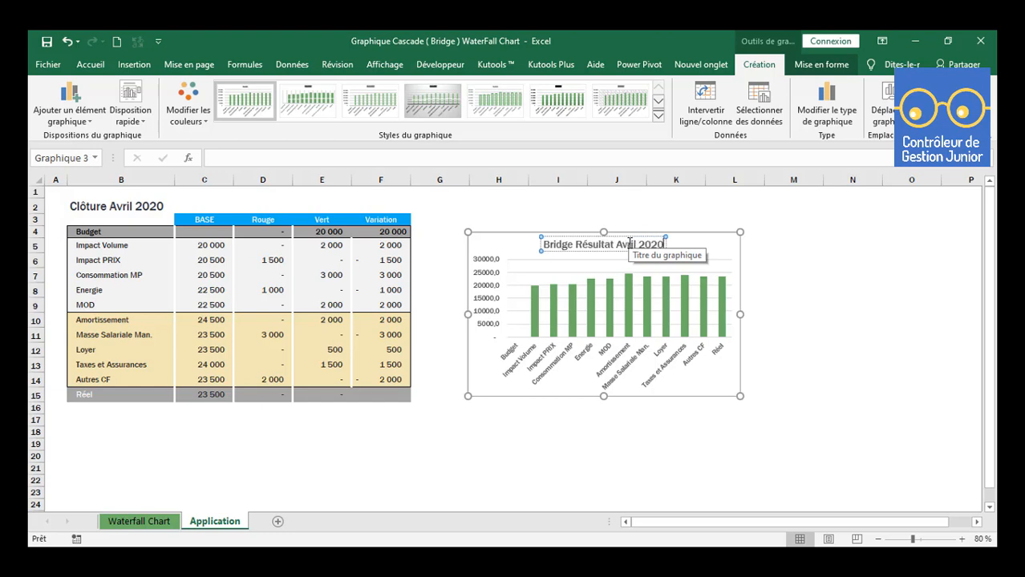
left_click(789, 282)
Enlarge the chart in width and height and move it closer to the table, starting around row 2
left_click(734, 343)
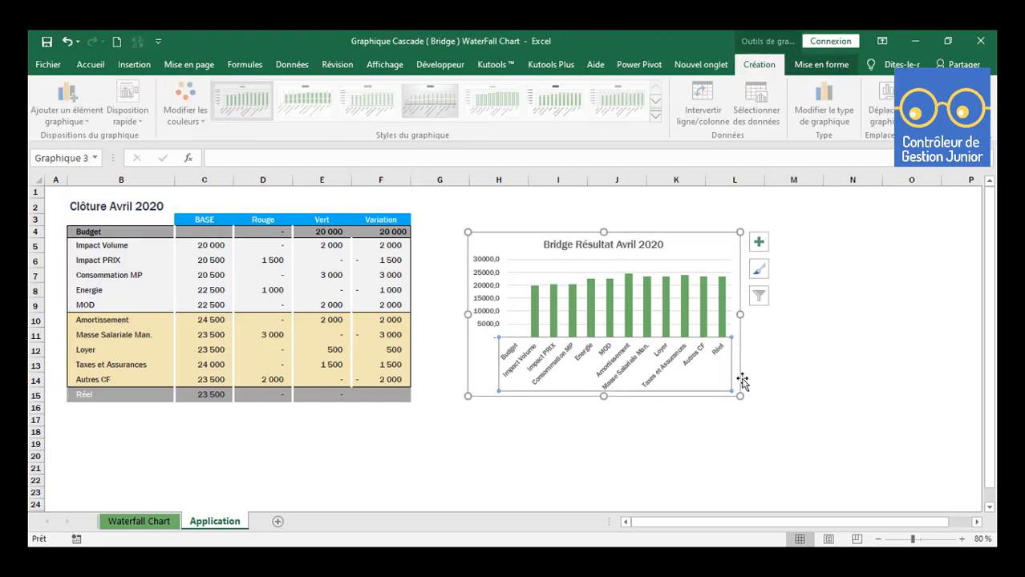
left_click_drag(739, 395, 872, 476)
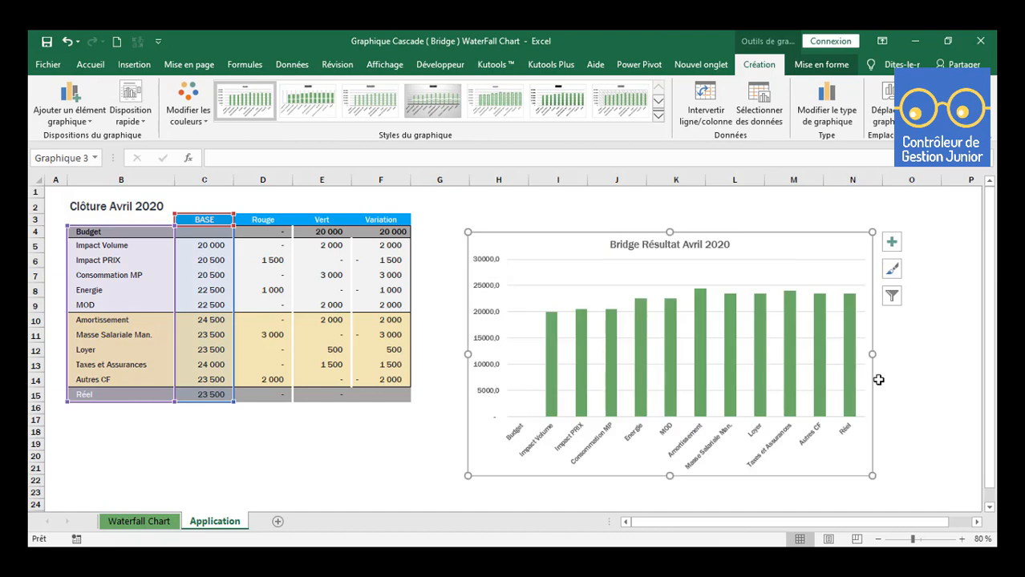
left_click_drag(871, 379, 842, 351)
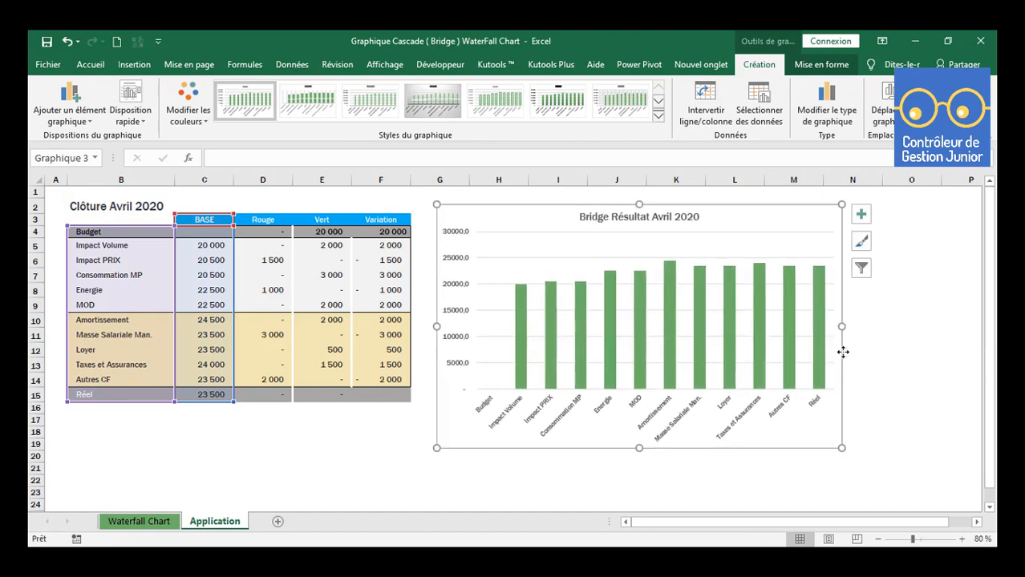
Set the gap width of the BASE series columns to 15%
left_click(820, 299)
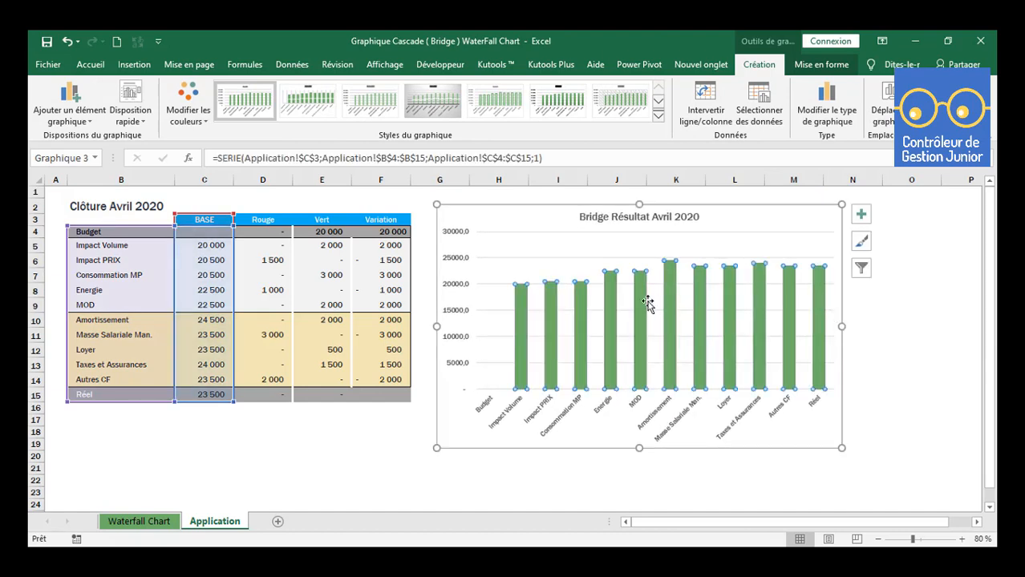
right_click(822, 301)
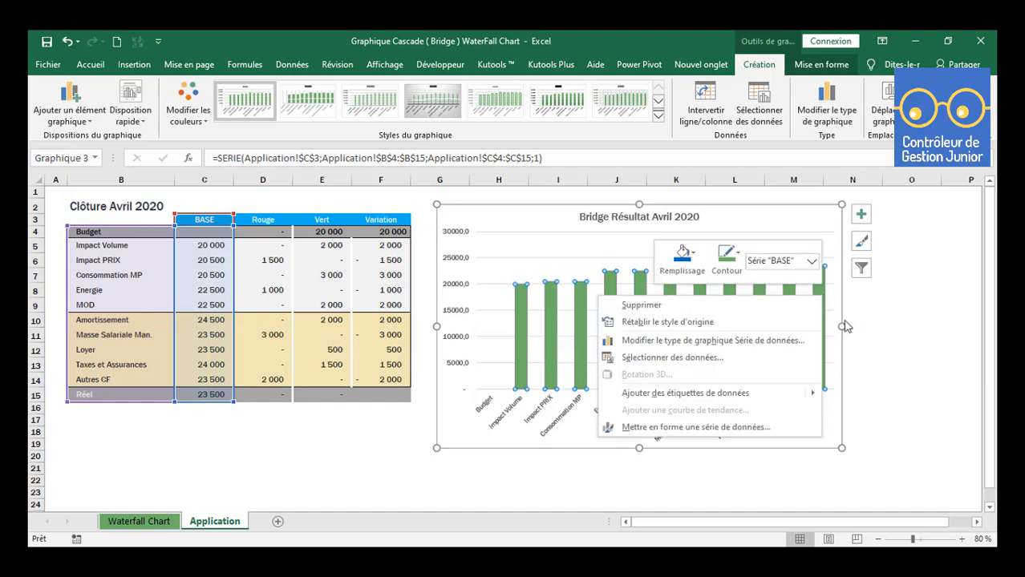
left_click(680, 427)
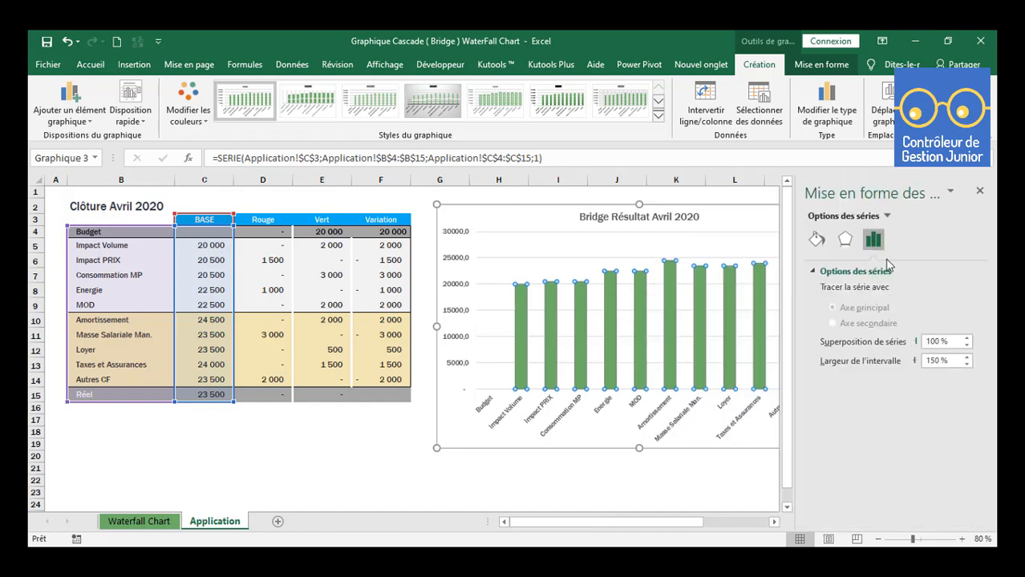
left_click_drag(942, 361, 912, 364)
key("Return")
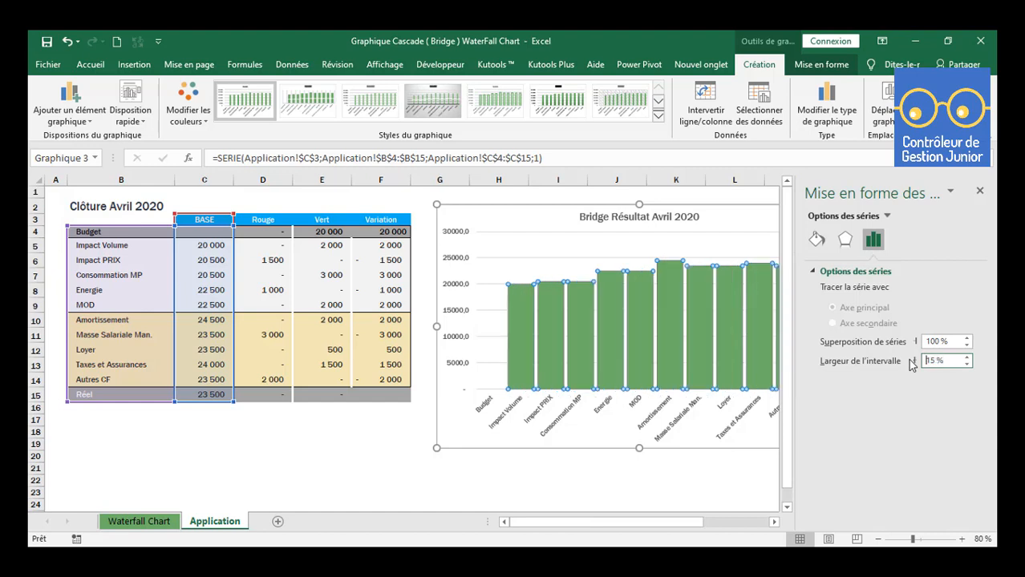
left_click(978, 193)
left_click(929, 282)
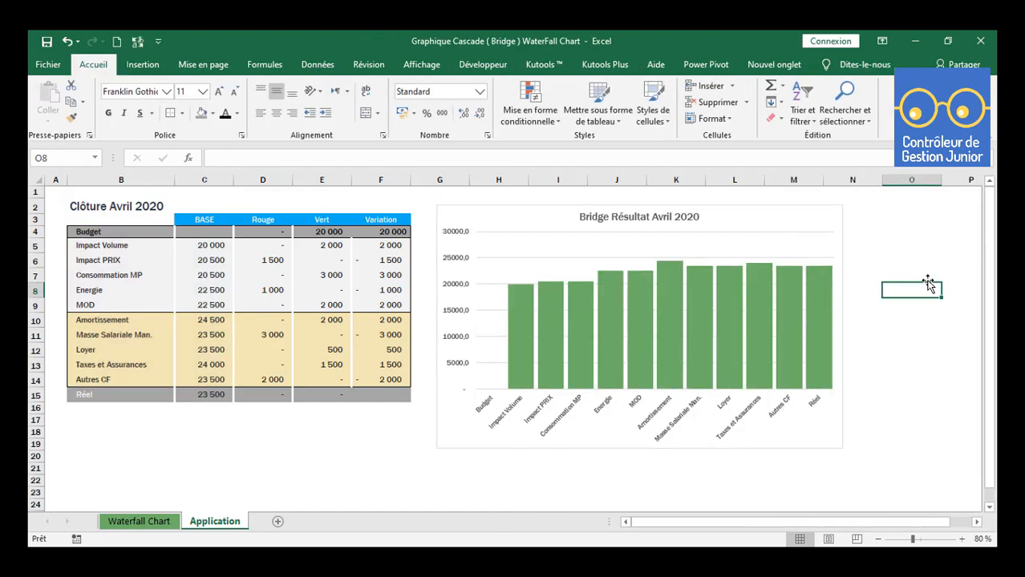
Add a second data series to the chart with its name from E3 (Vert) and its values from E4:E15
left_click(841, 267)
right_click(840, 267)
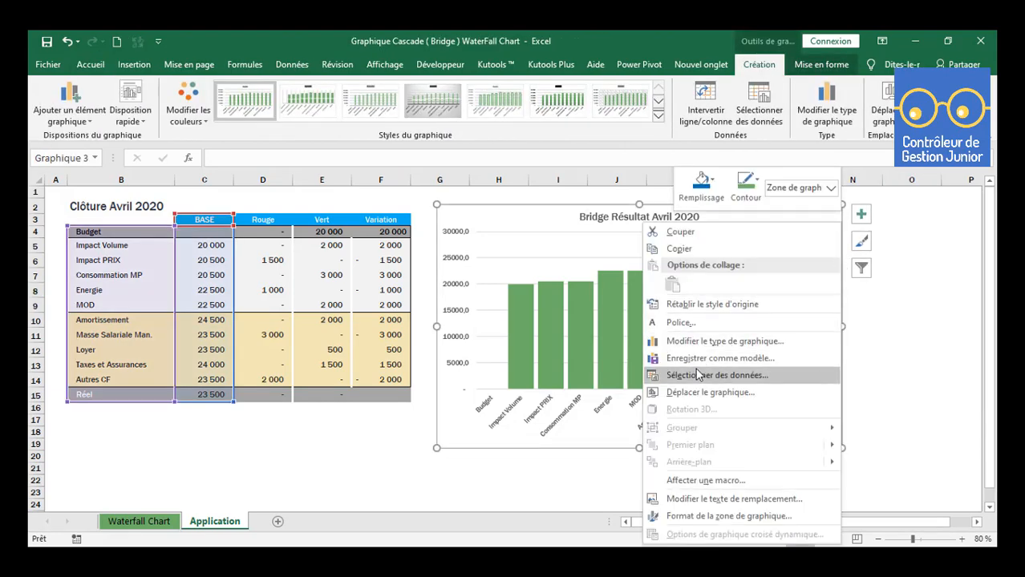
left_click(699, 375)
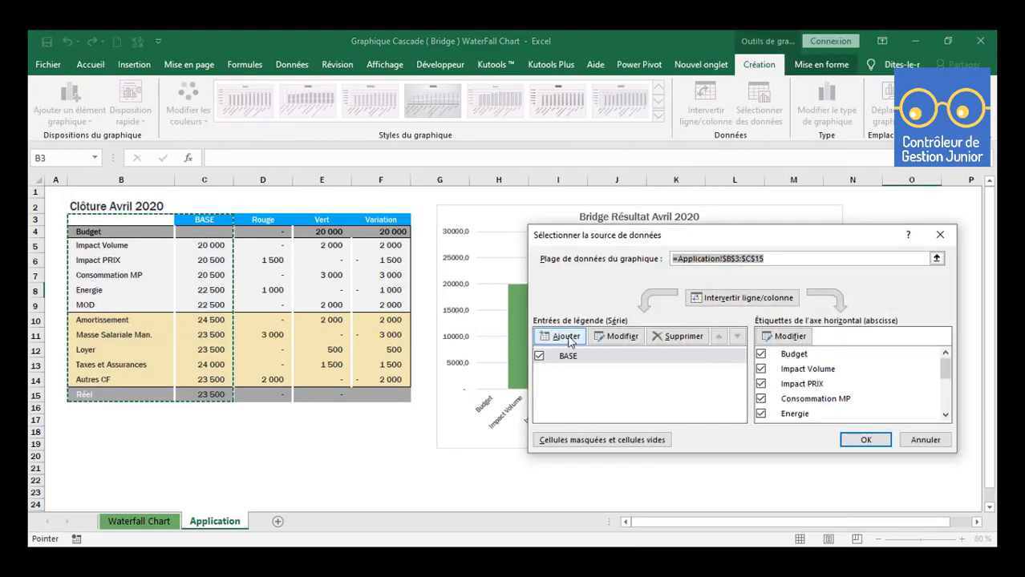
left_click(565, 337)
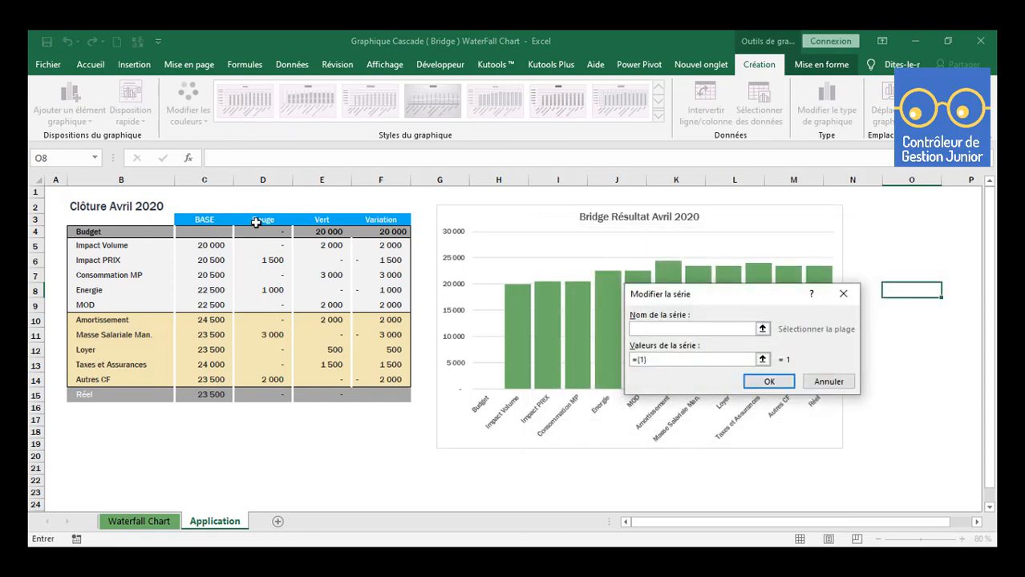
left_click(320, 220)
left_click_drag(646, 359, 601, 358)
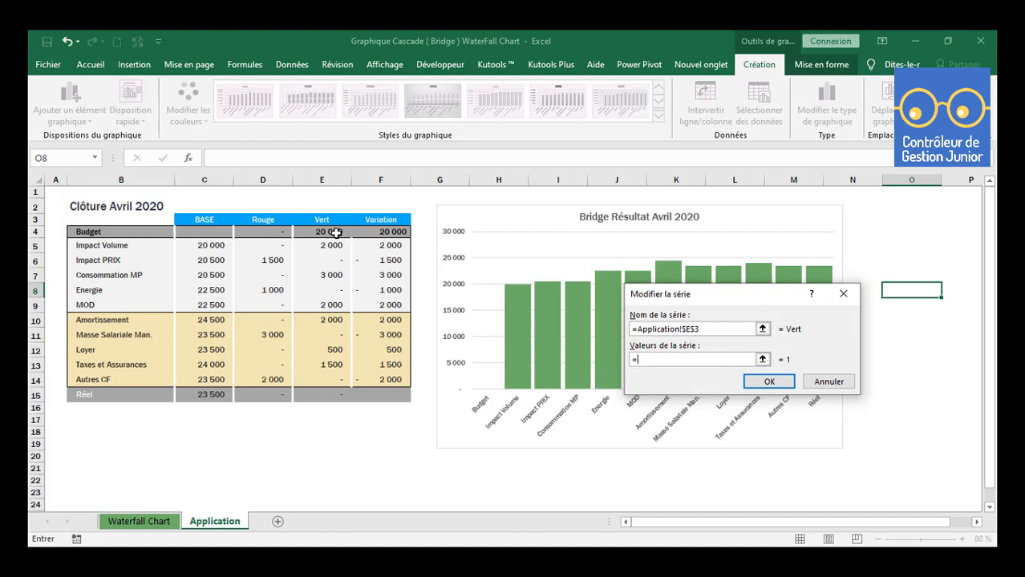
left_click_drag(331, 232, 328, 393)
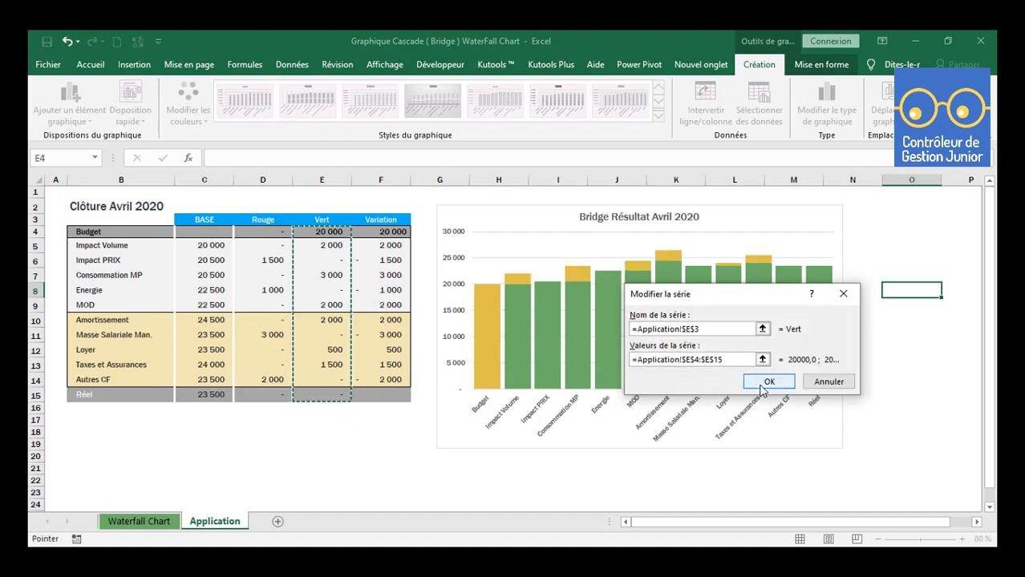
left_click(769, 383)
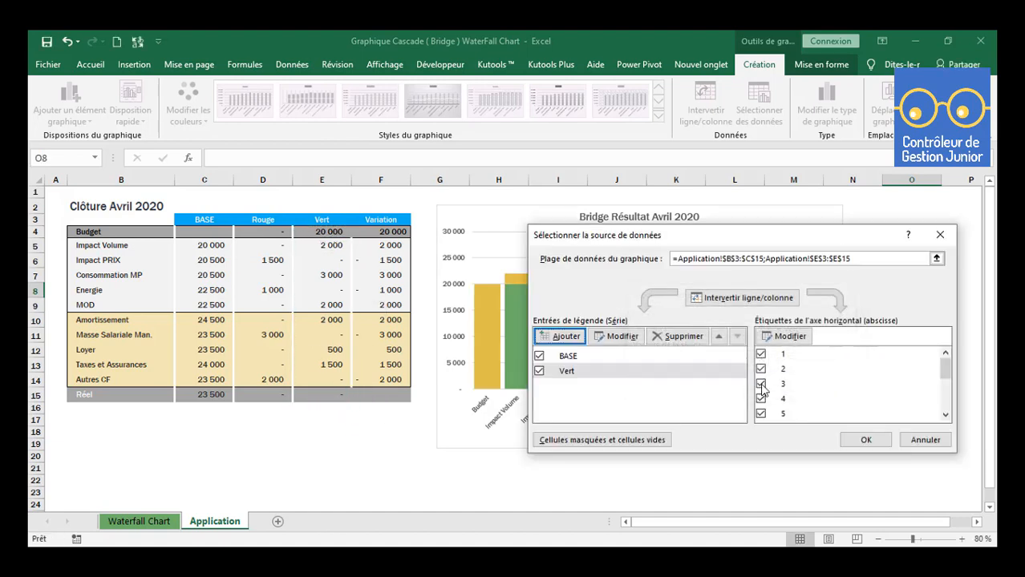
Set the horizontal axis labels for the Vert series to B4:B15
left_click(790, 337)
left_click_drag(111, 420, 111, 399)
left_click(790, 362)
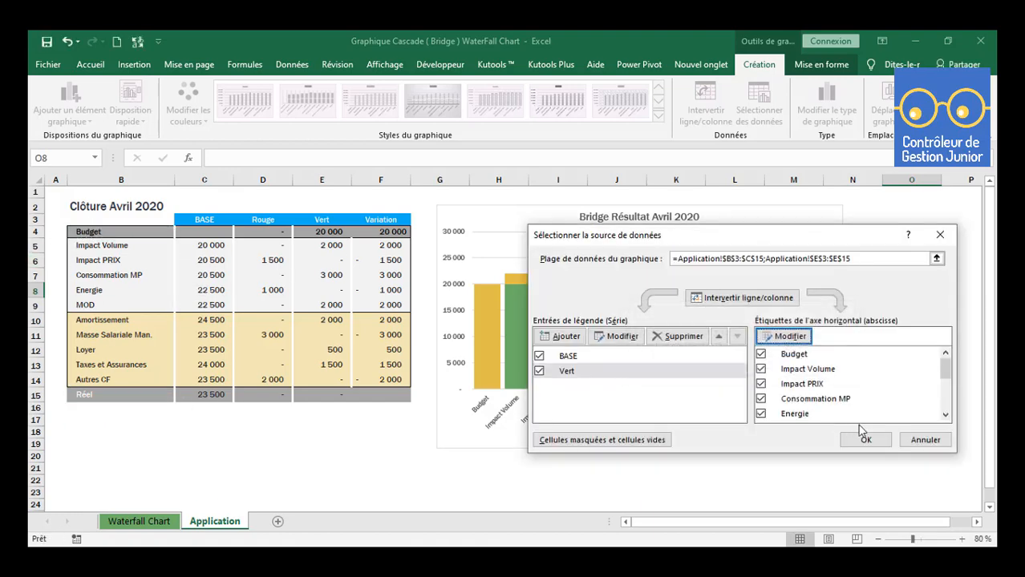
Add a third data series with its name from D3 (Rouge) and its values from D4:D15
left_click(566, 337)
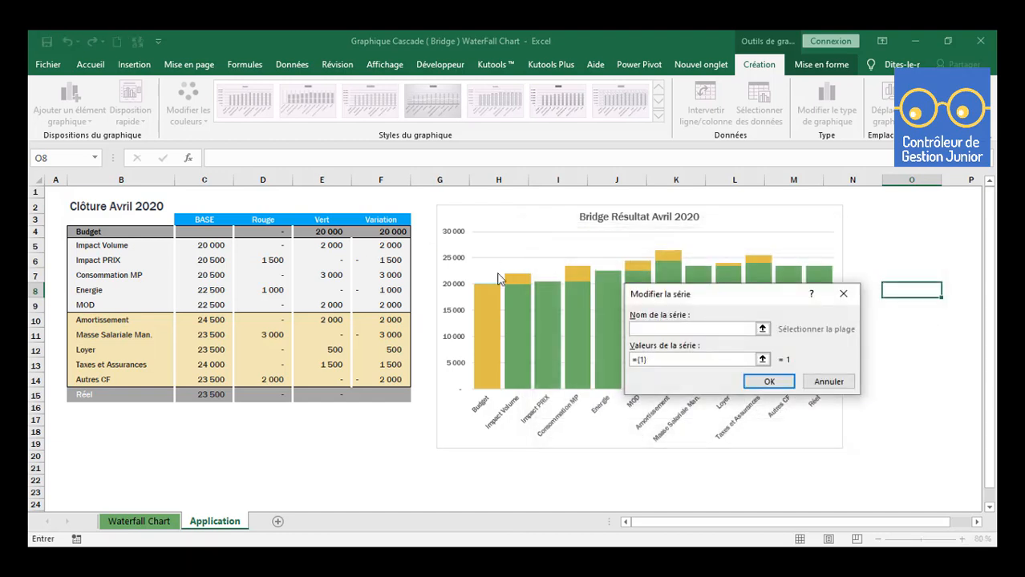
left_click(261, 223)
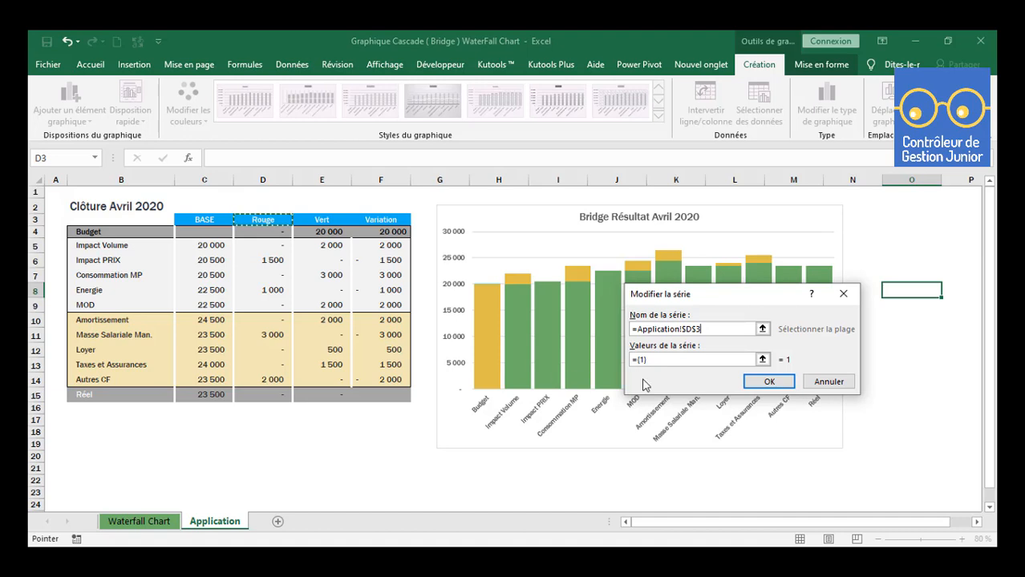
left_click_drag(657, 358, 592, 358)
type("=")
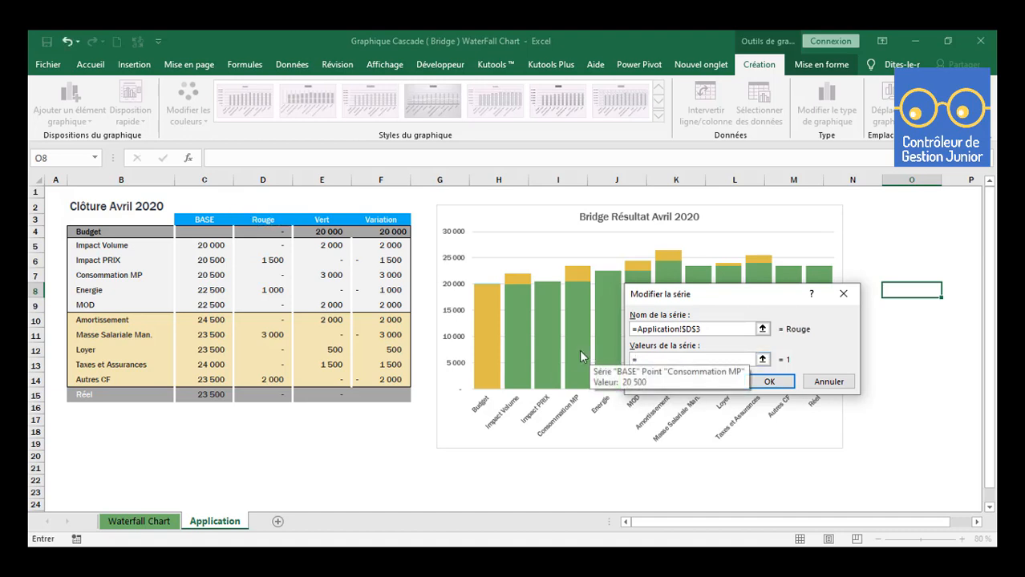
left_click_drag(263, 233, 270, 393)
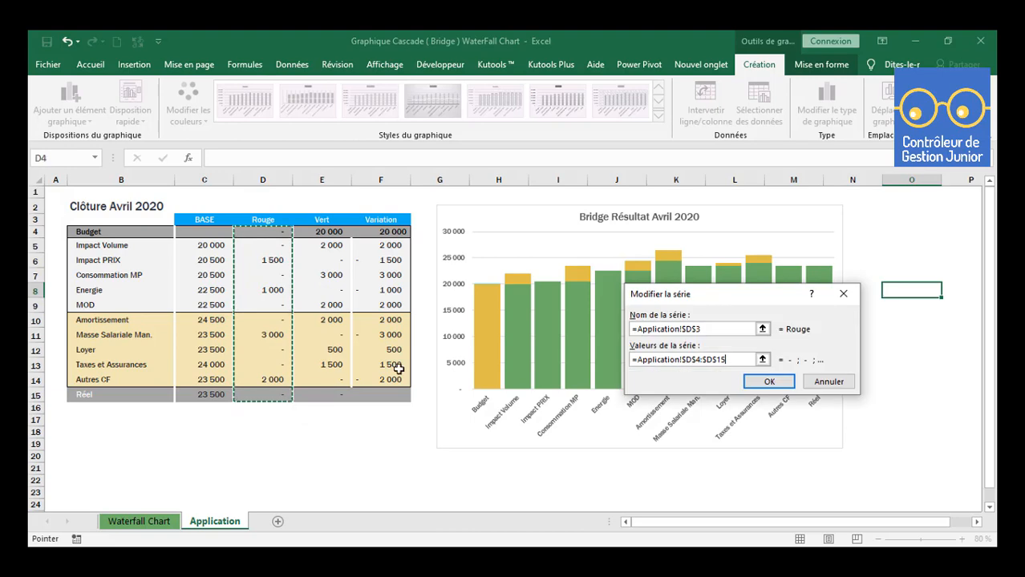
left_click(769, 382)
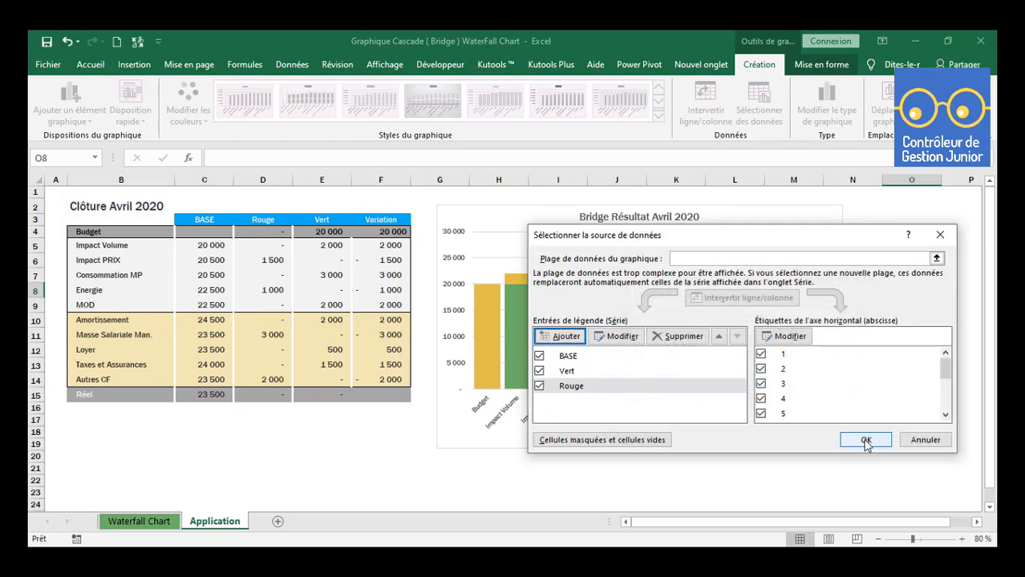
Set the horizontal axis labels for the Rouge series to B4:B15 and apply the data source
key("Return")
left_click_drag(100, 232, 125, 393)
left_click(769, 363)
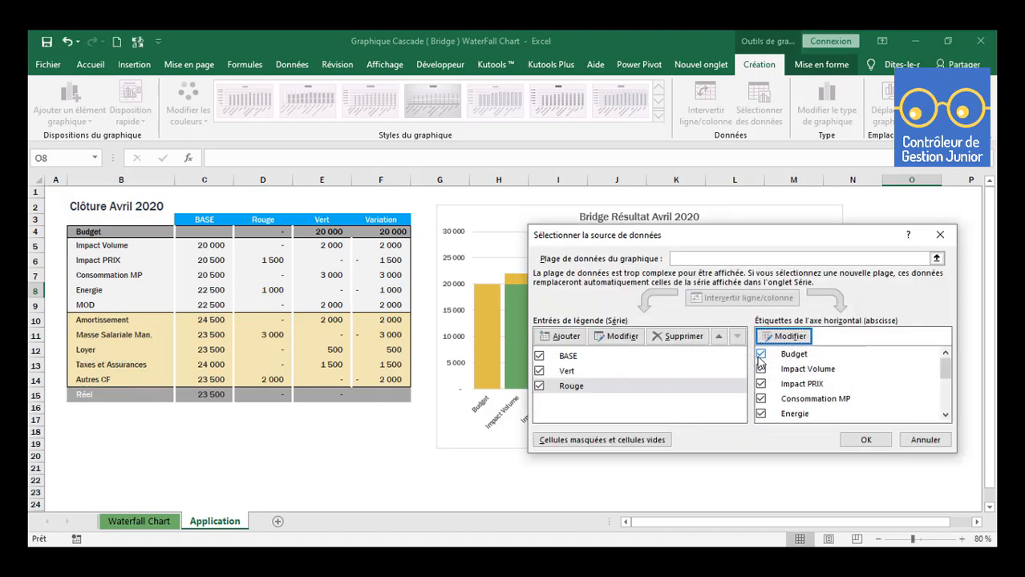
left_click(878, 444)
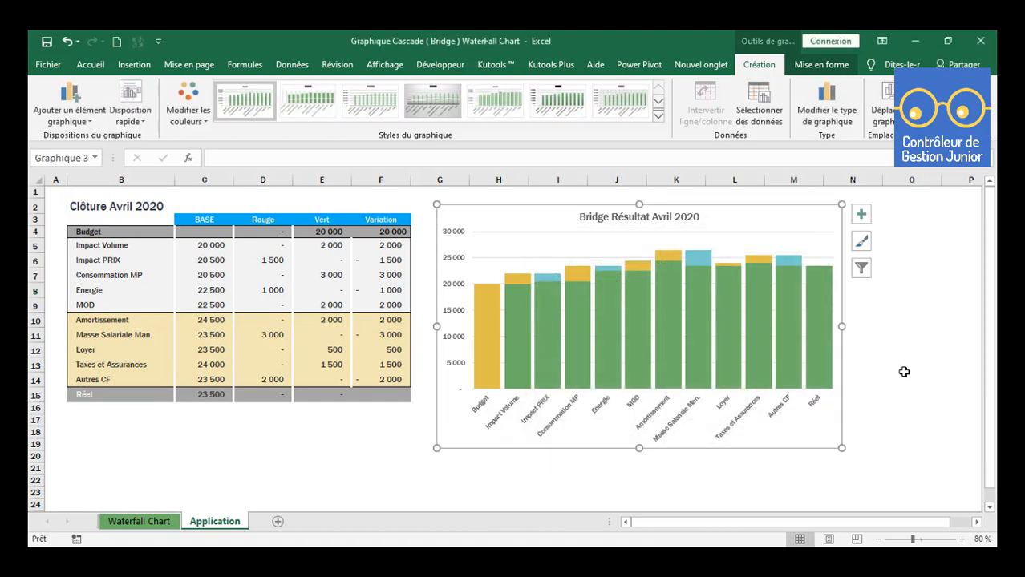
Widen the chart so that its right edge reaches into column O
left_click(903, 372)
left_click(844, 322)
left_click_drag(842, 326, 917, 324)
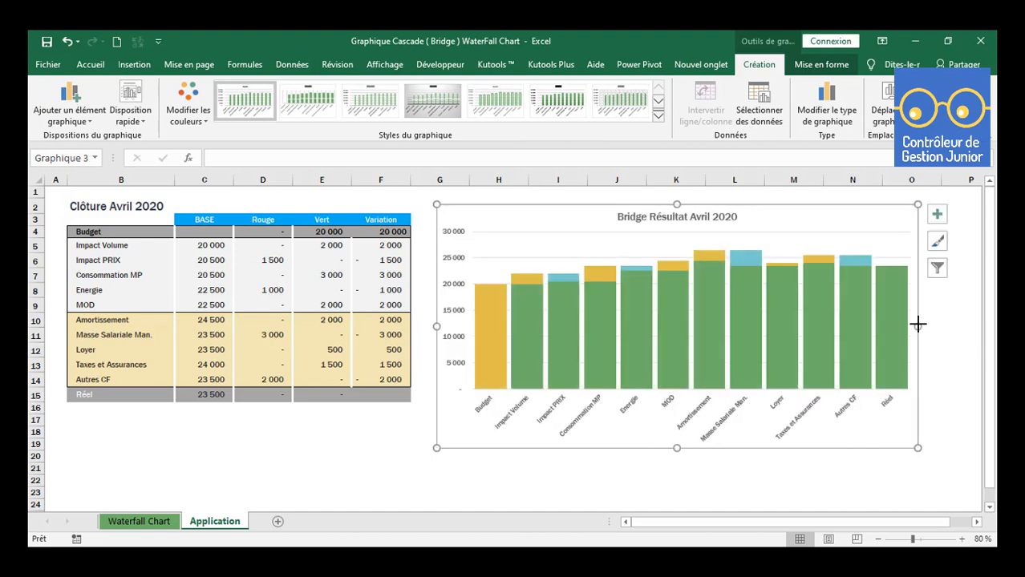
Fill the Vert series columns with the standard green color
left_click(524, 280)
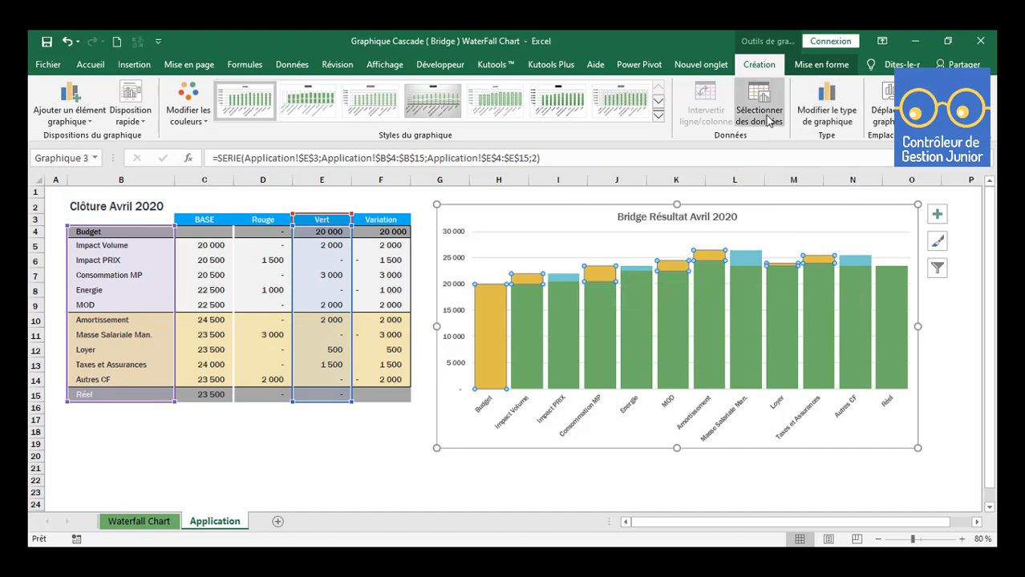
left_click(917, 299)
left_click(522, 280)
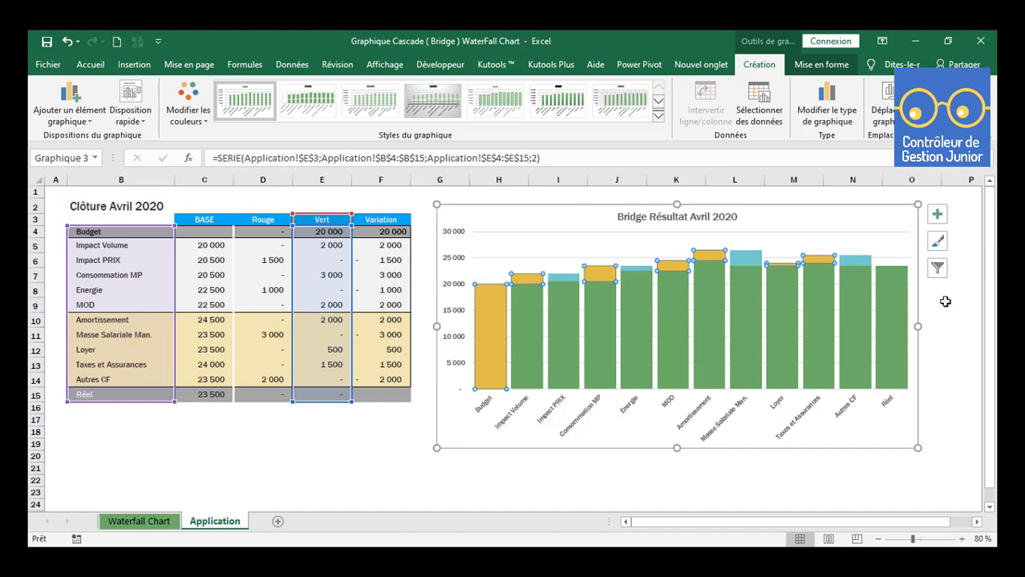
left_click(907, 207)
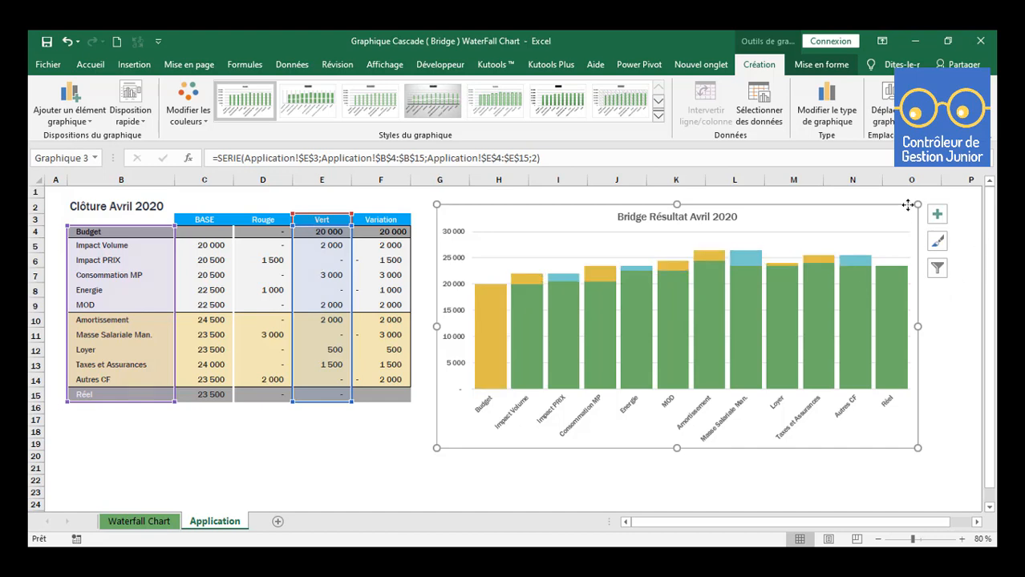
left_click(810, 64)
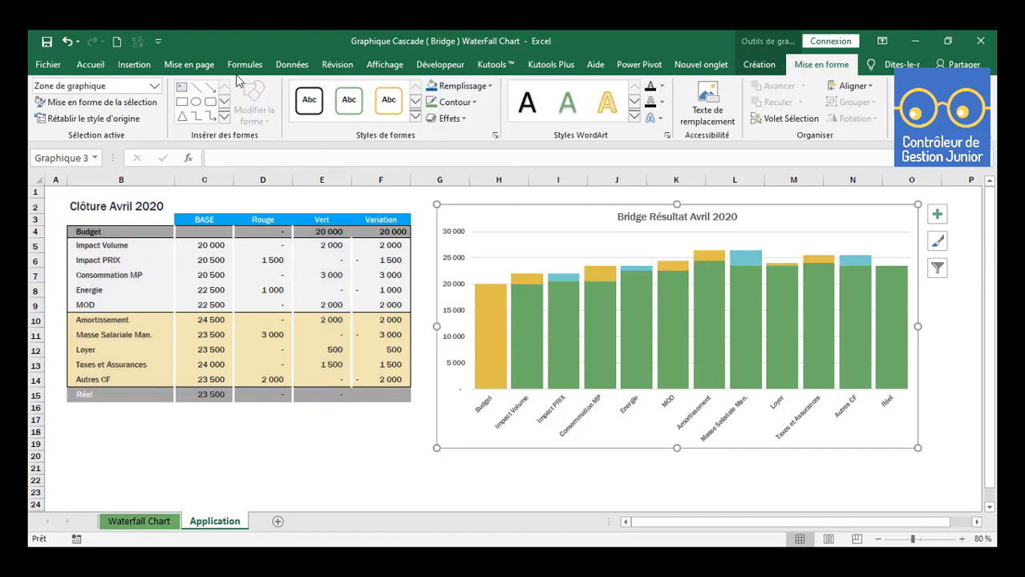
left_click(154, 86)
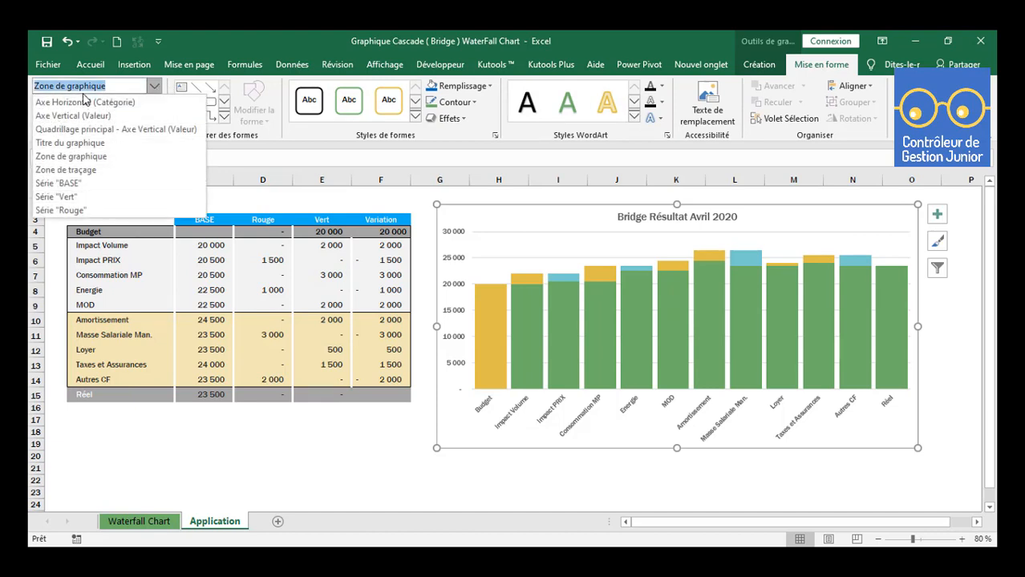
left_click(70, 196)
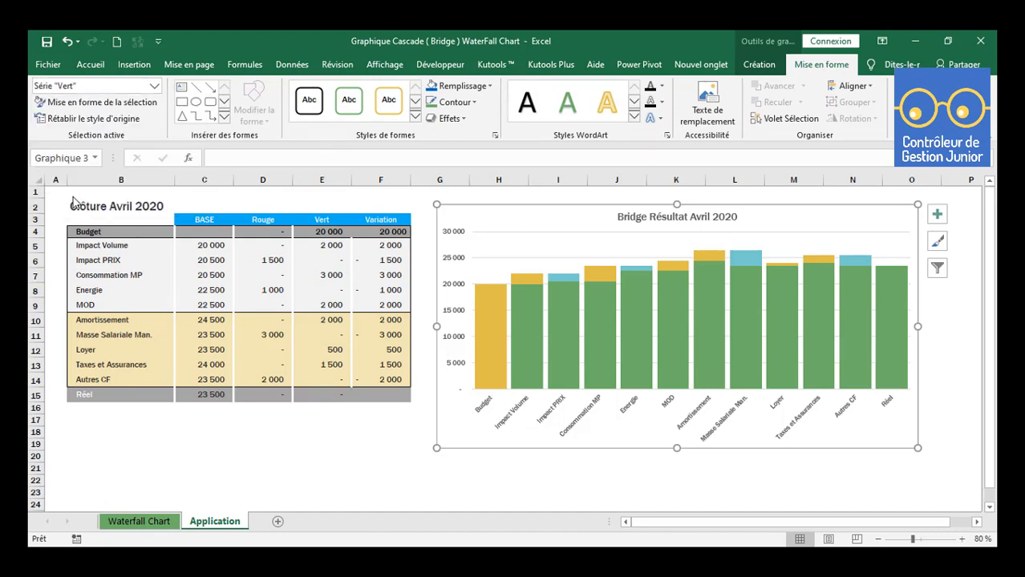
left_click(461, 86)
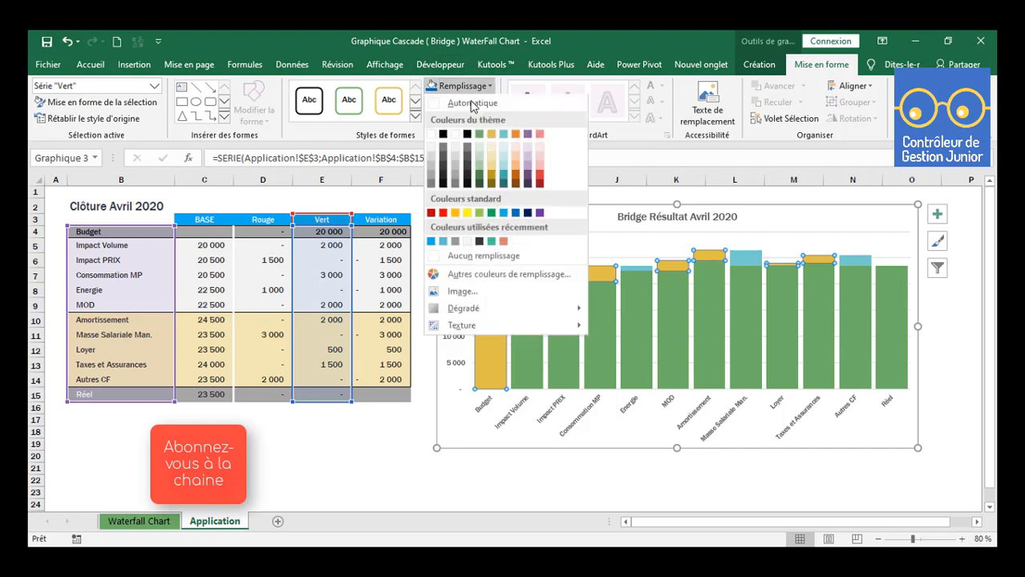
left_click(491, 214)
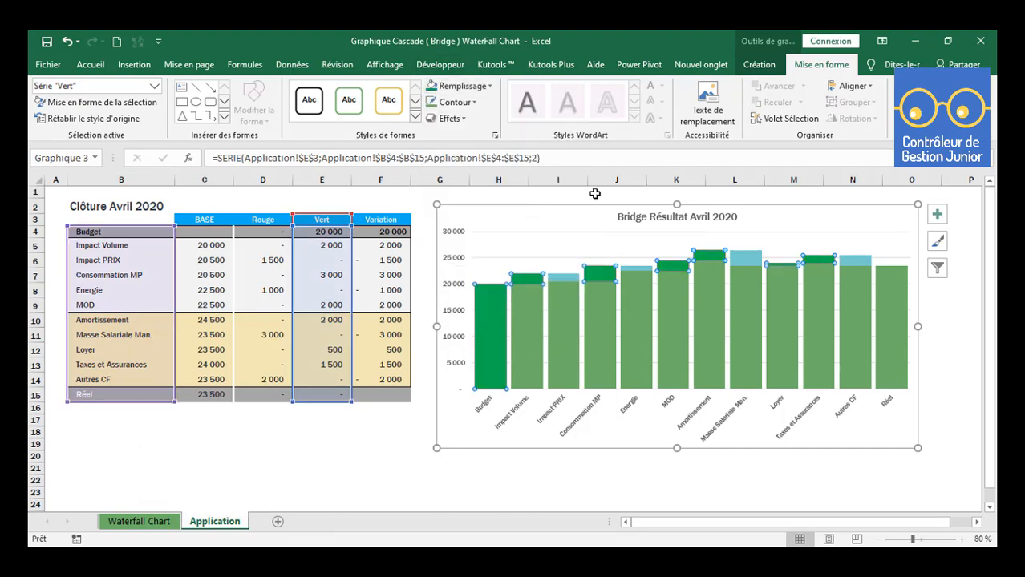
left_click(454, 88)
key("Escape")
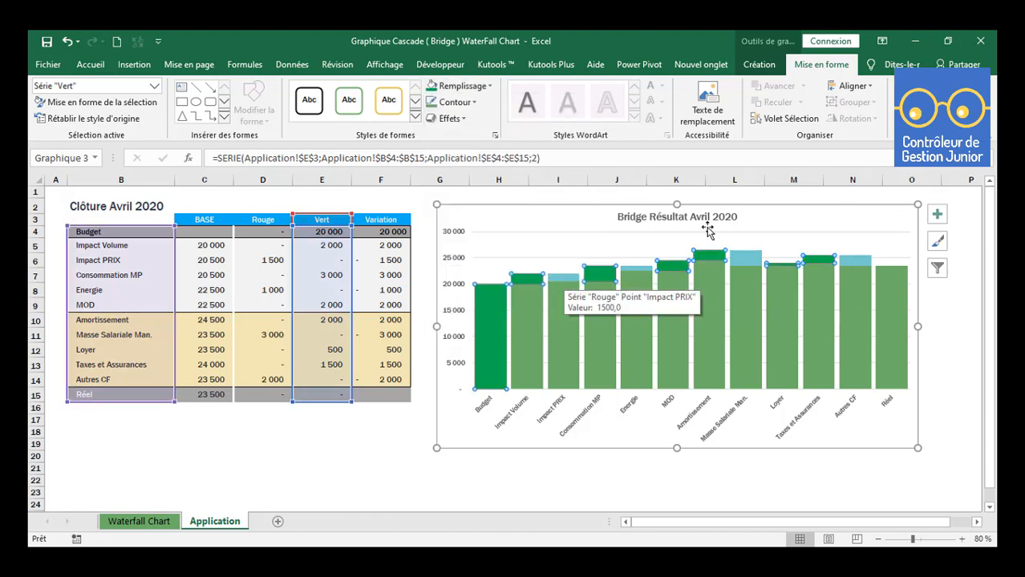
Fill the Rouge series columns with the standard red color and deselect the chart
left_click(154, 85)
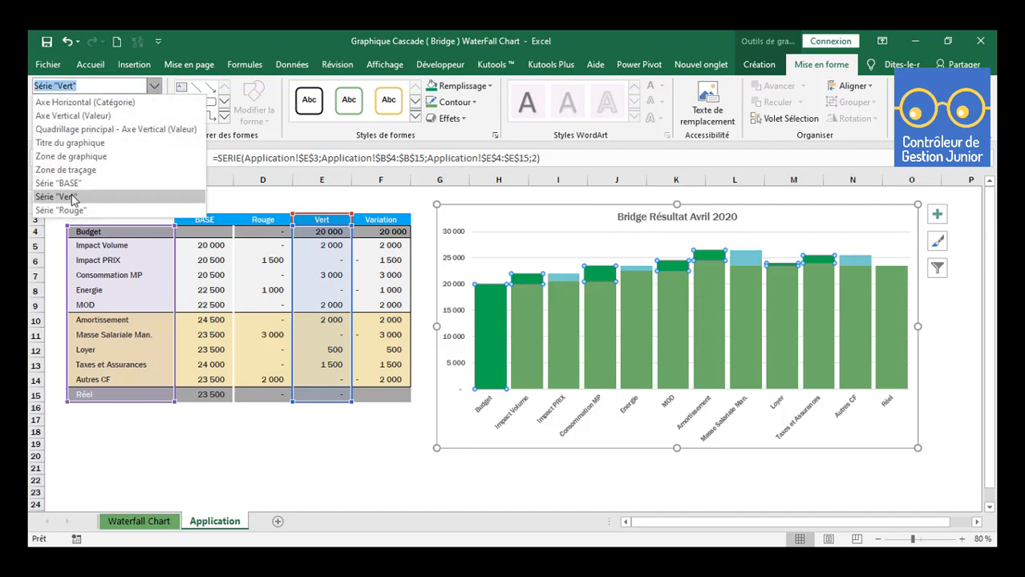
left_click(79, 211)
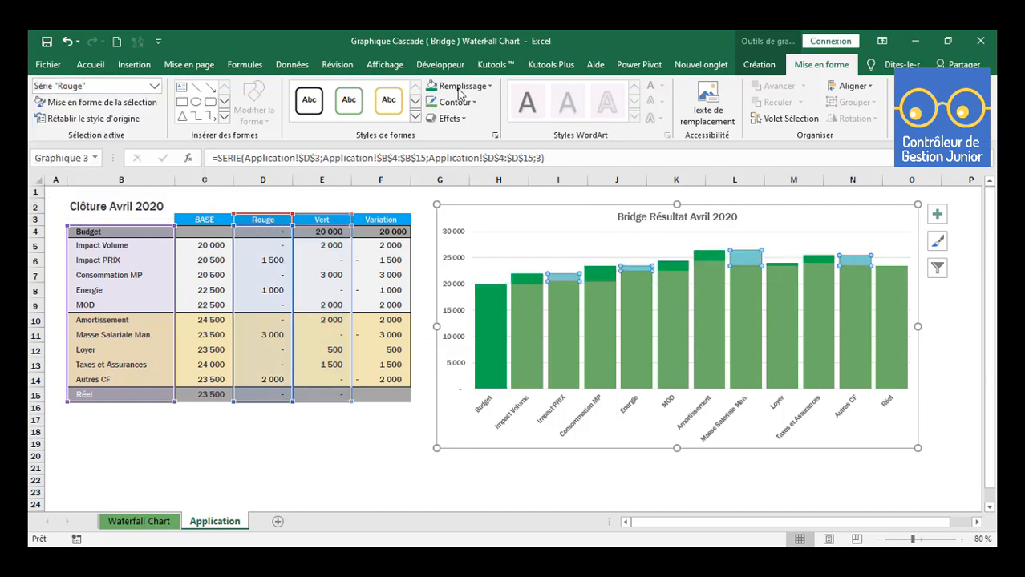
left_click(463, 86)
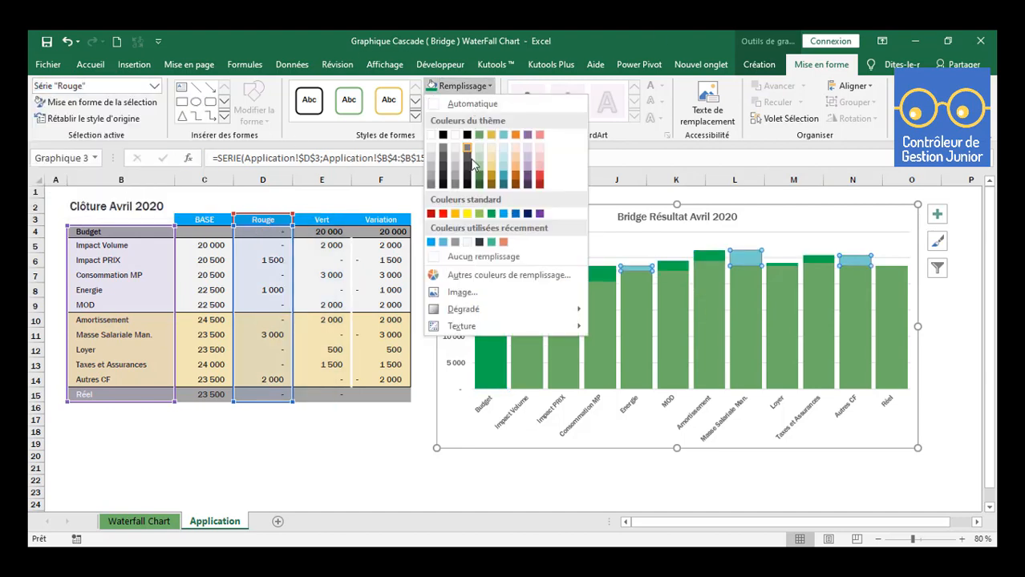
left_click(443, 213)
left_click(950, 344)
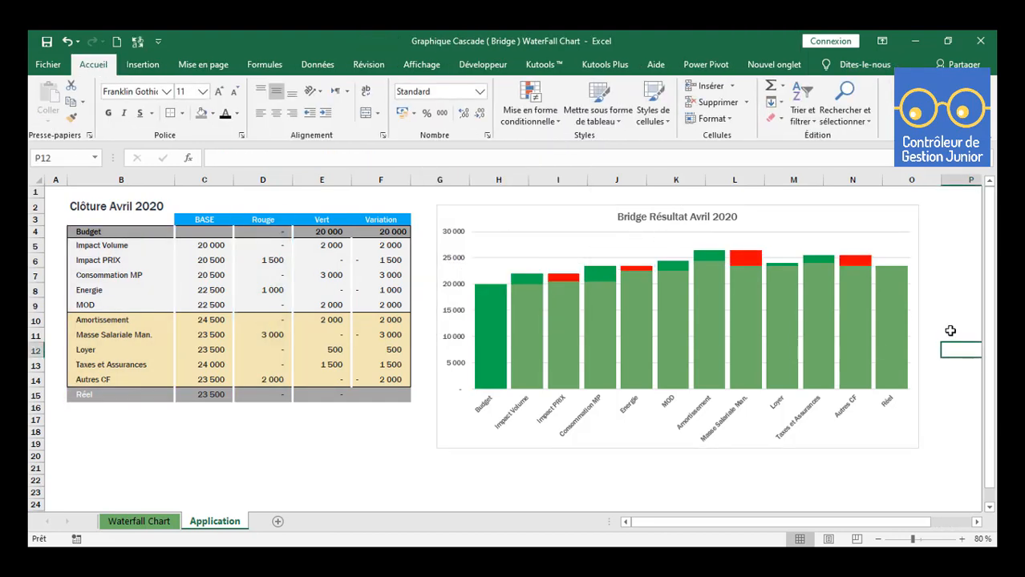
Remove the fill from the BASE series columns so they are transparent, and deselect the chart
left_click(854, 345)
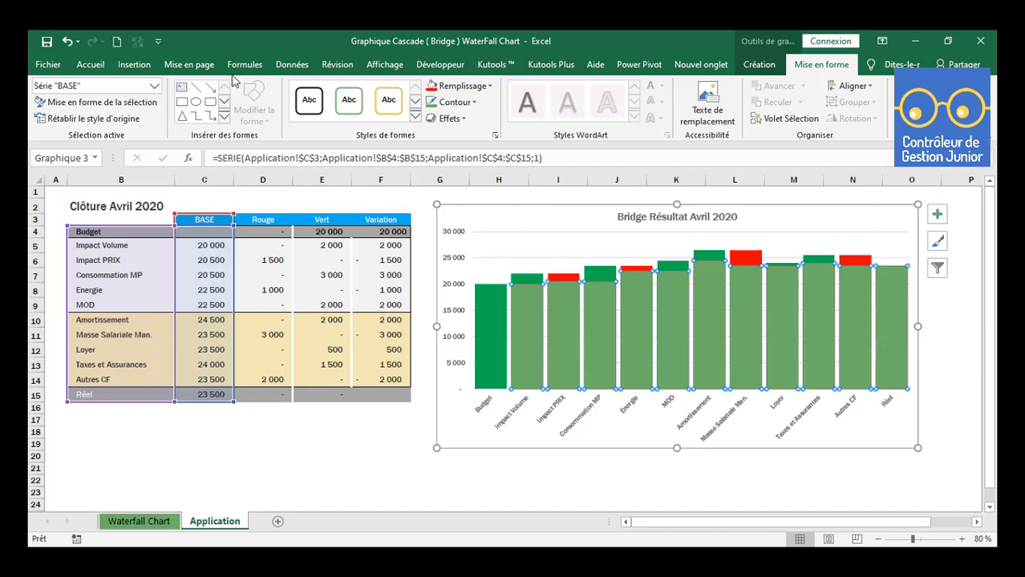
left_click(154, 86)
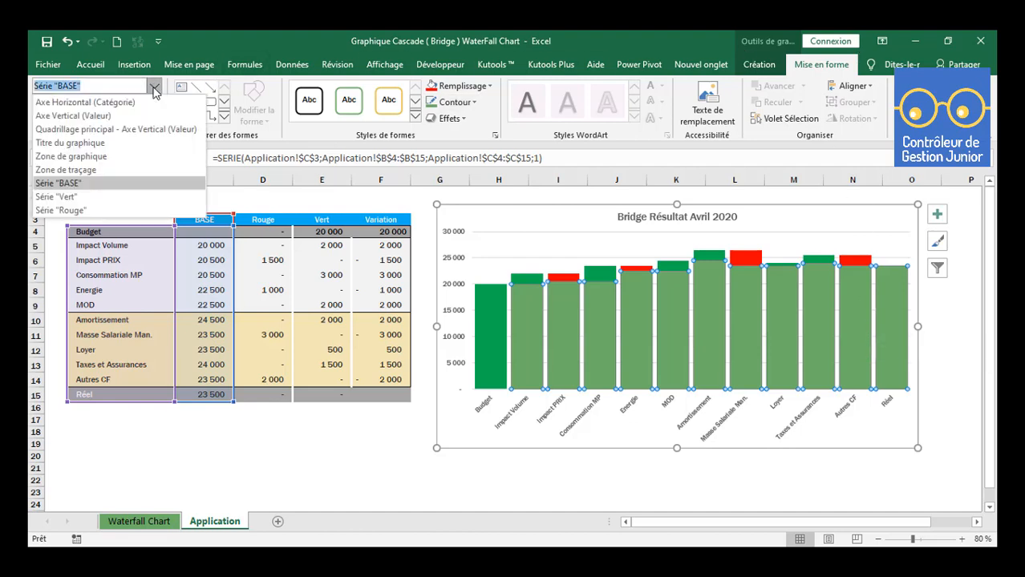
left_click(154, 85)
left_click(461, 85)
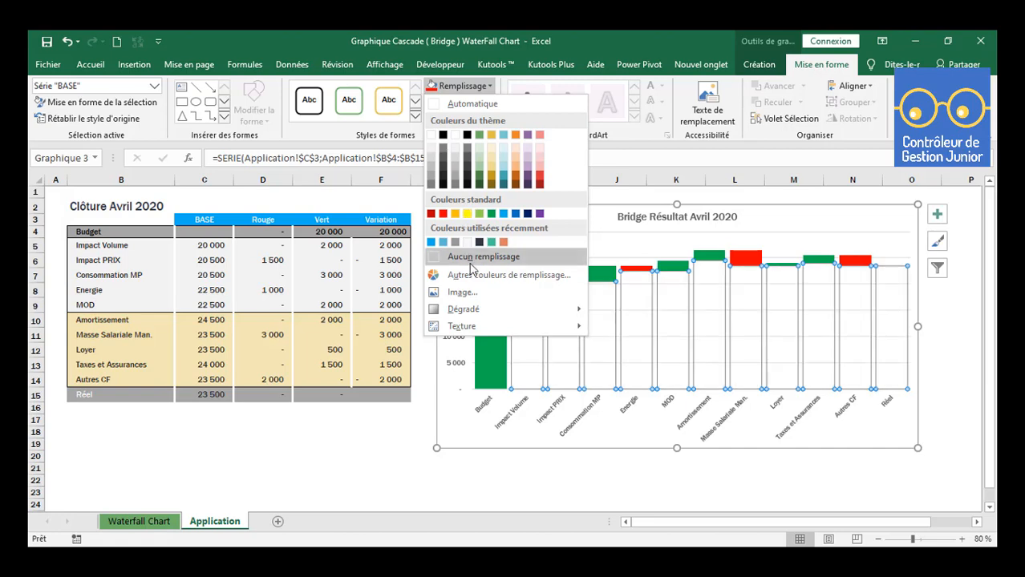
left_click(474, 259)
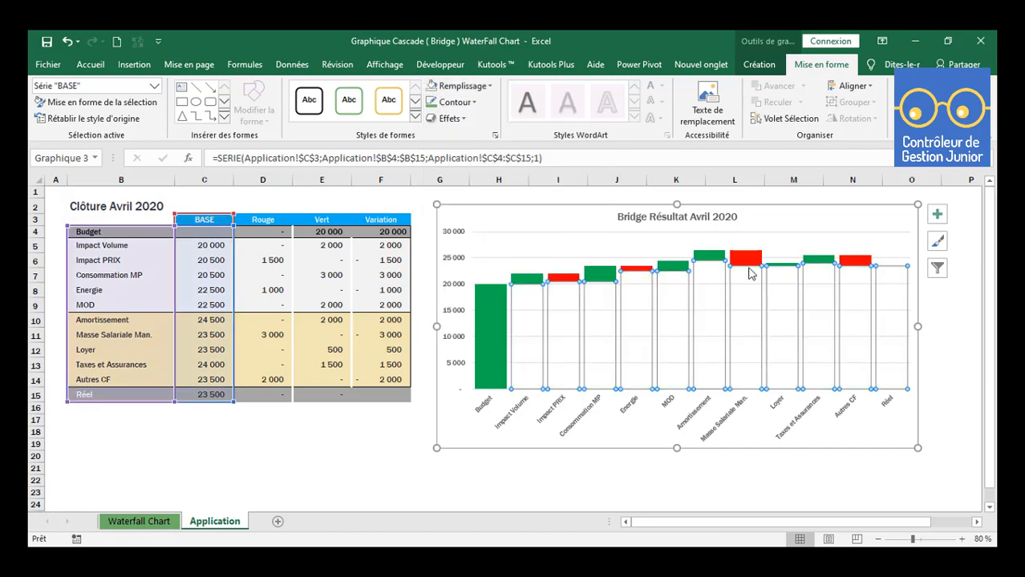
left_click(961, 343)
Fill only the Réel column of the BASE series with the standard blue color
left_click(896, 321)
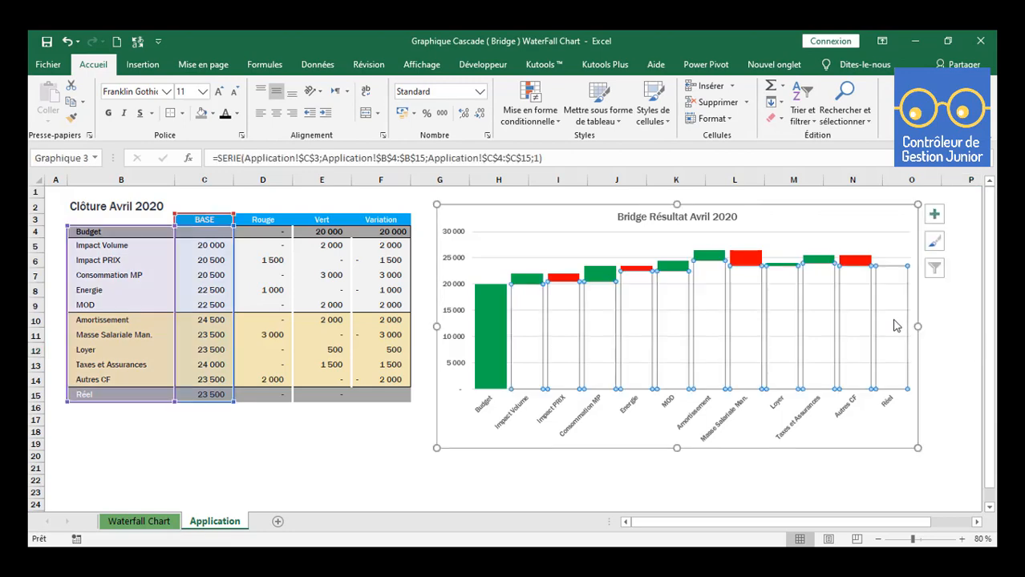
left_click(898, 308)
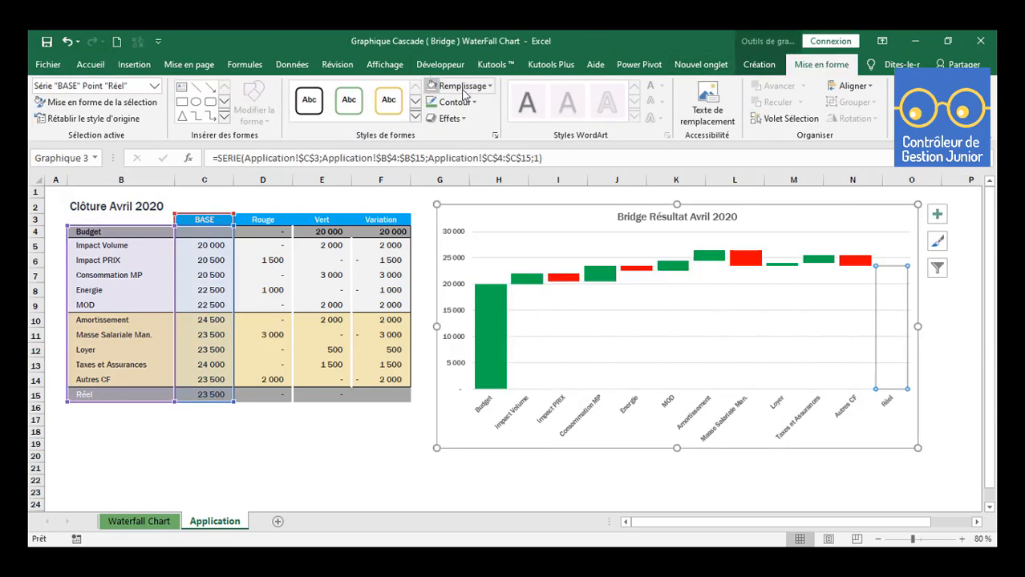
left_click(458, 86)
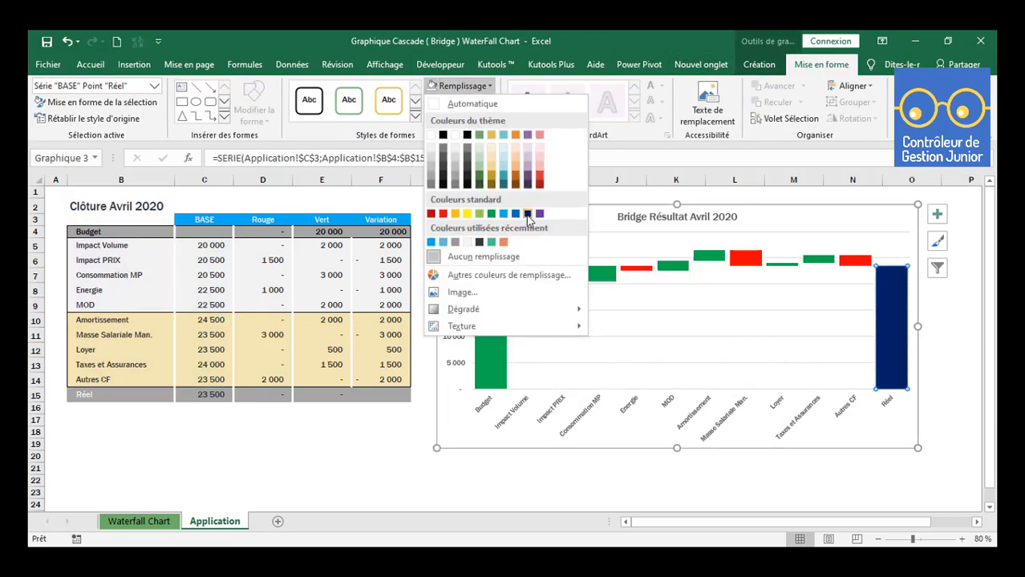
key("Escape")
Fill only the Budget column of the Vert series with the standard blue color and deselect the chart
left_click(493, 325)
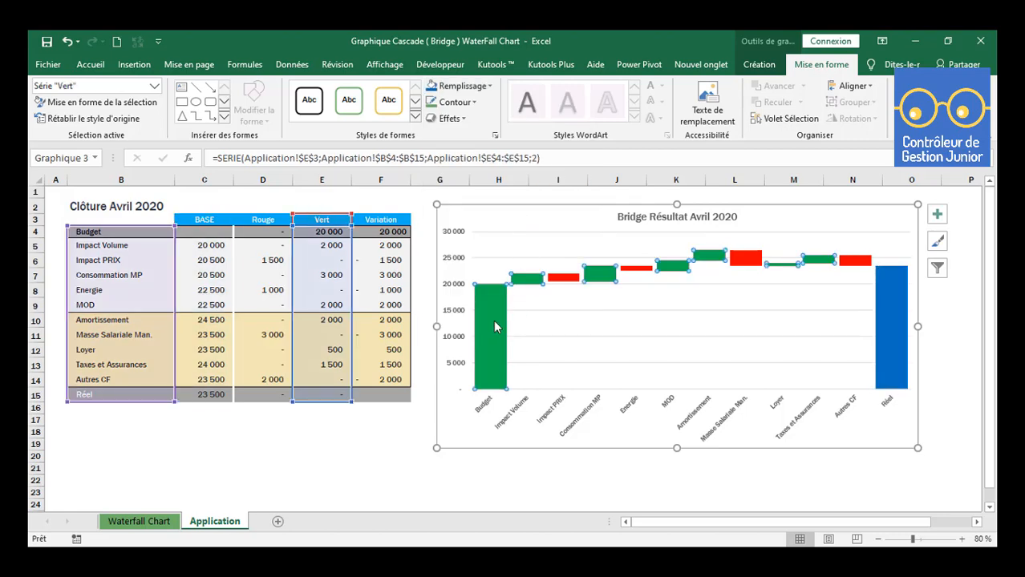
left_click(485, 354)
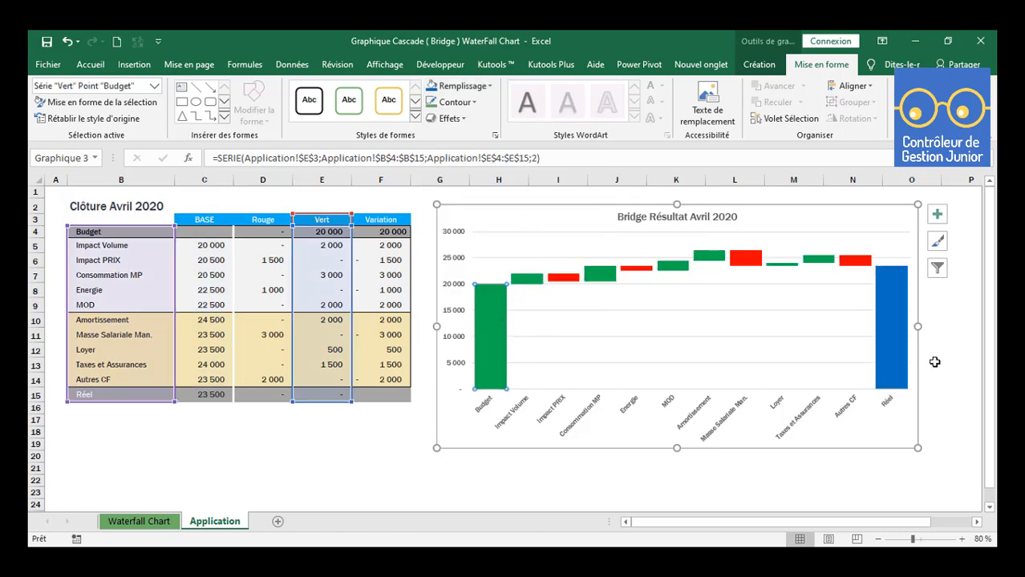
left_click(934, 361)
left_click(491, 327)
left_click(491, 323)
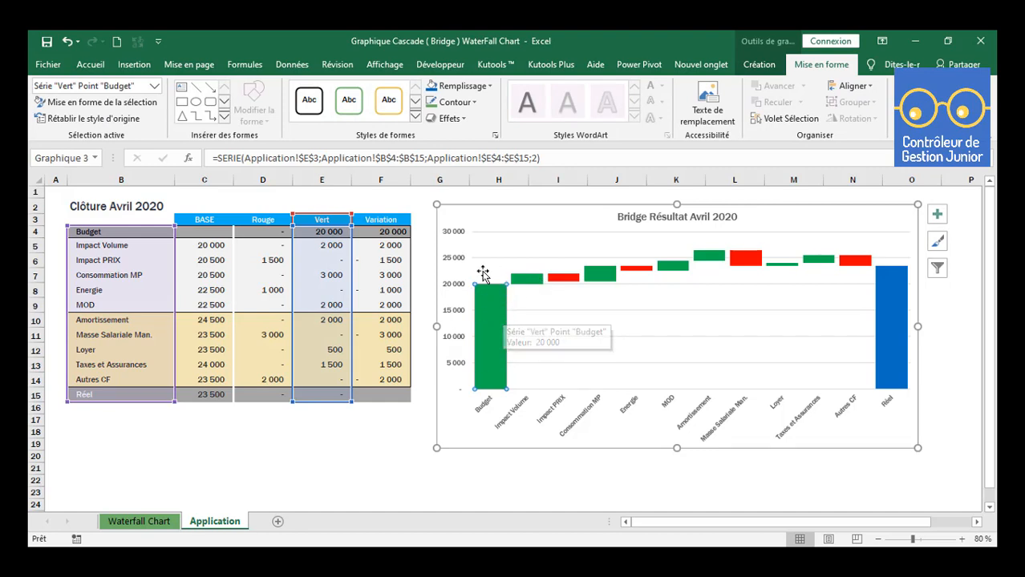
left_click(380, 431)
left_click(486, 353)
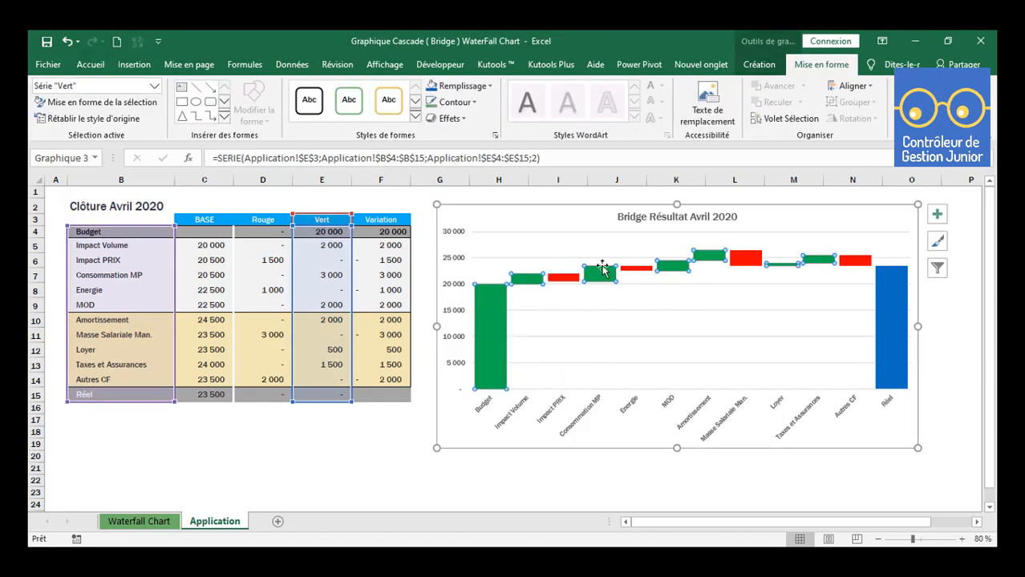
left_click(485, 340)
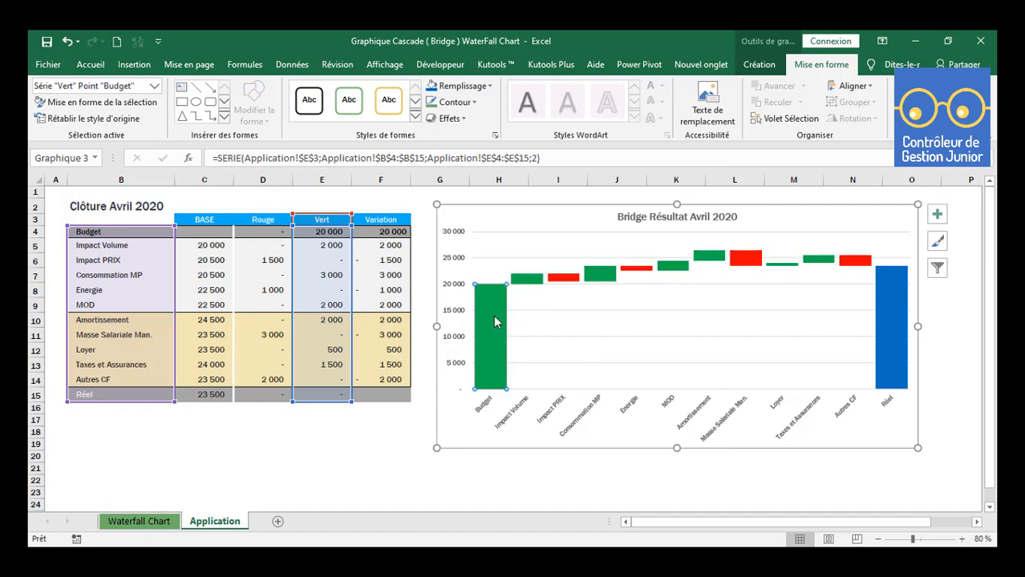
left_click(461, 86)
left_click(515, 214)
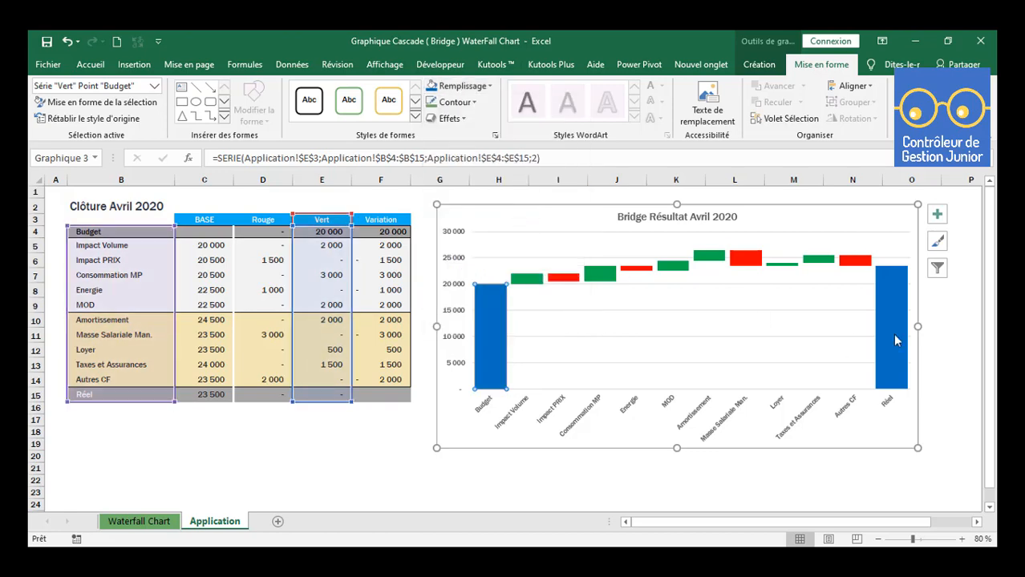
left_click(952, 333)
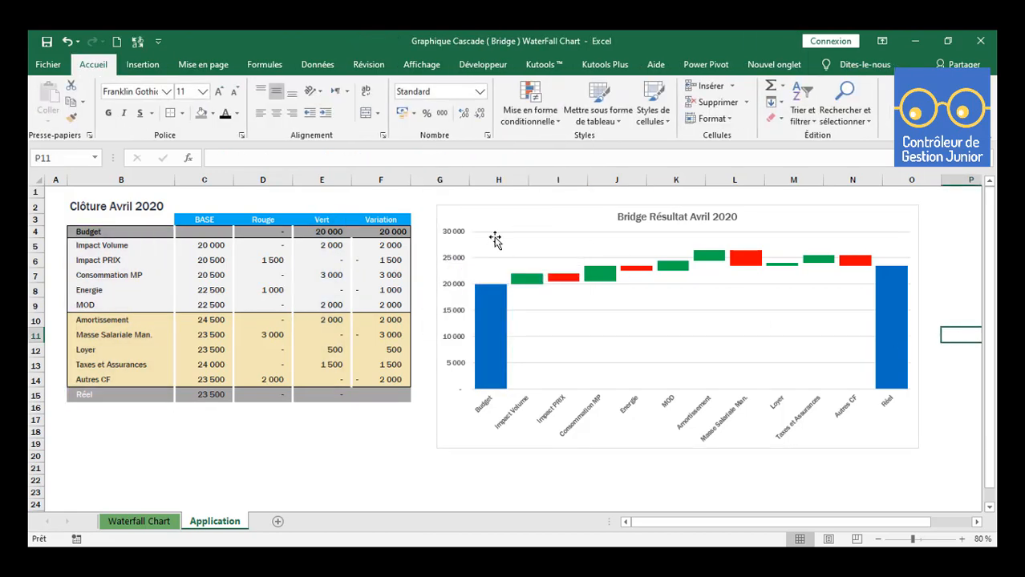
Add data labels to the Vert series columns
left_click(526, 281)
mouse_move(525, 285)
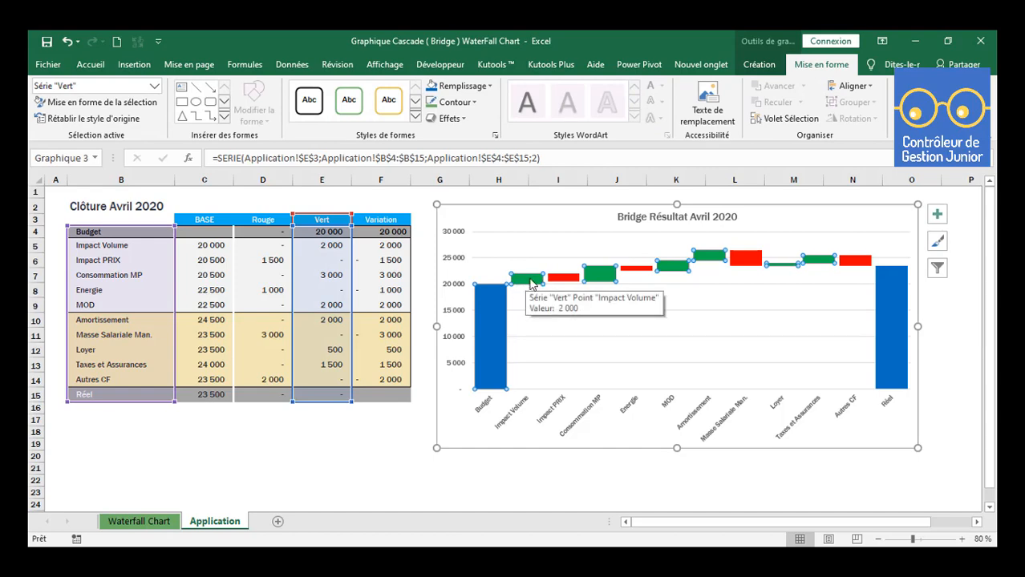
left_click(959, 330)
left_click(534, 277)
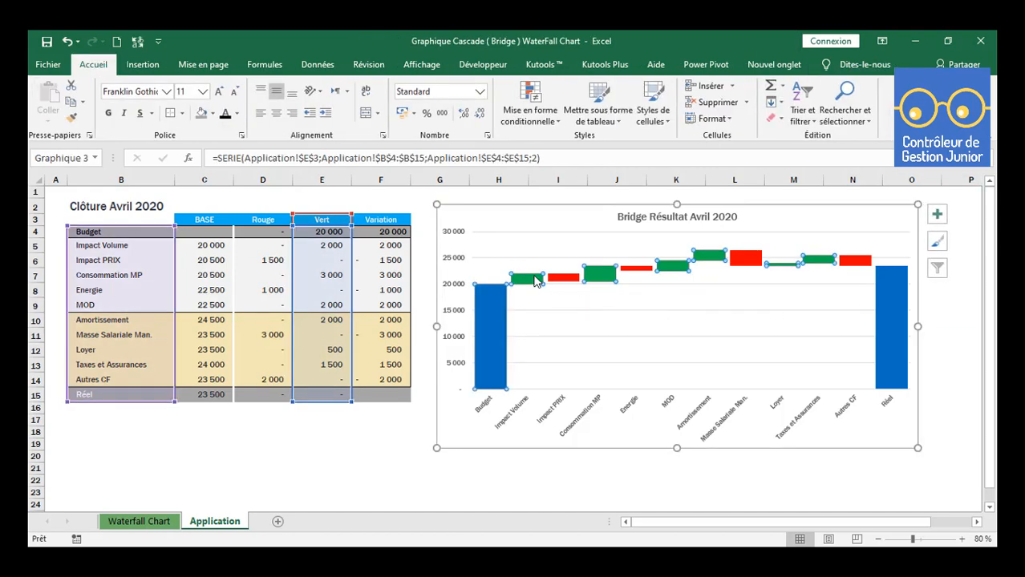
right_click(535, 281)
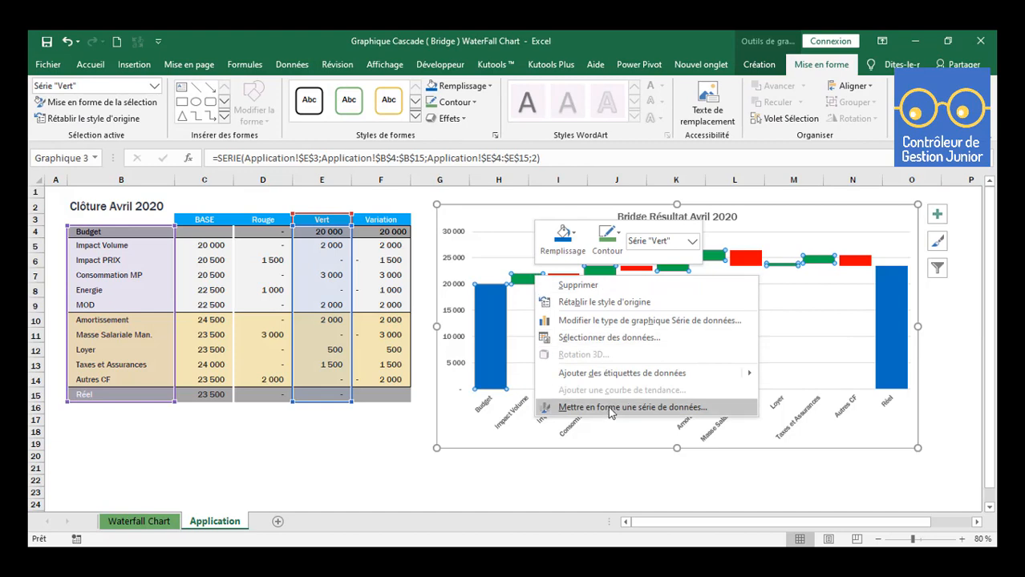
left_click(607, 378)
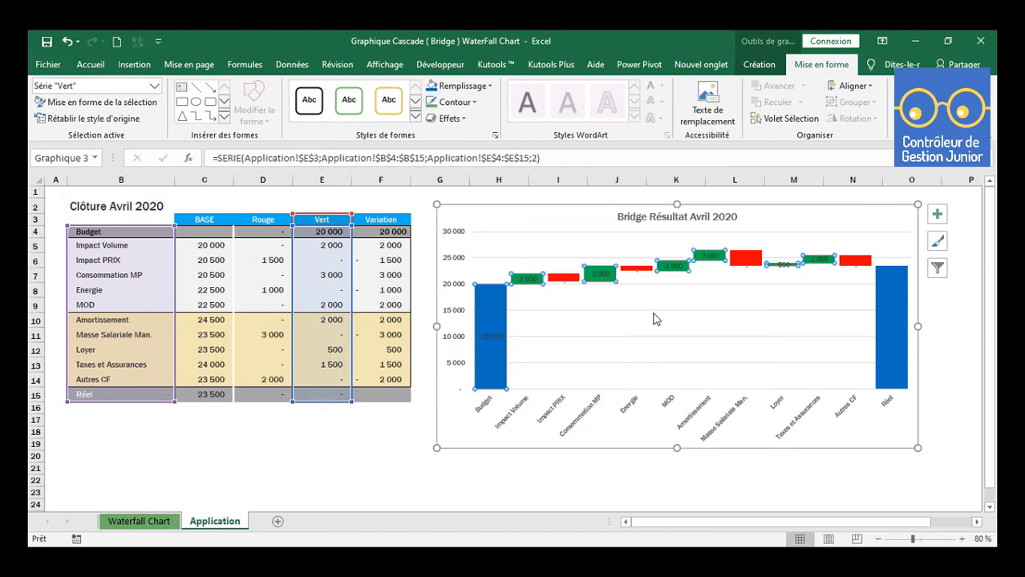
Add data labels to the Rouge series columns
left_click(491, 337)
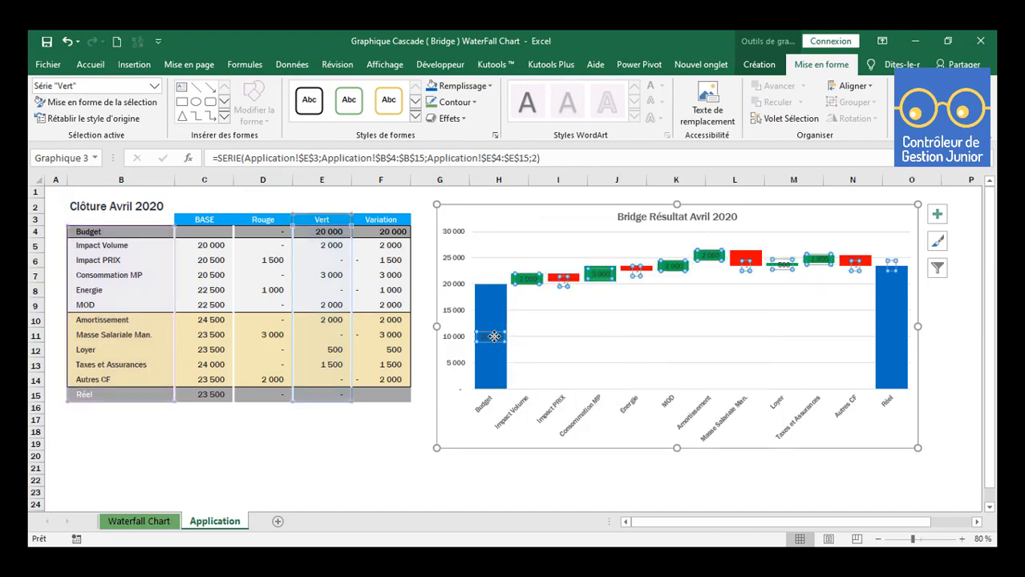
left_click(896, 325)
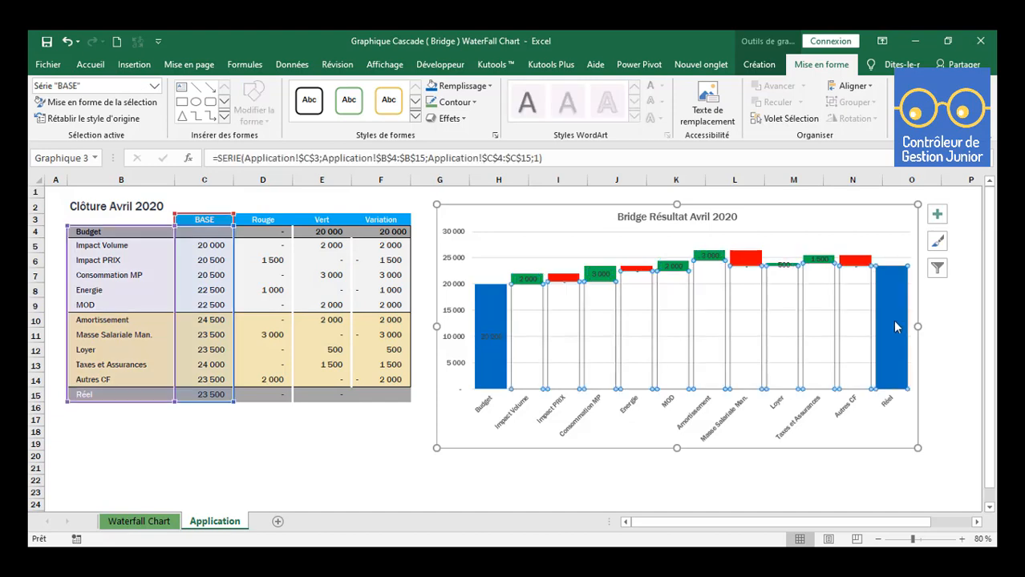
right_click(896, 326)
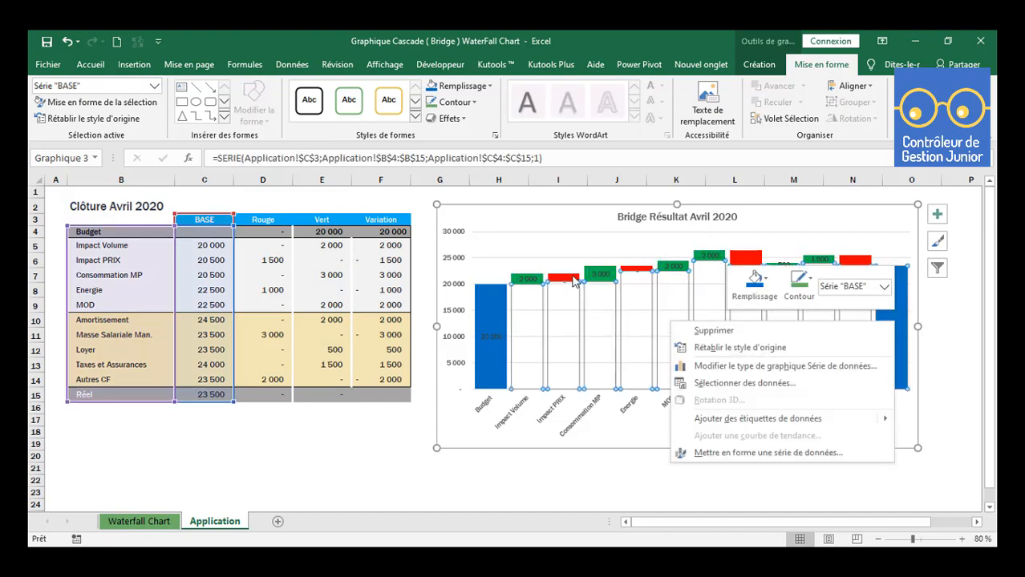
left_click(573, 285)
left_click(573, 279)
right_click(573, 279)
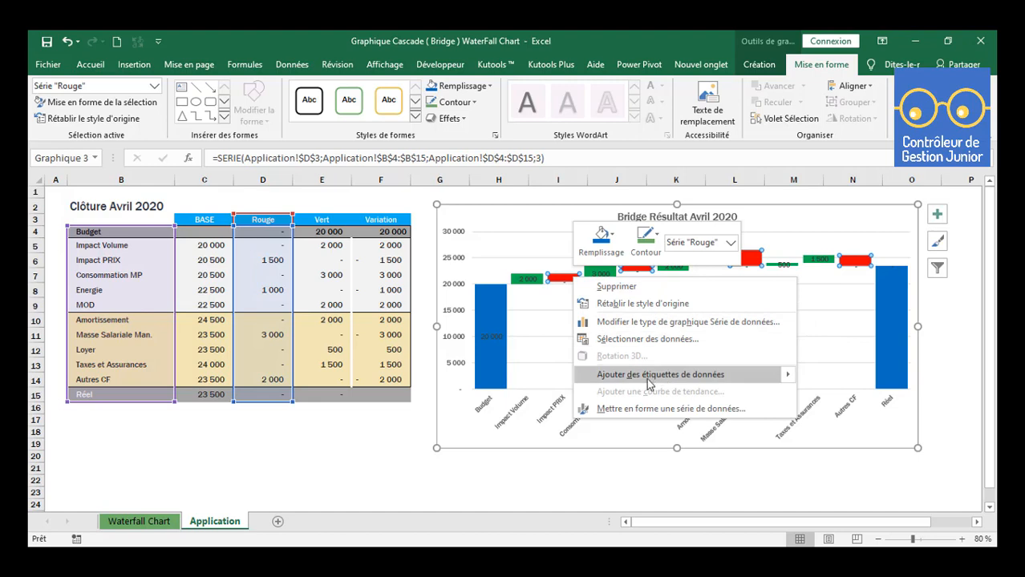
left_click(650, 372)
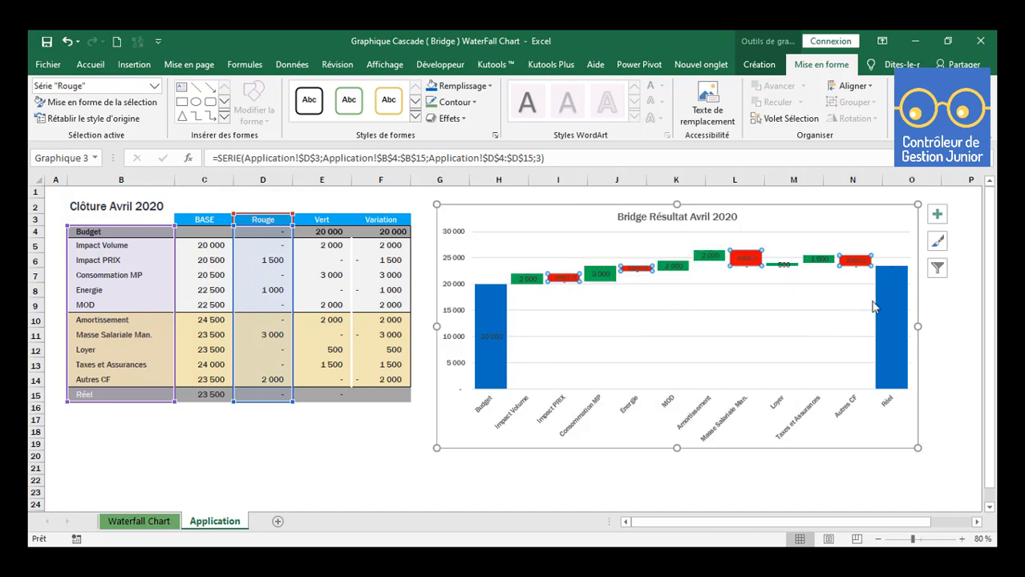
Try adding data labels to the whole BASE series, and remove them again
left_click(893, 312)
right_click(894, 314)
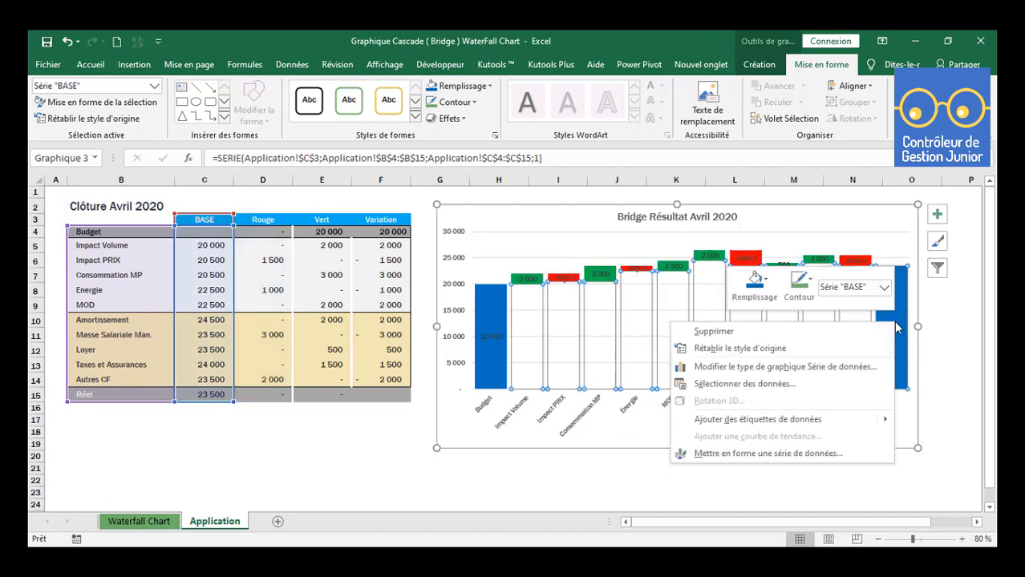
left_click(741, 421)
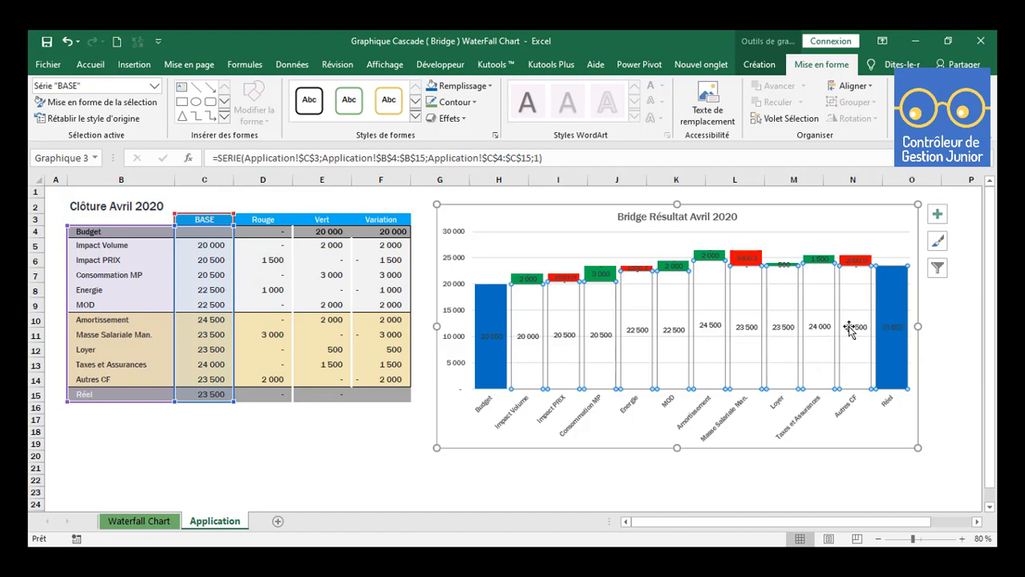
left_click(849, 328)
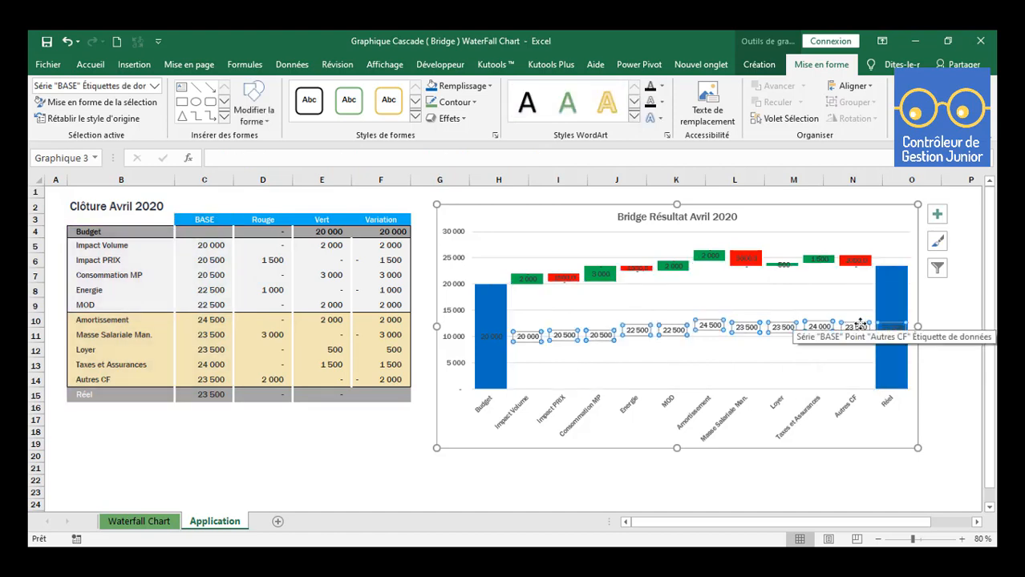
key("Delete")
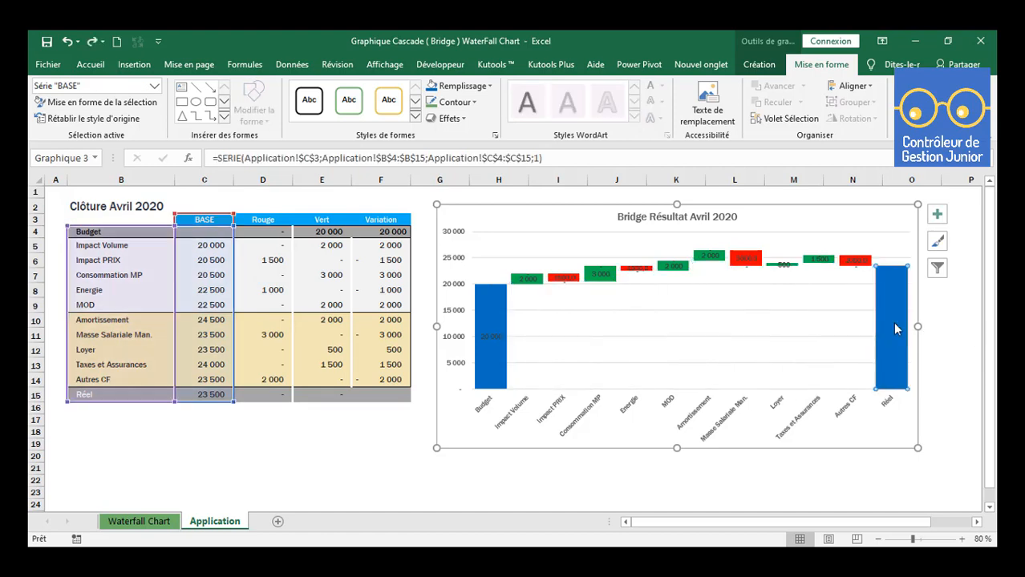
Add a data label to the Réel column of the BASE series only, and deselect the chart
left_click(893, 321)
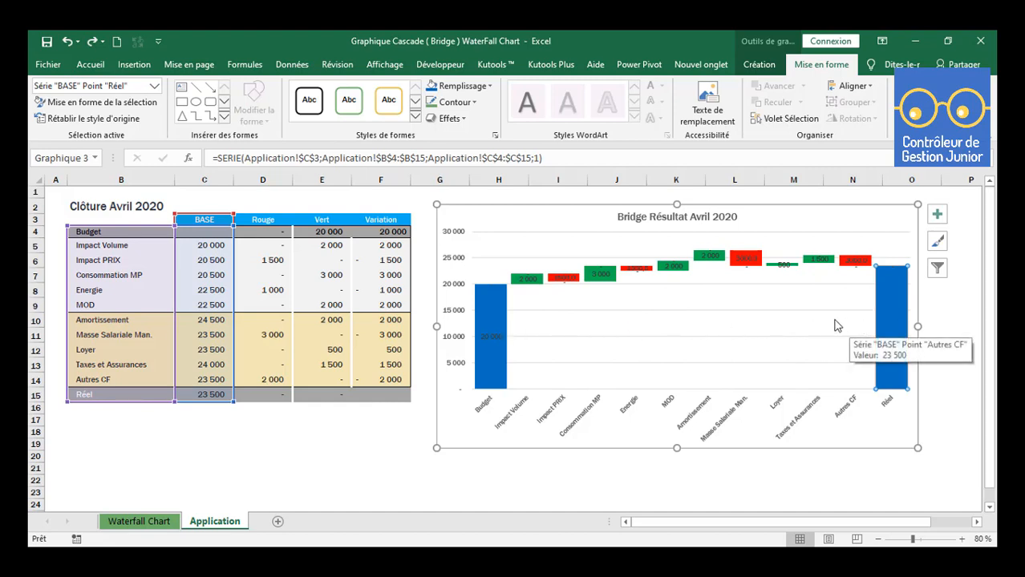
right_click(888, 326)
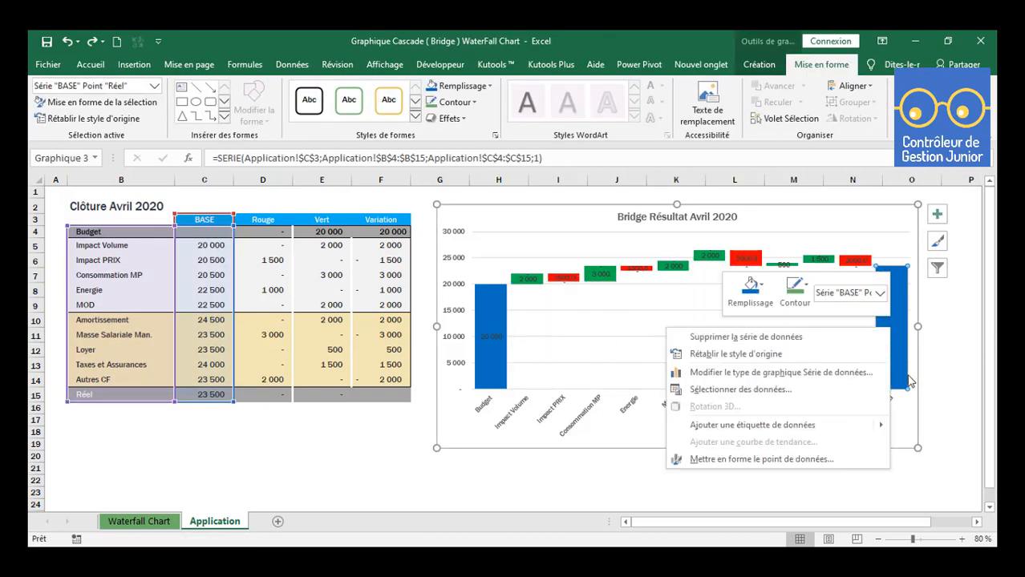
left_click(804, 425)
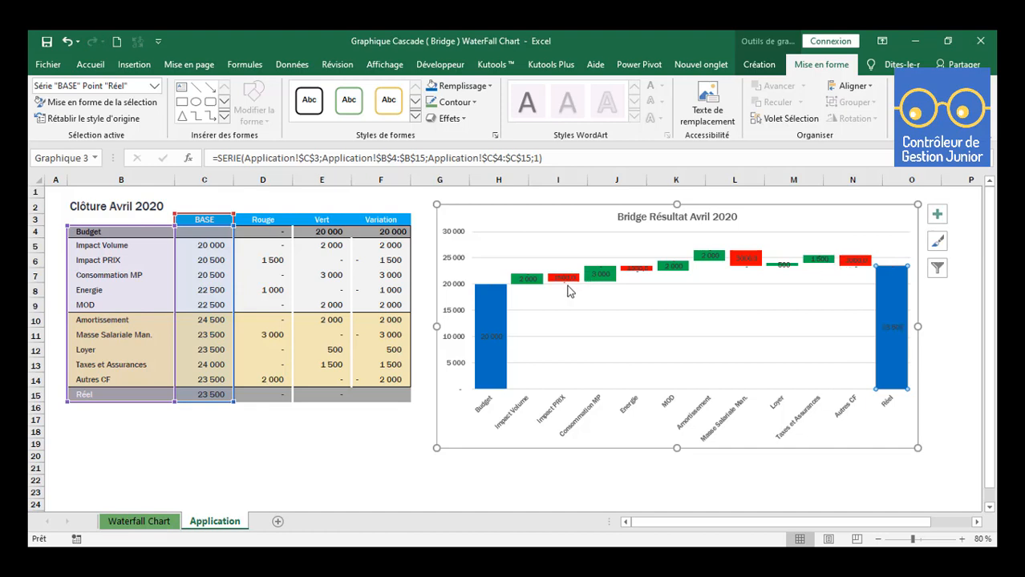
left_click(529, 275)
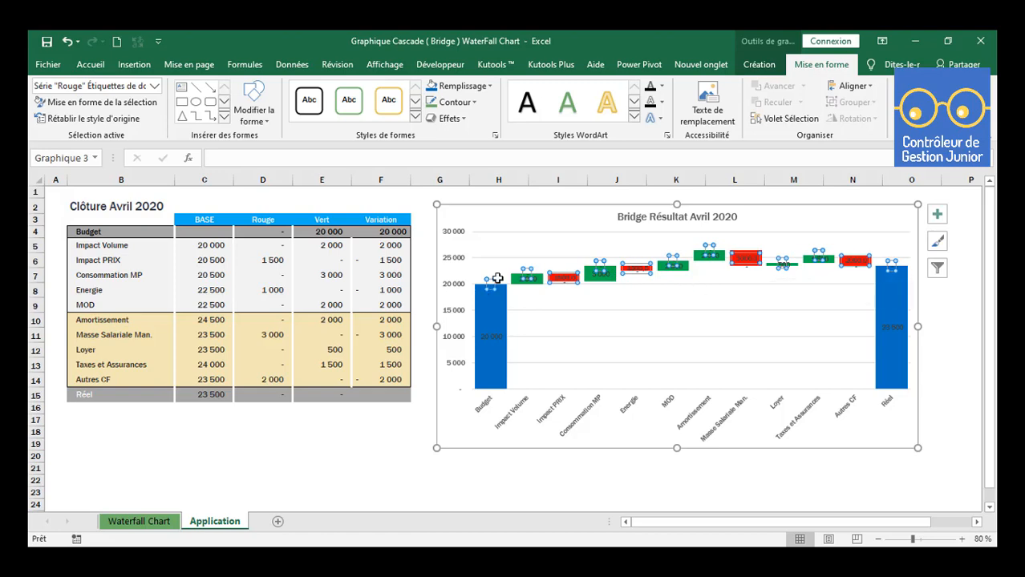
left_click(963, 301)
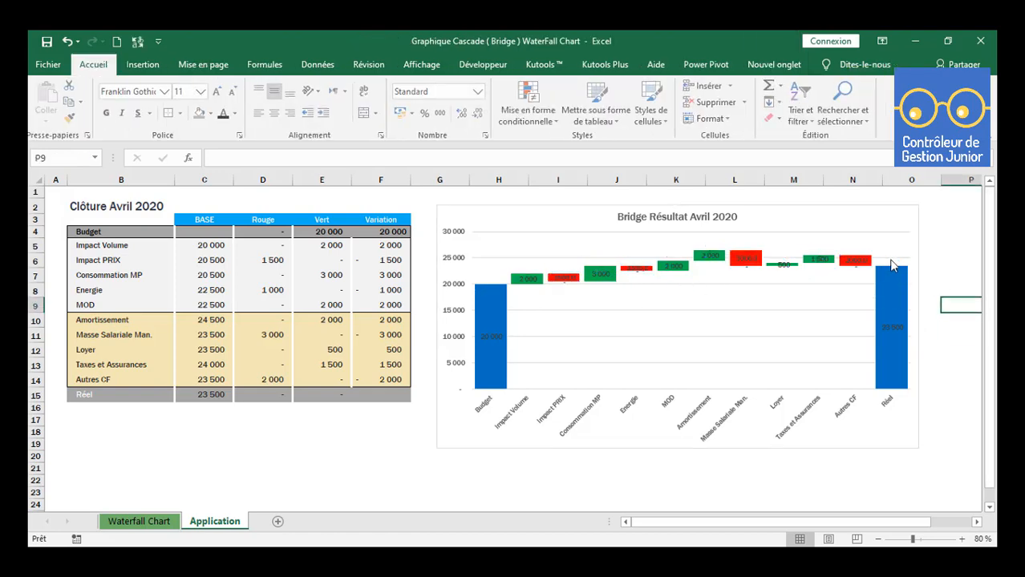
Delete the zero-value data labels of the Rouge and Vert series on the Réel column
left_click(890, 261)
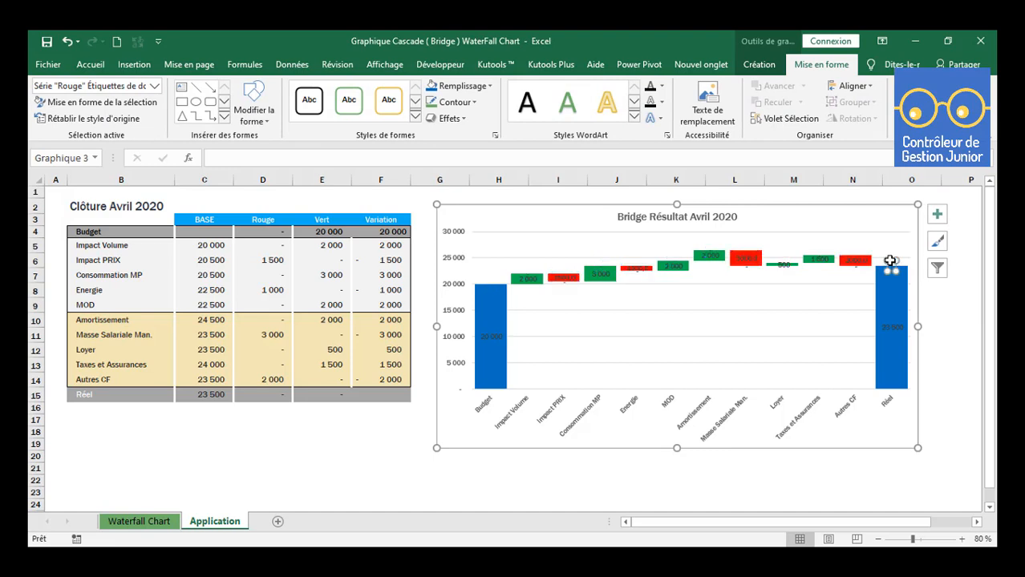
left_click(908, 263)
left_click(914, 277)
left_click(857, 273)
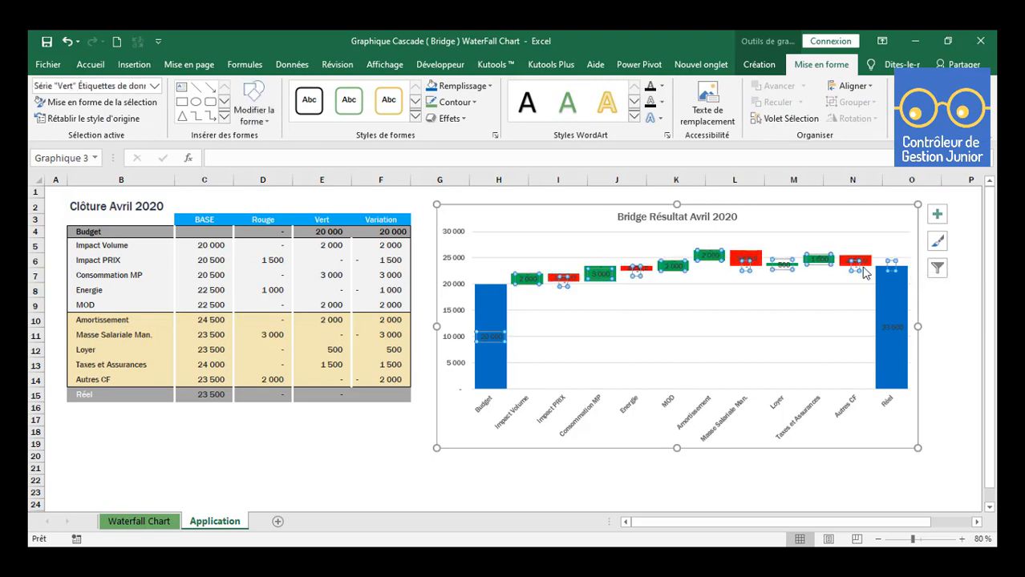
key("Delete")
key("ctrl+z")
left_click(897, 267)
Delete the zero-value Vert data label on the Masse Salariale Man. column
left_click(855, 262)
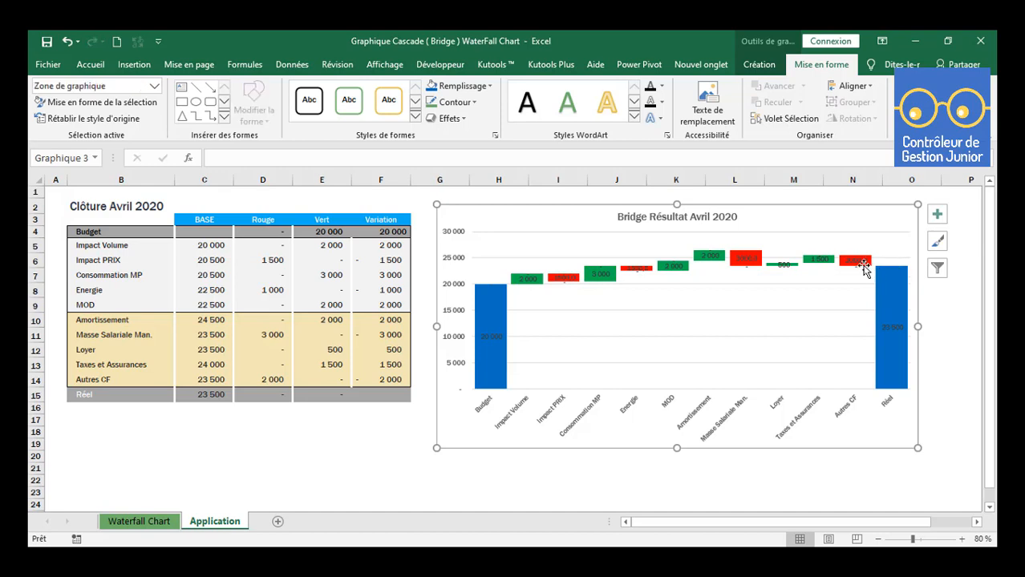
left_click(855, 261)
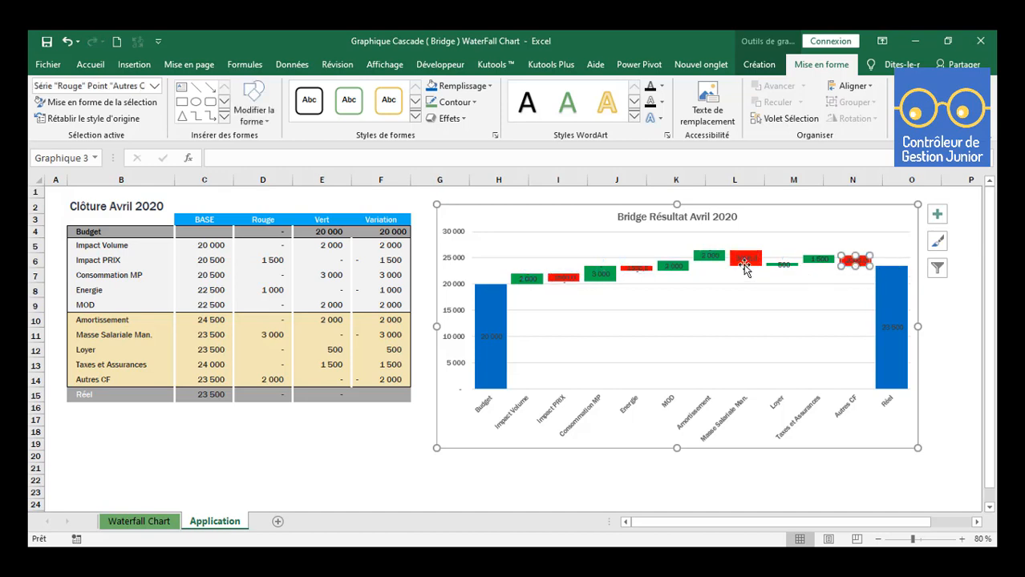
left_click(747, 266)
left_click(747, 265)
key("Delete")
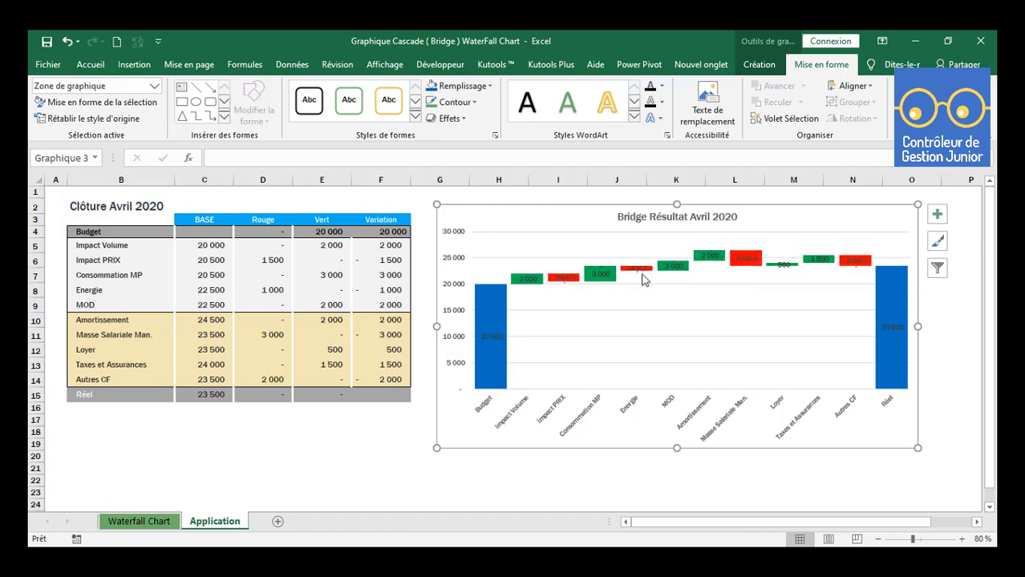
left_click(636, 274)
left_click(638, 274)
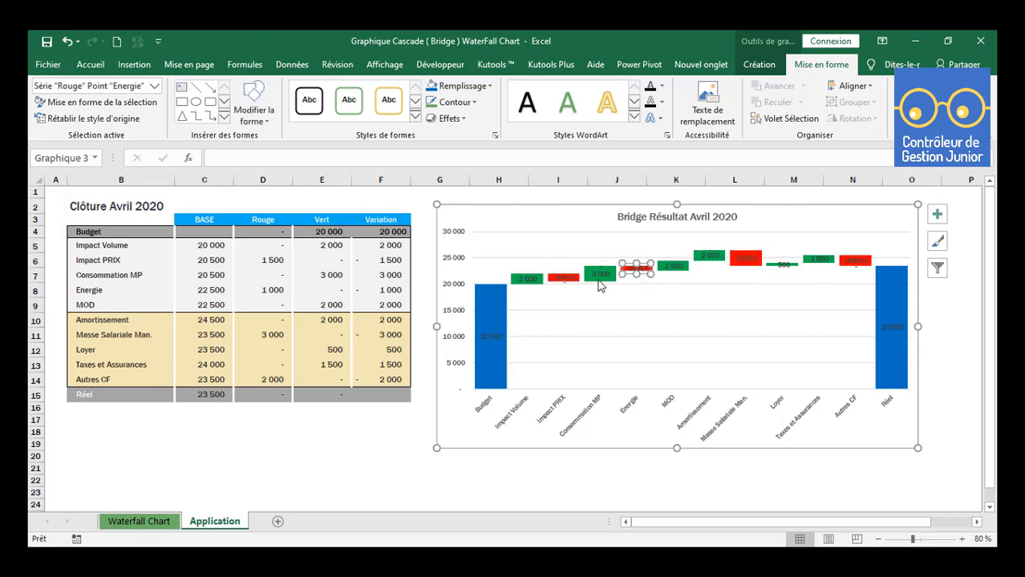
left_click(566, 279)
left_click(600, 271)
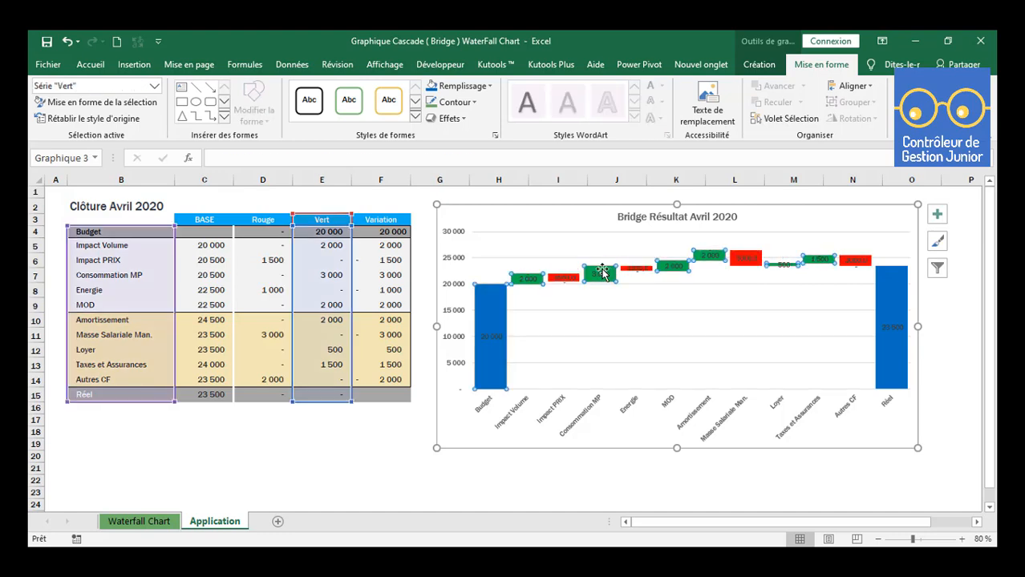
left_click(605, 273)
double_click(600, 269)
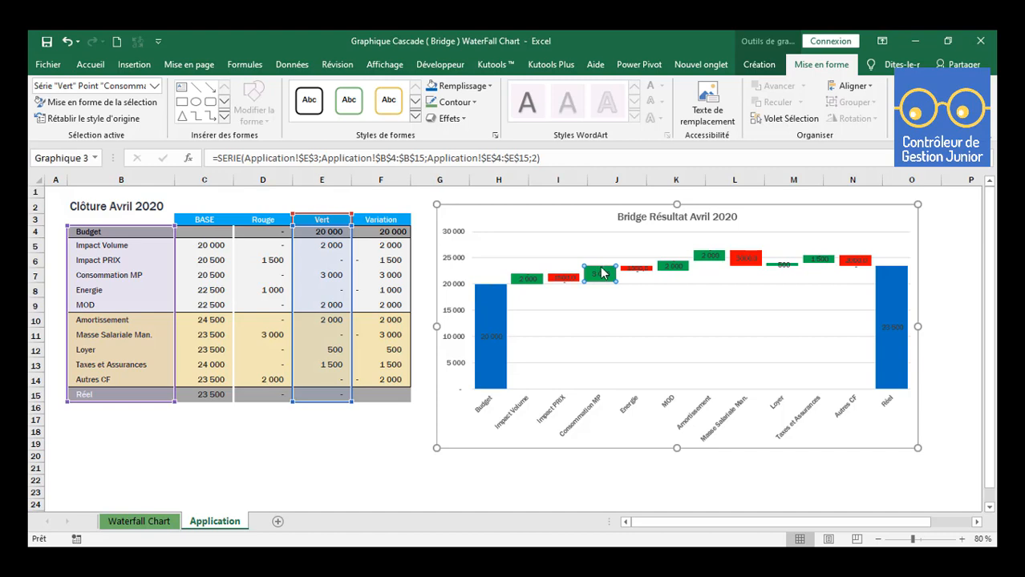
left_click(979, 191)
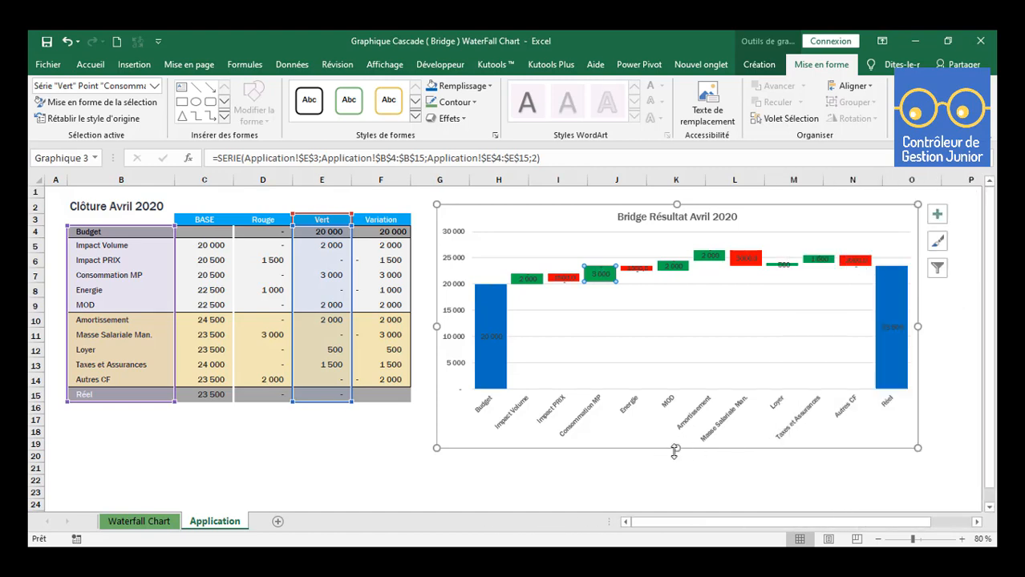
Extend the chart's height down to row 23, and delete the zero-value labels on the Autres CF and Amortissement columns
left_click_drag(674, 451, 669, 492)
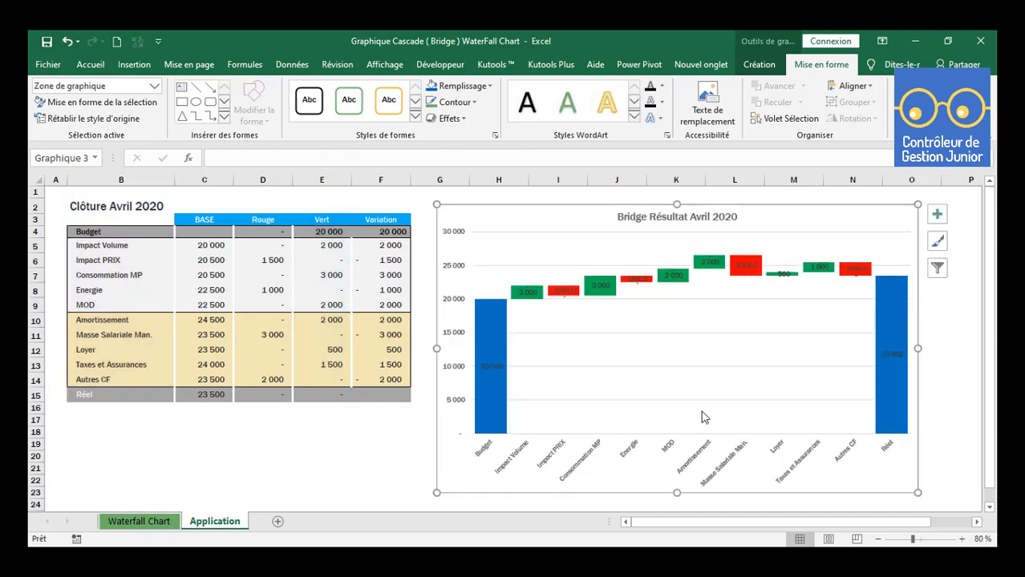
left_click(860, 273)
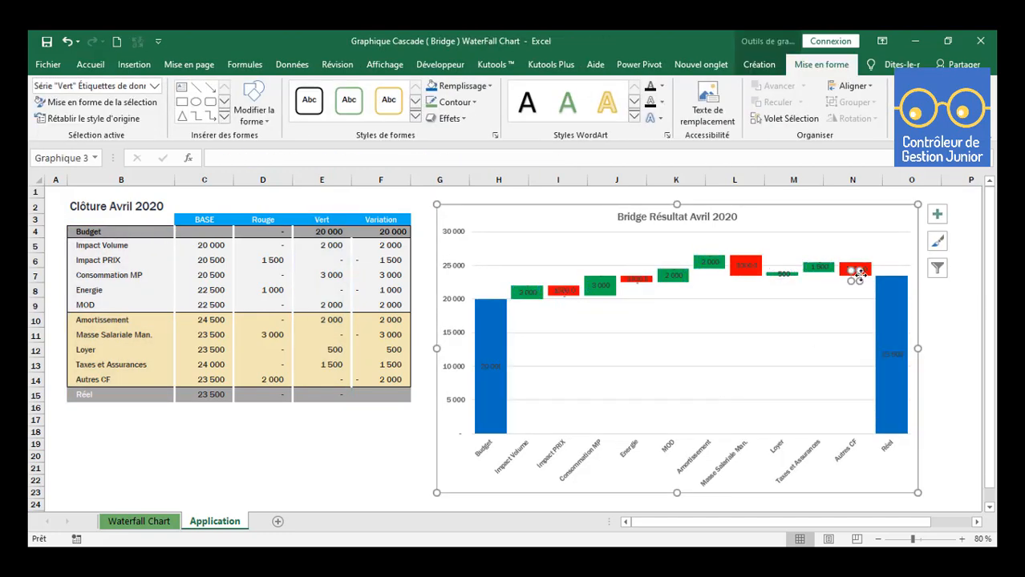
left_click(859, 274)
left_click(710, 261)
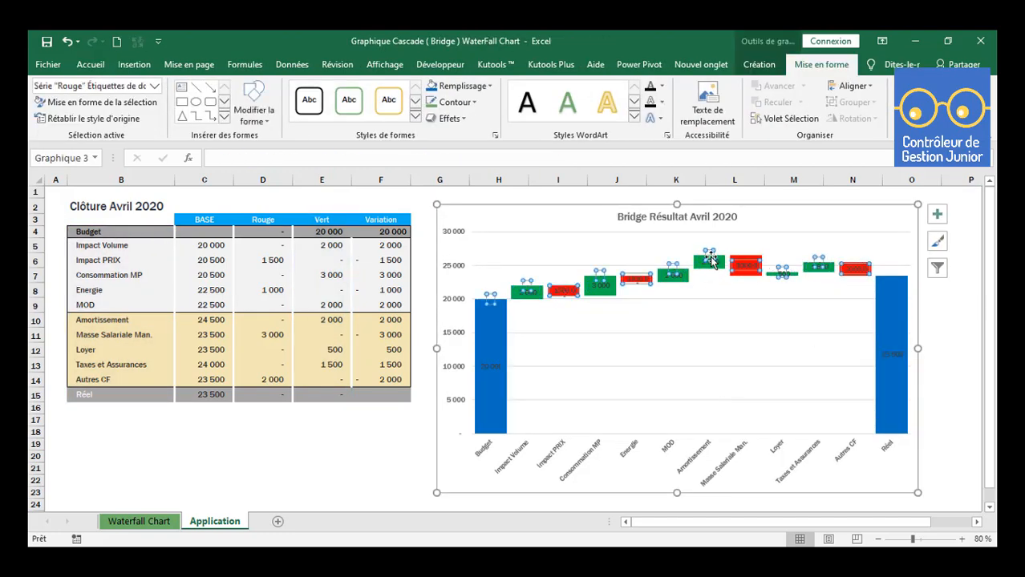
left_click(675, 272)
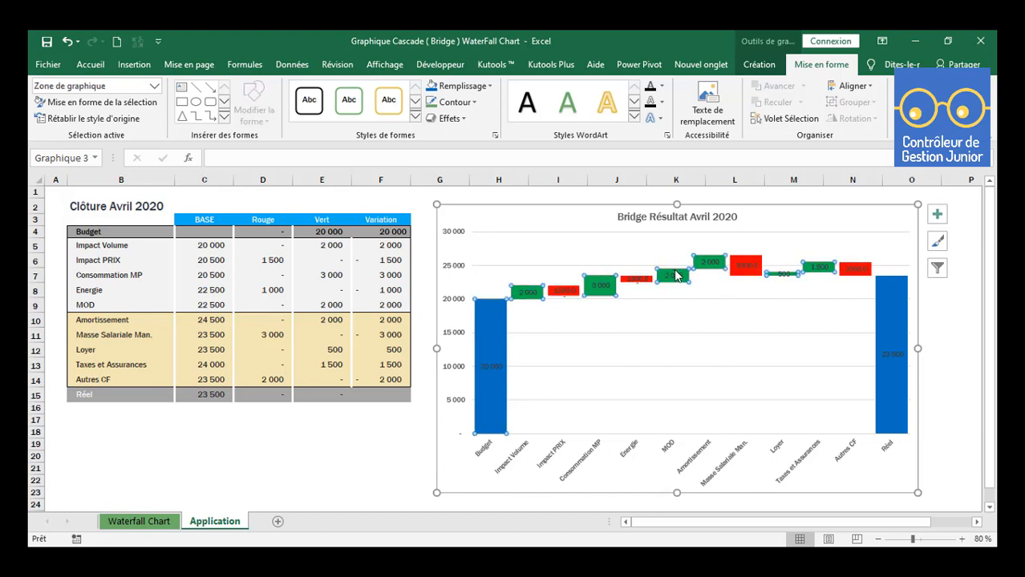
double_click(675, 272)
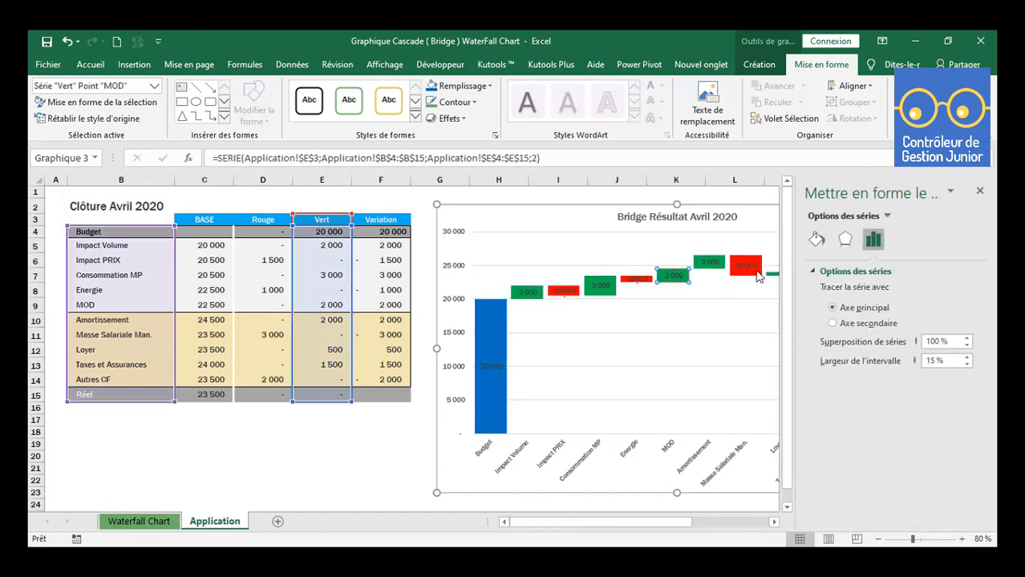
left_click(979, 193)
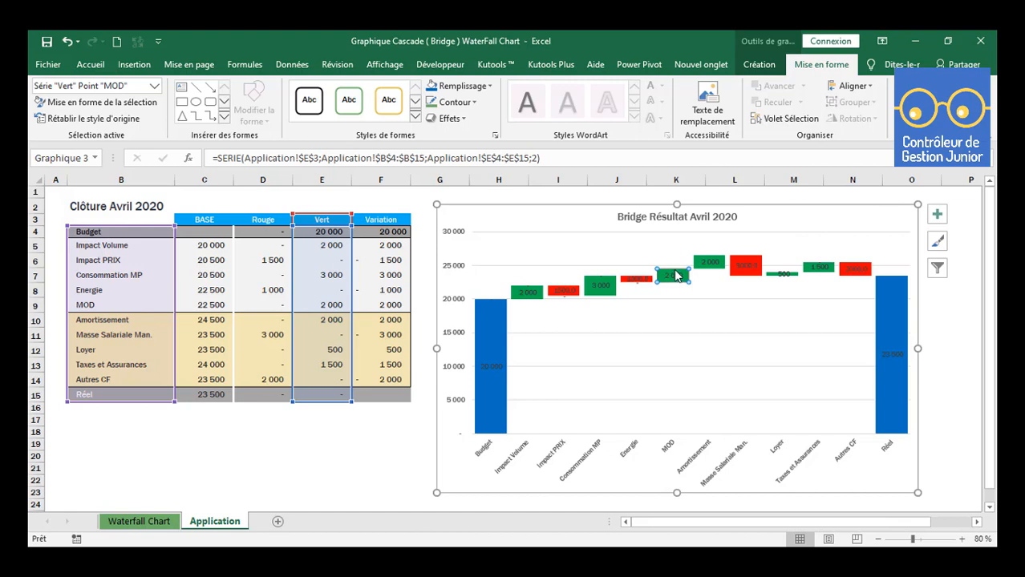
Delete the zero-value data labels on the Energie, Consommation MP and Impact PRIX columns
left_click(635, 279)
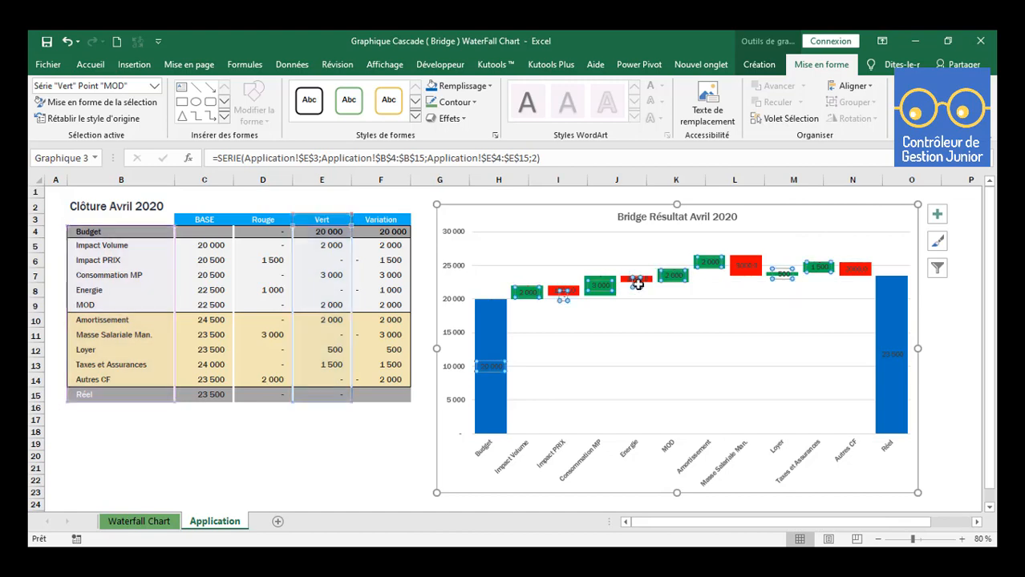
left_click(636, 280)
key("Delete")
left_click(603, 281)
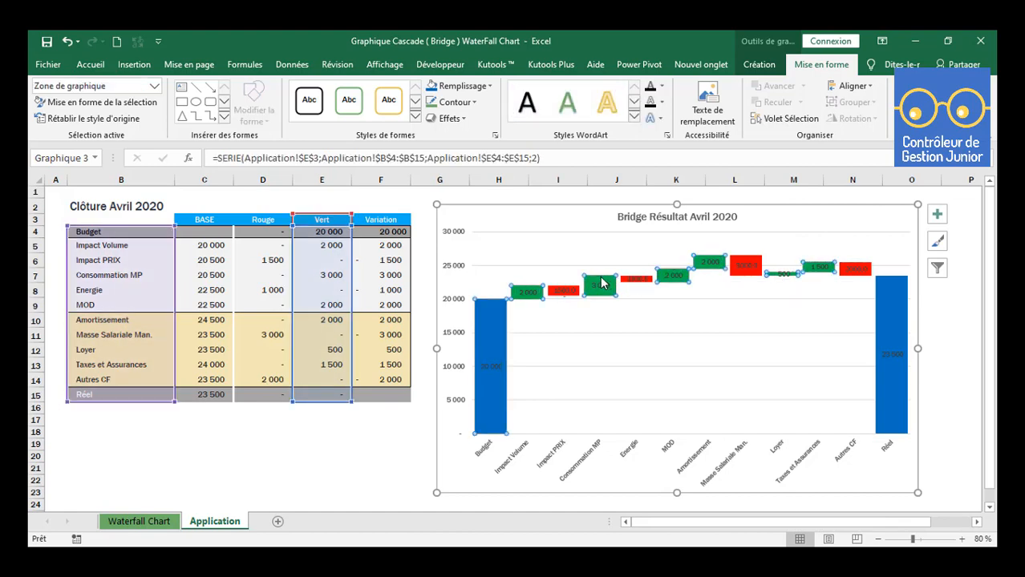
left_click(602, 276)
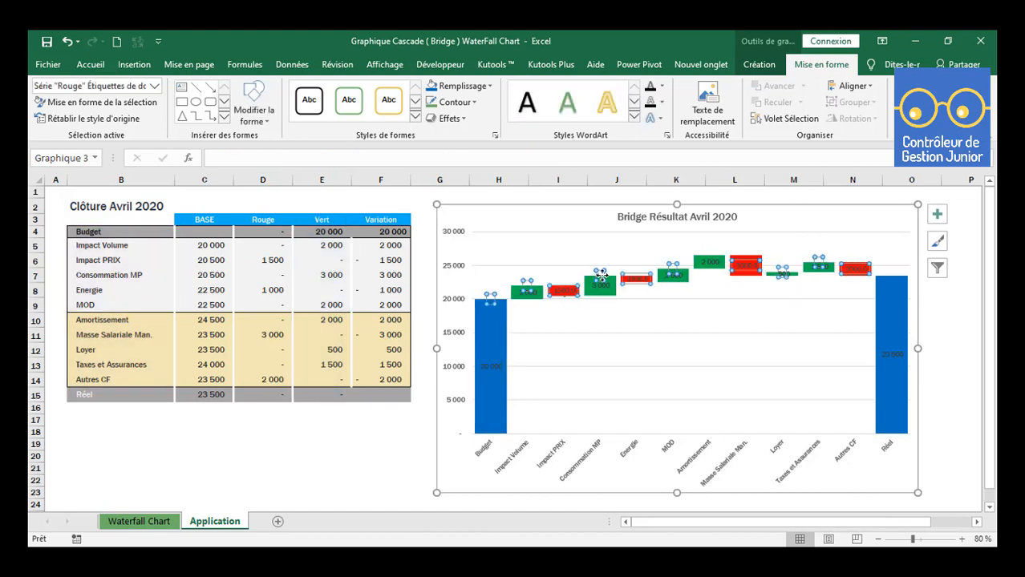
left_click(565, 293)
left_click(564, 297)
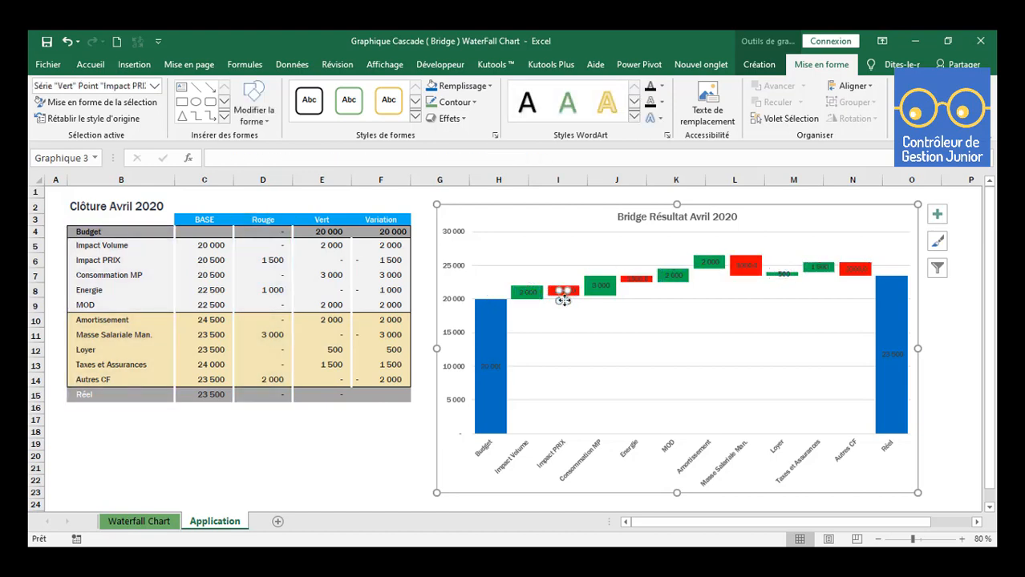
Delete the zero-value Rouge data labels on the Impact Volume and Budget columns
left_click(529, 286)
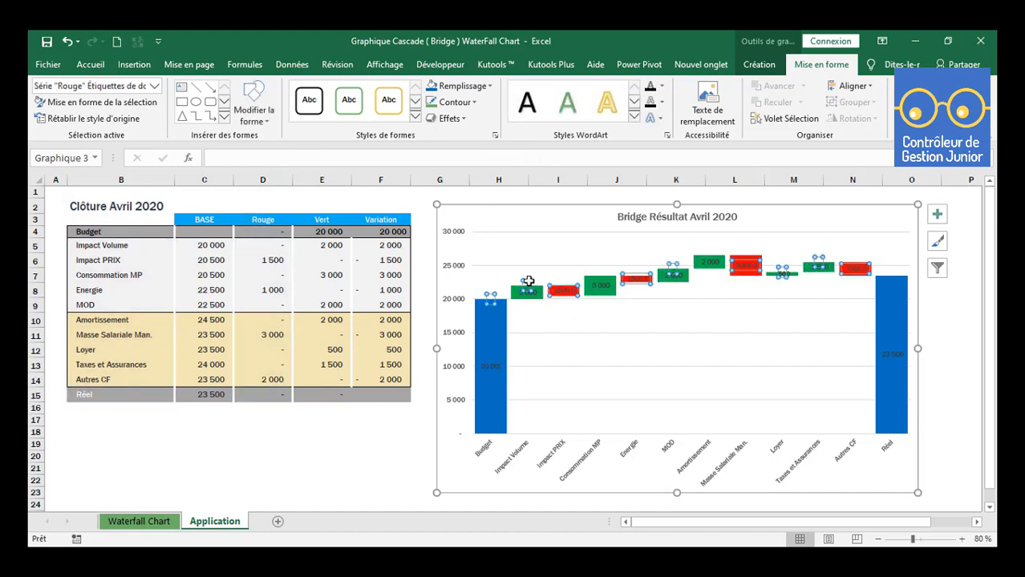
left_click(526, 284)
key("Delete")
left_click(490, 299)
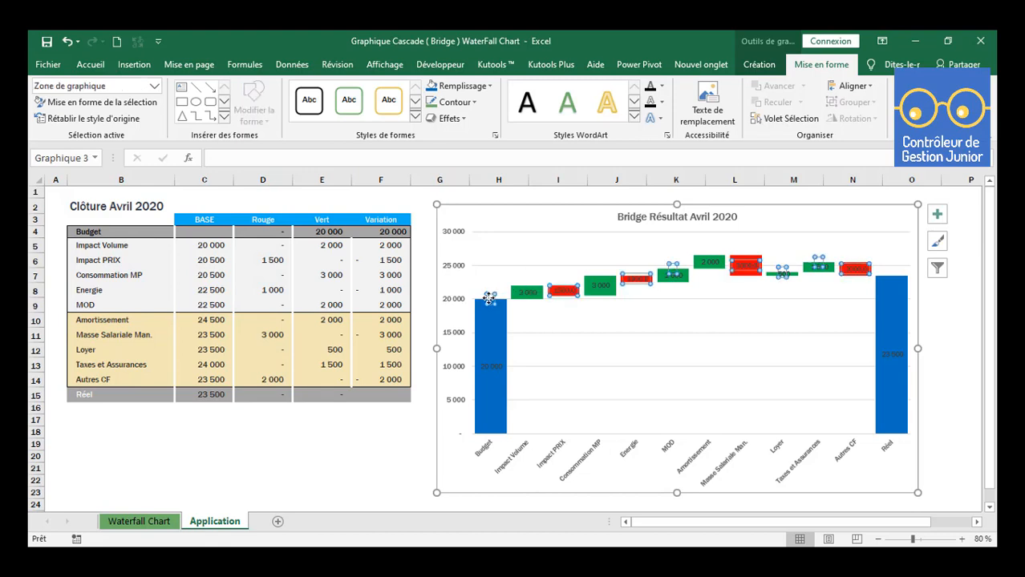
left_click(489, 298)
key("Delete")
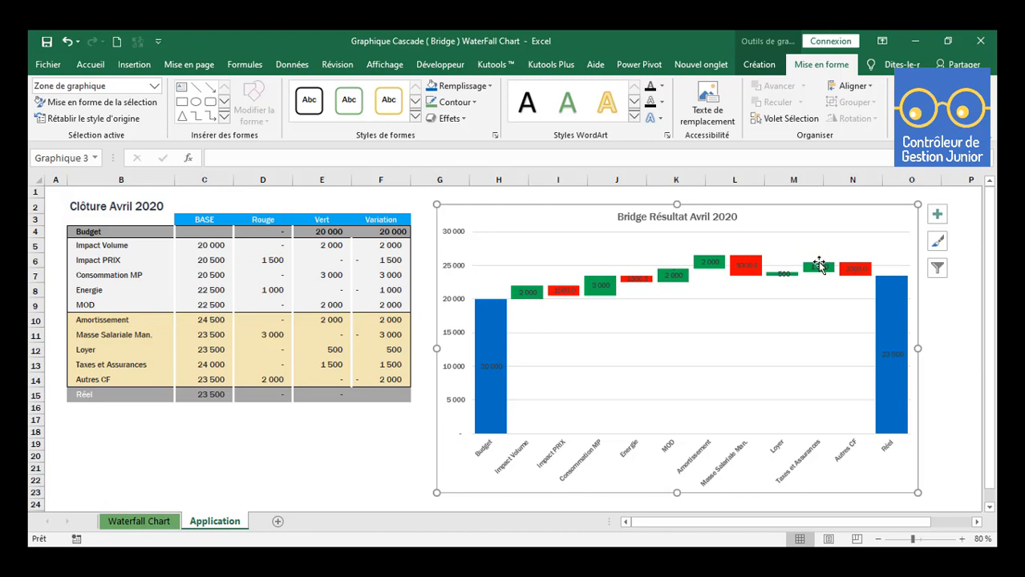
Delete the zero-value Rouge data labels on the MOD and Taxes et Assurances columns
left_click(673, 270)
left_click(673, 270)
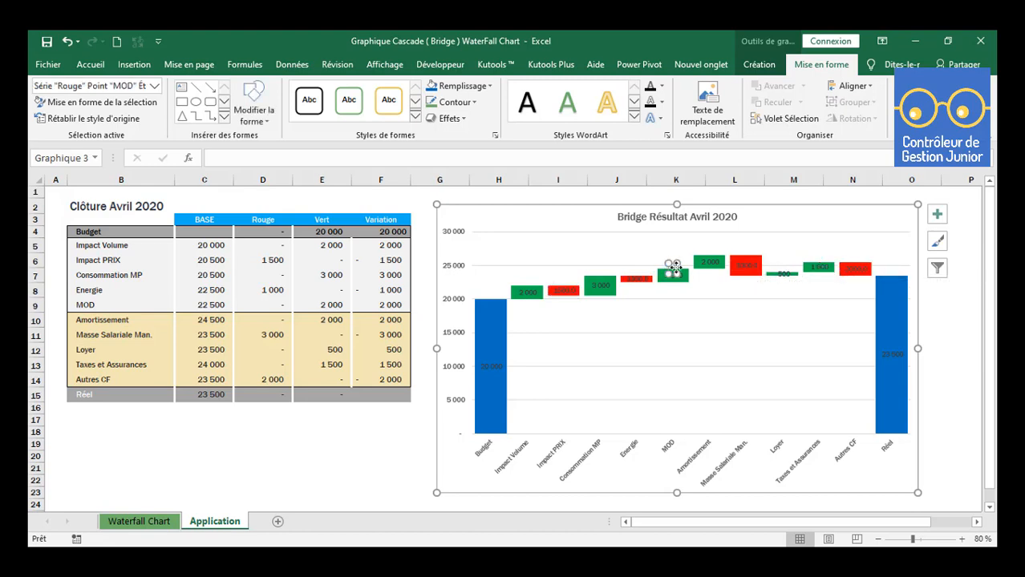
key("Delete")
left_click(817, 266)
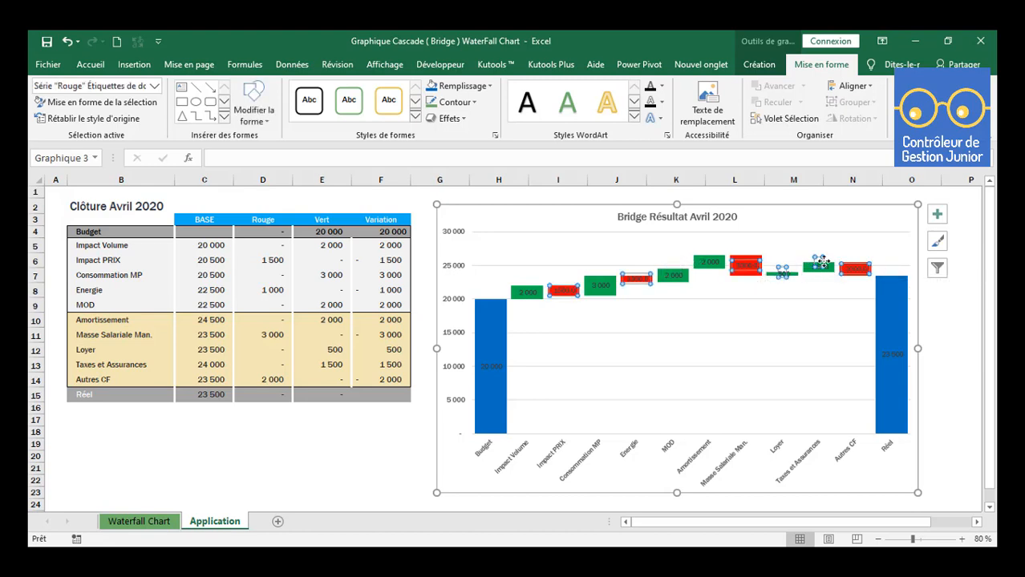
left_click(817, 266)
key("Delete")
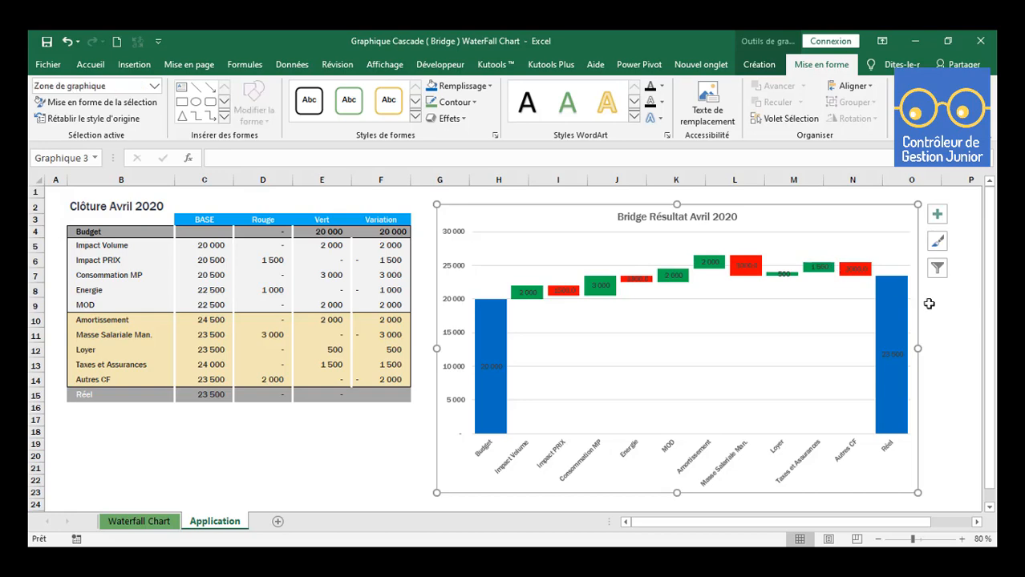
Set the font colour of the Réel column's data label to white
left_click(922, 349)
left_click(894, 359)
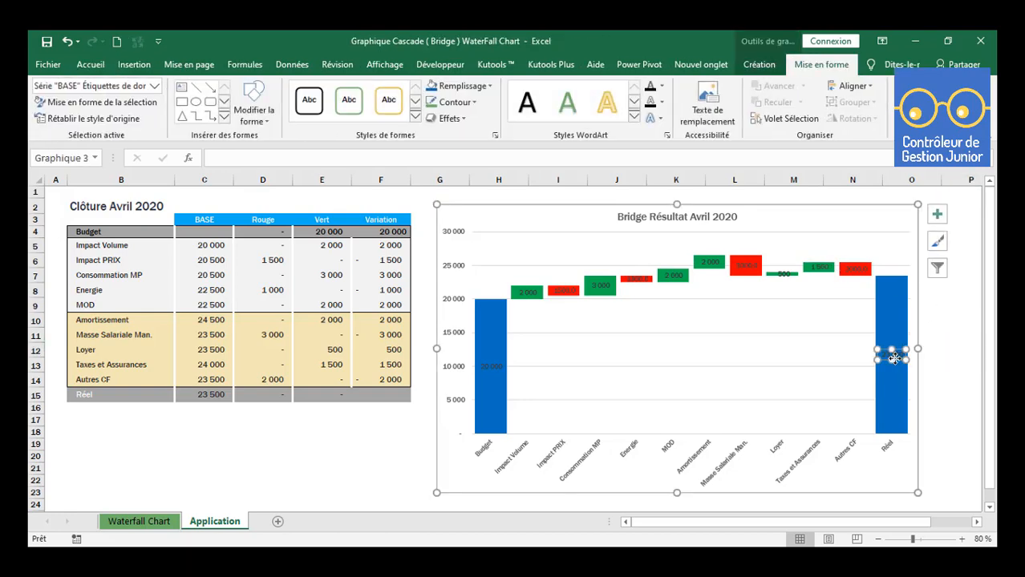
left_click(895, 359)
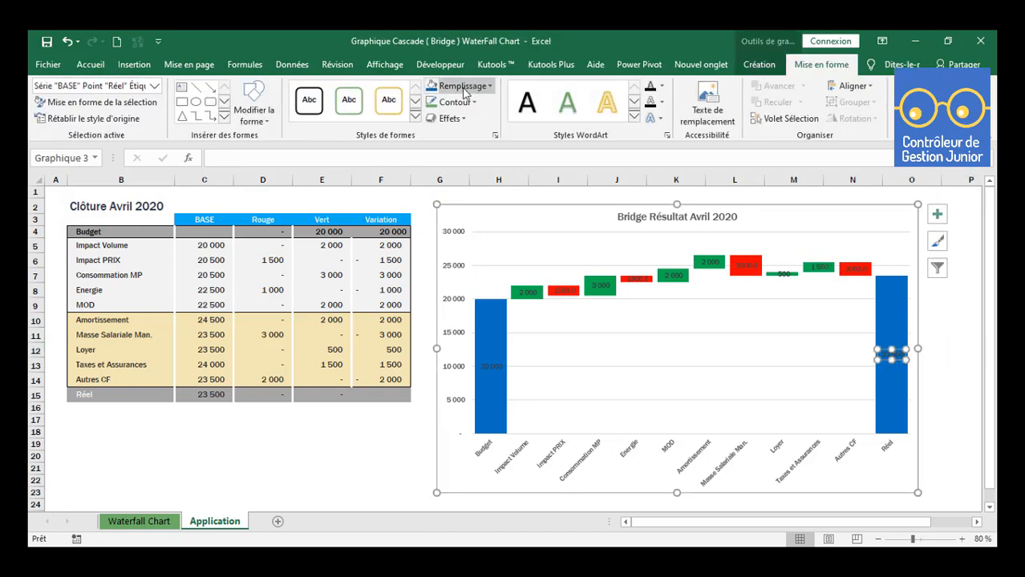
left_click(759, 64)
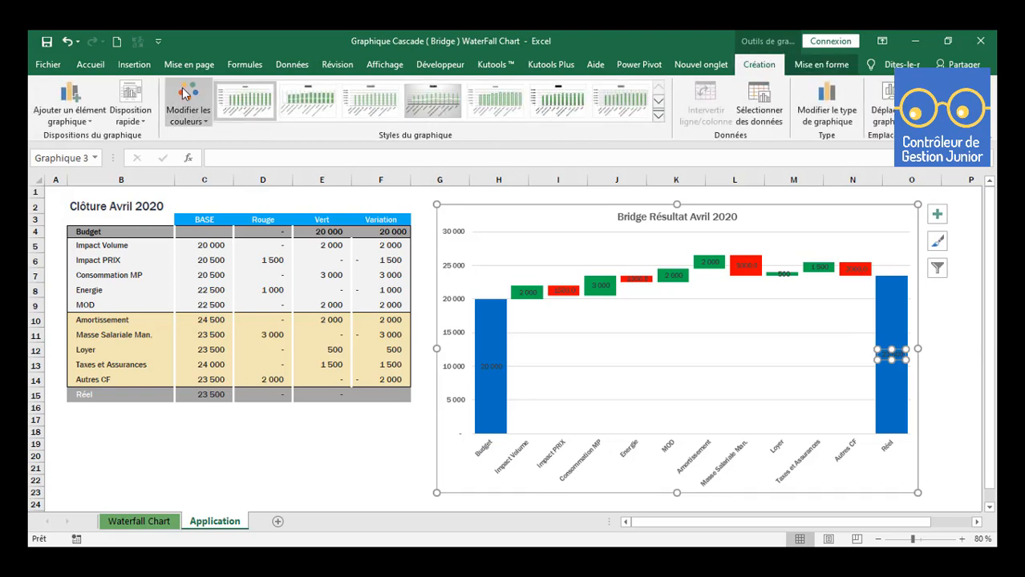
left_click(48, 62)
key("Escape")
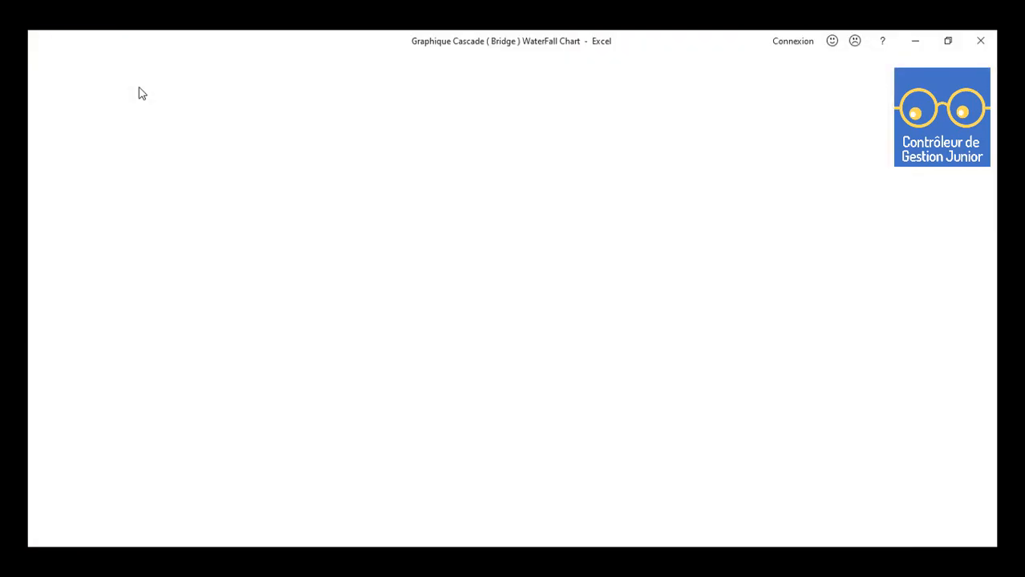
left_click(49, 66)
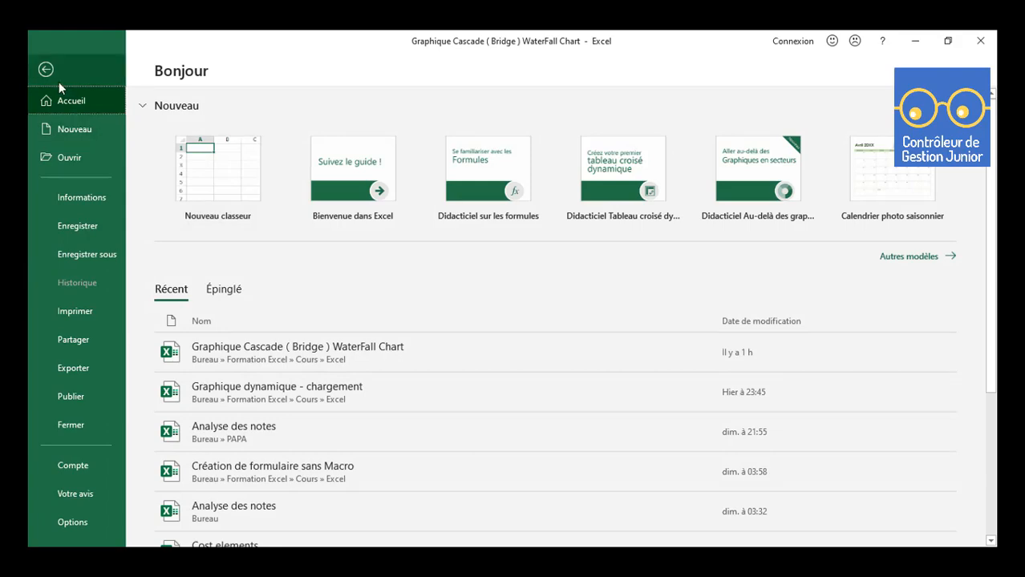
left_click(44, 66)
left_click(90, 64)
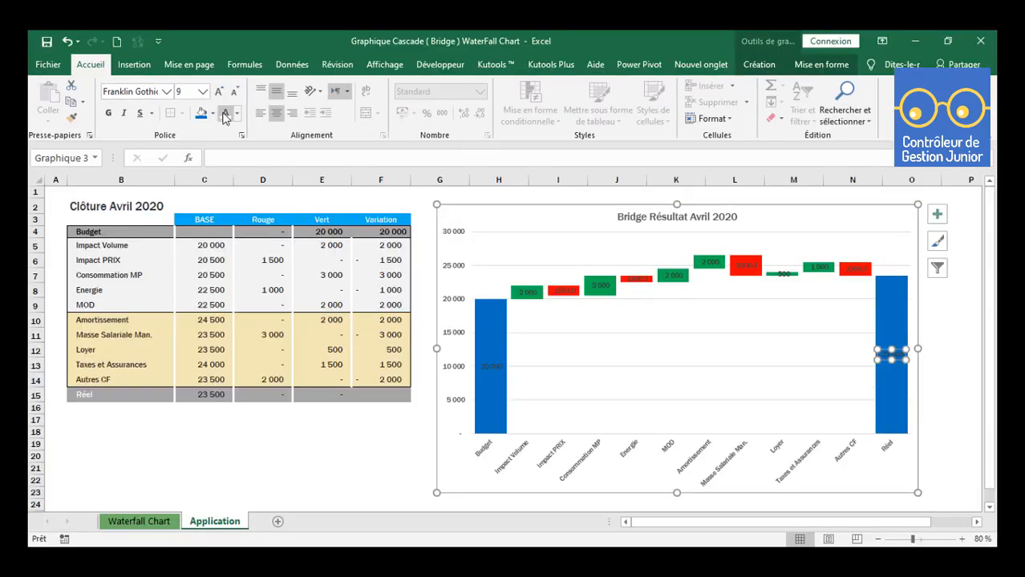
left_click(226, 113)
Set the Budget column's data label to white font, and shift the chart slightly up and to the left
left_click(493, 364)
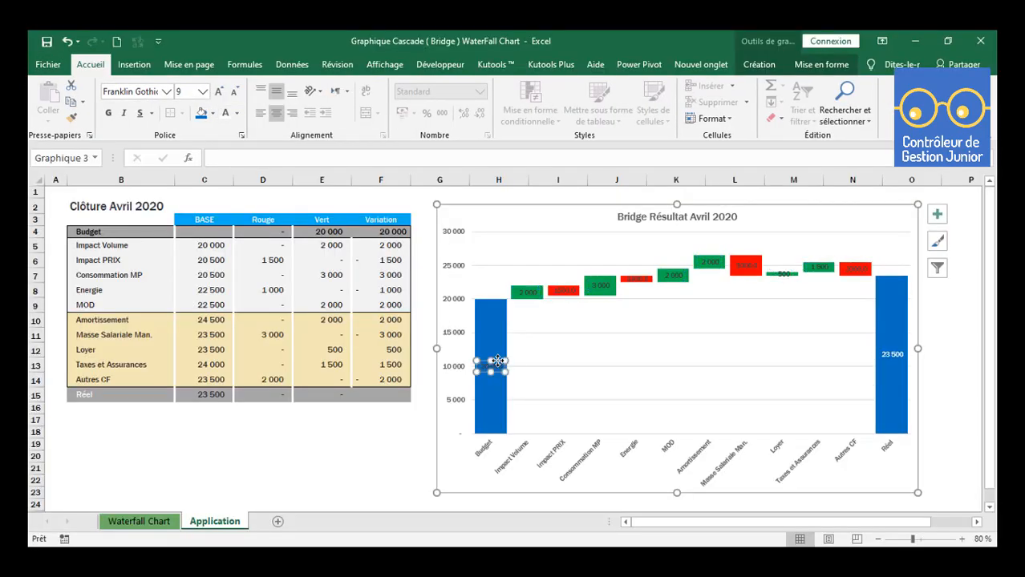
left_click(225, 113)
left_click_drag(565, 207, 556, 197)
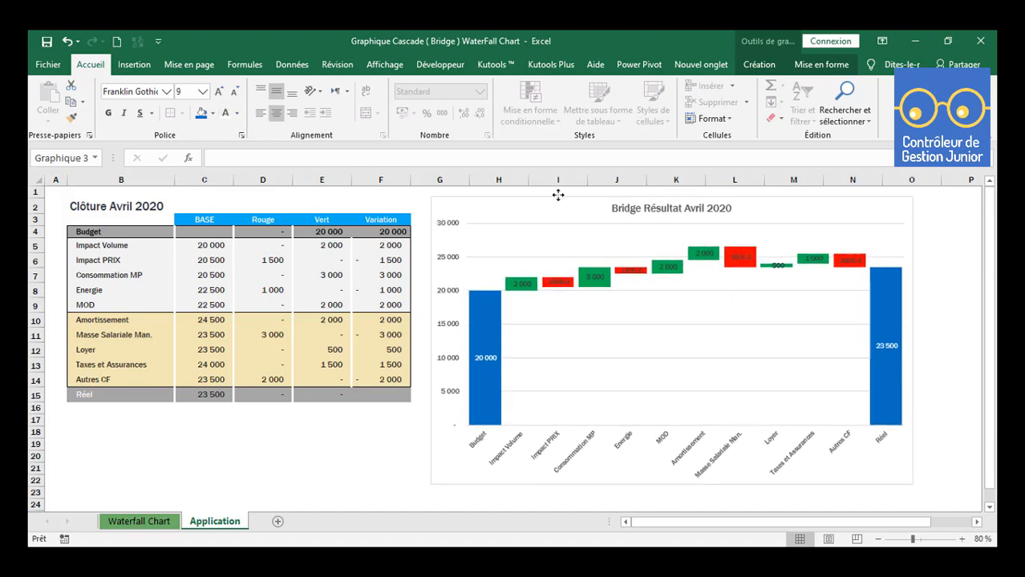